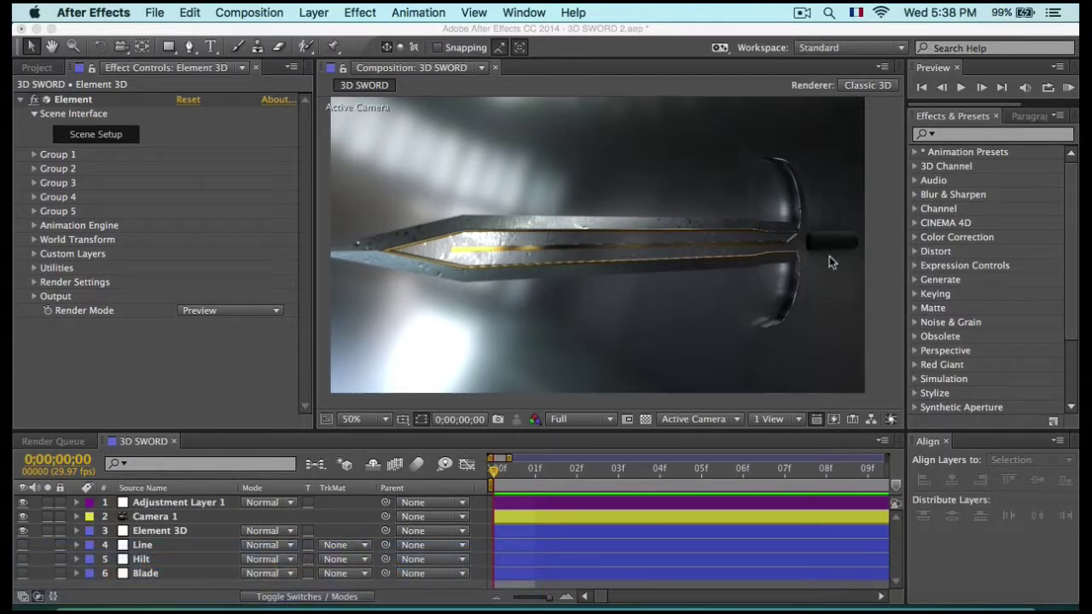
Step: Examine the rendered 3D sword up close, from the blade to the cross guard and handle
key("period")
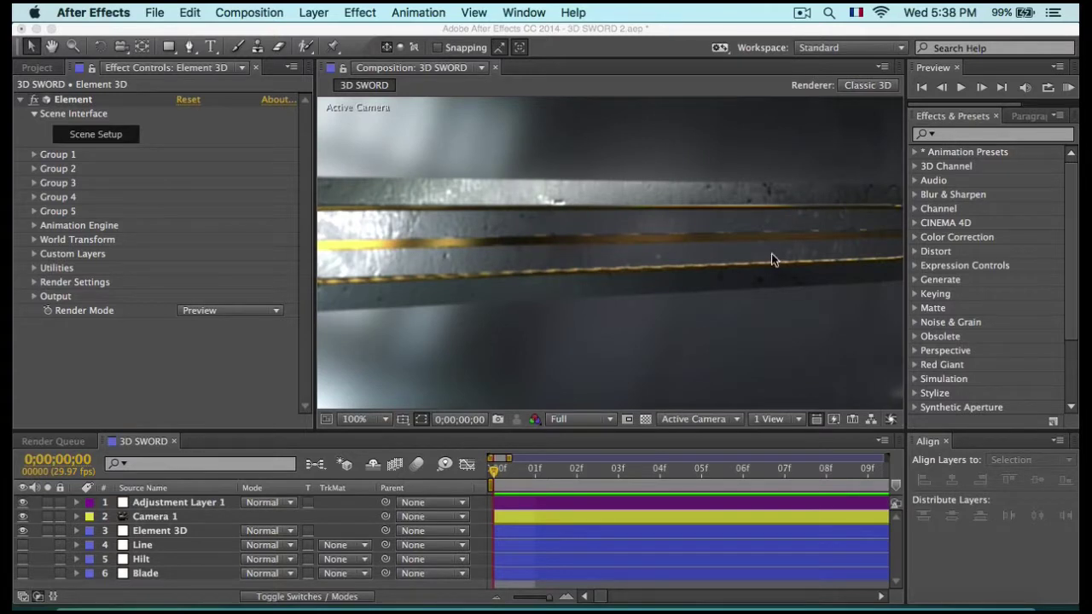
key("space")
left_click_drag(748, 275, 509, 324)
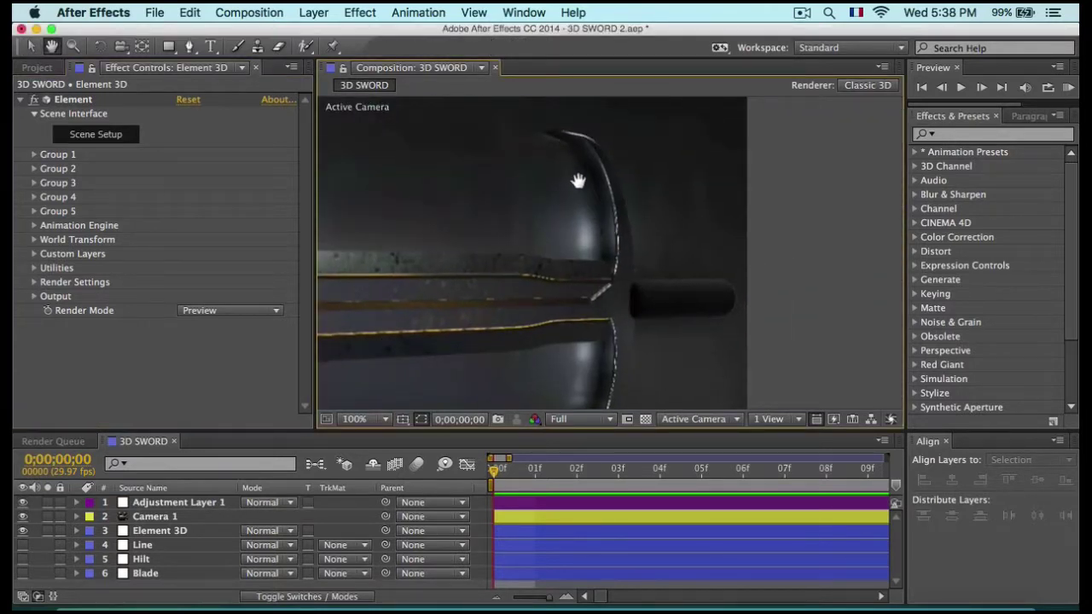
left_click_drag(614, 259, 654, 236)
left_click_drag(636, 392, 701, 268)
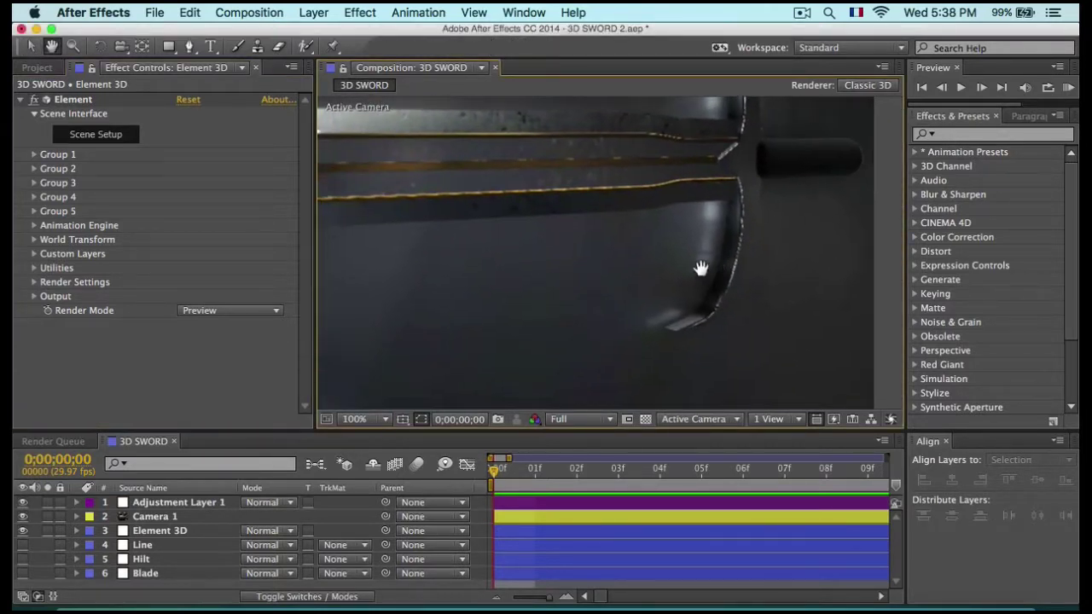
key("comma")
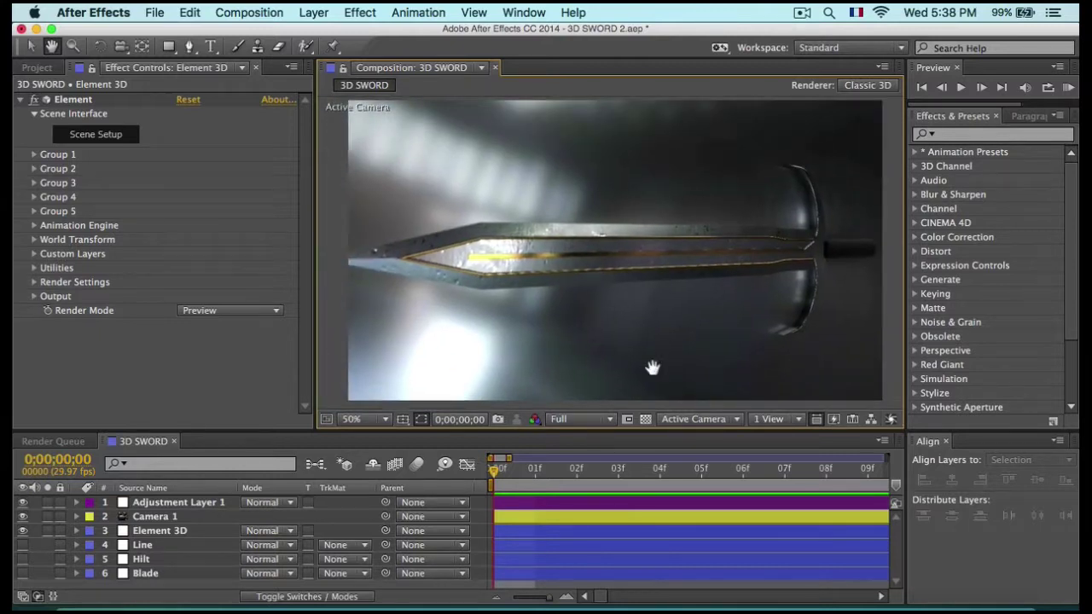
left_click_drag(493, 405, 462, 410)
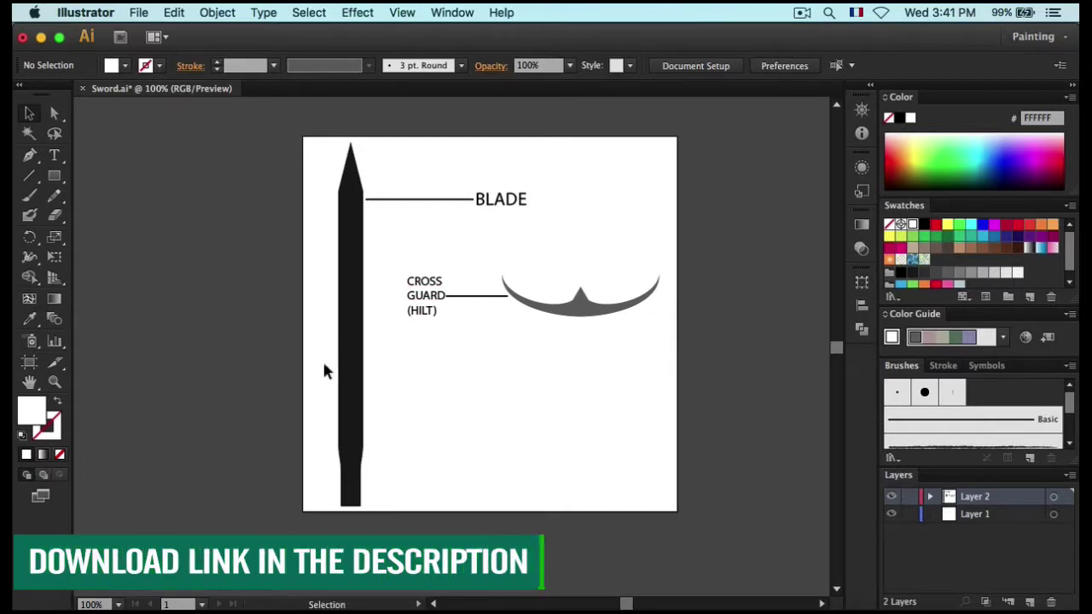
Step: Inspect the blade and cross guard paths in the Sword.ai Illustrator document
left_click(346, 220)
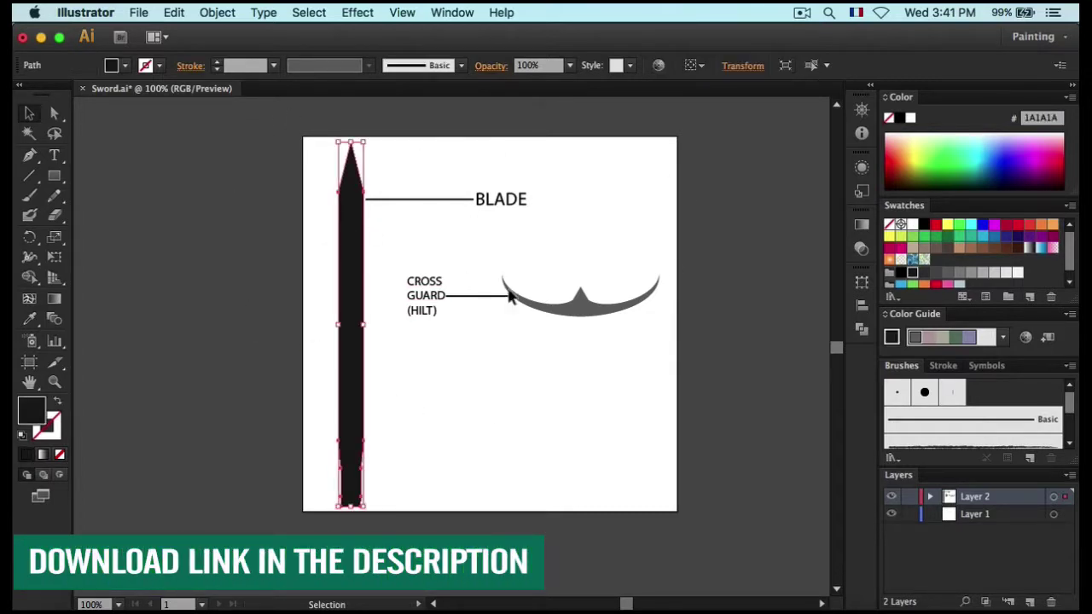
left_click(555, 302)
left_click(585, 438)
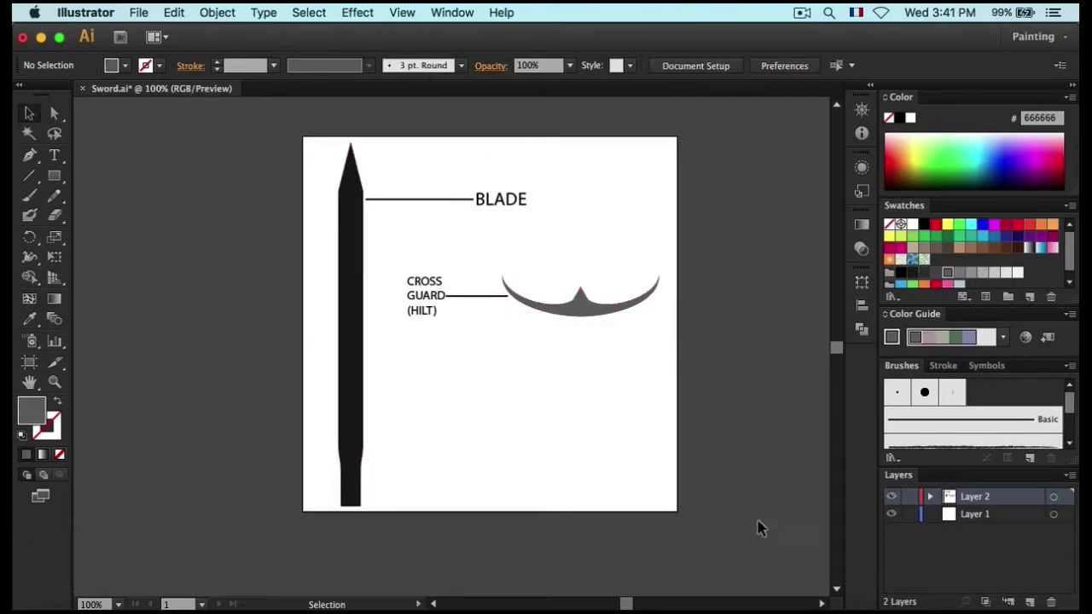
Step: Switch to After Effects and create a solid named Blade in the 3D SWORD composition
left_click(896, 604)
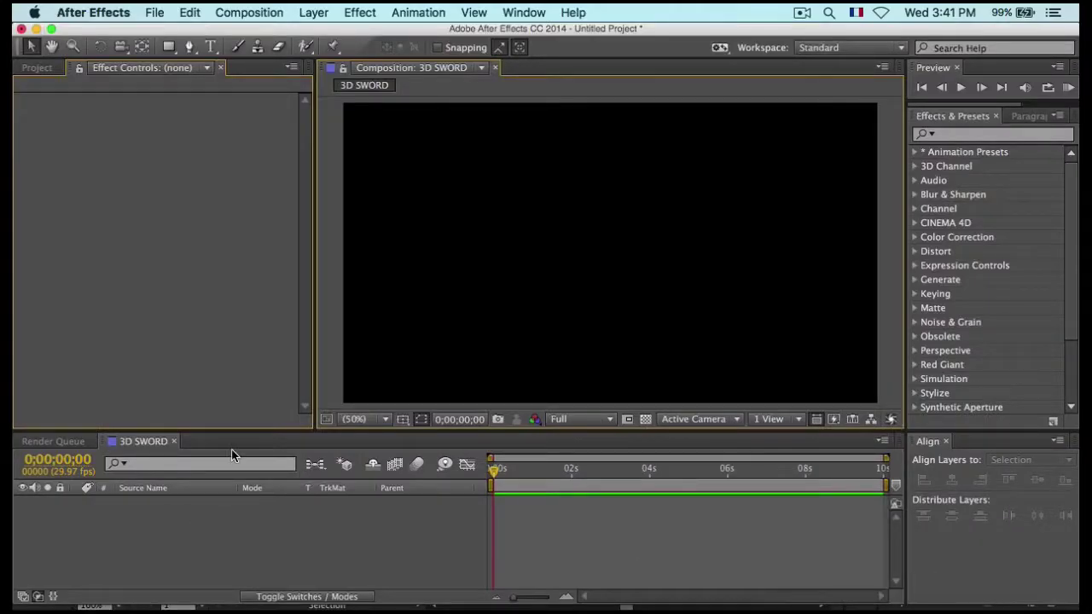
right_click(221, 512)
mouse_move(409, 439)
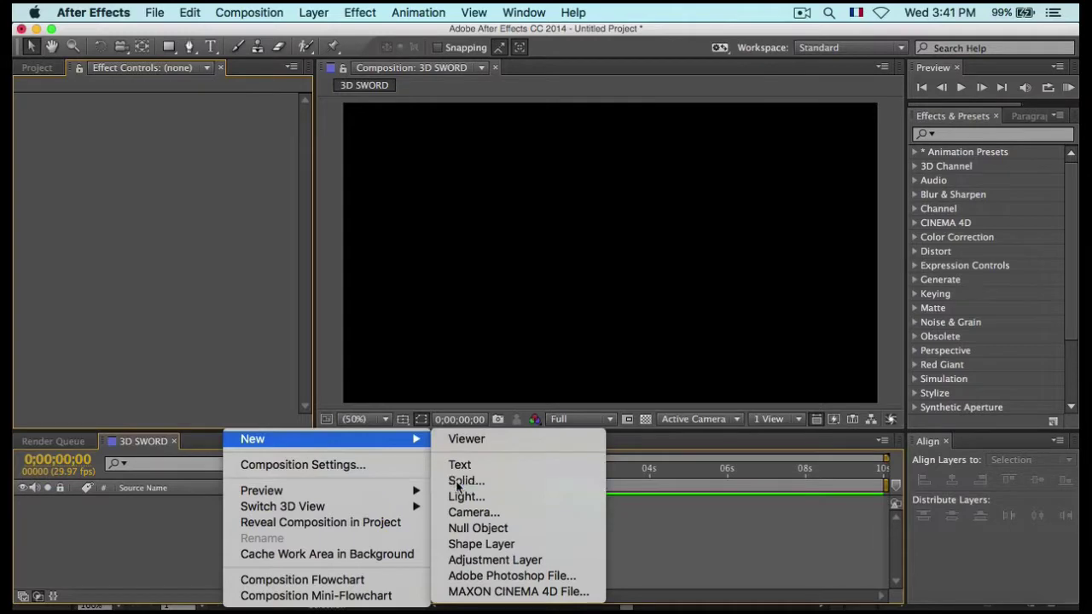
left_click(461, 481)
type("Blade")
key("Return")
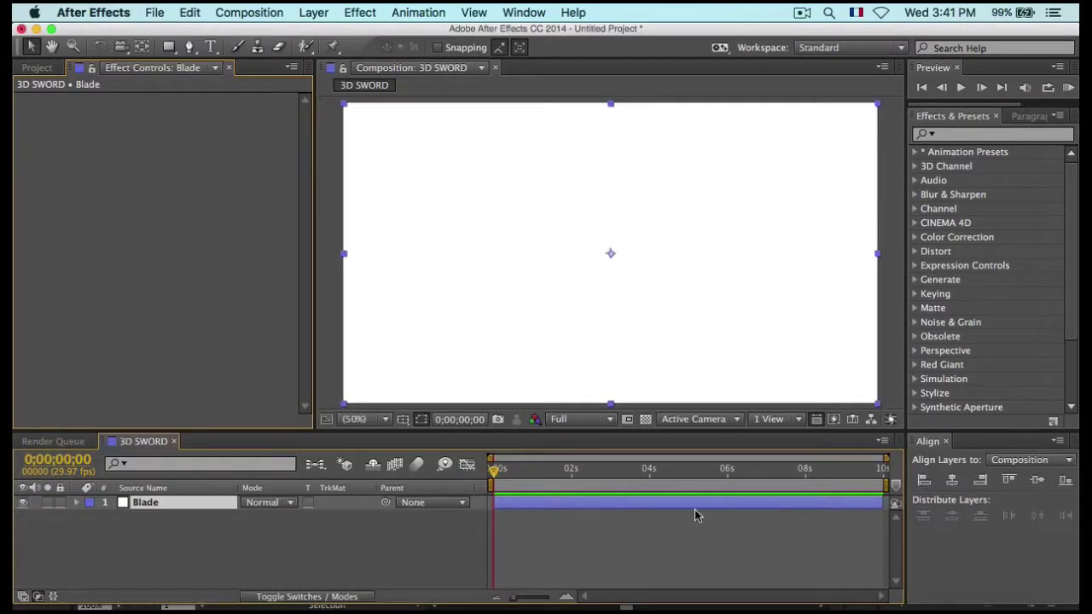
Step: Copy the blade path from Illustrator and paste it as a mask onto the Blade solid in After Effects
left_click(865, 602)
left_click(349, 343)
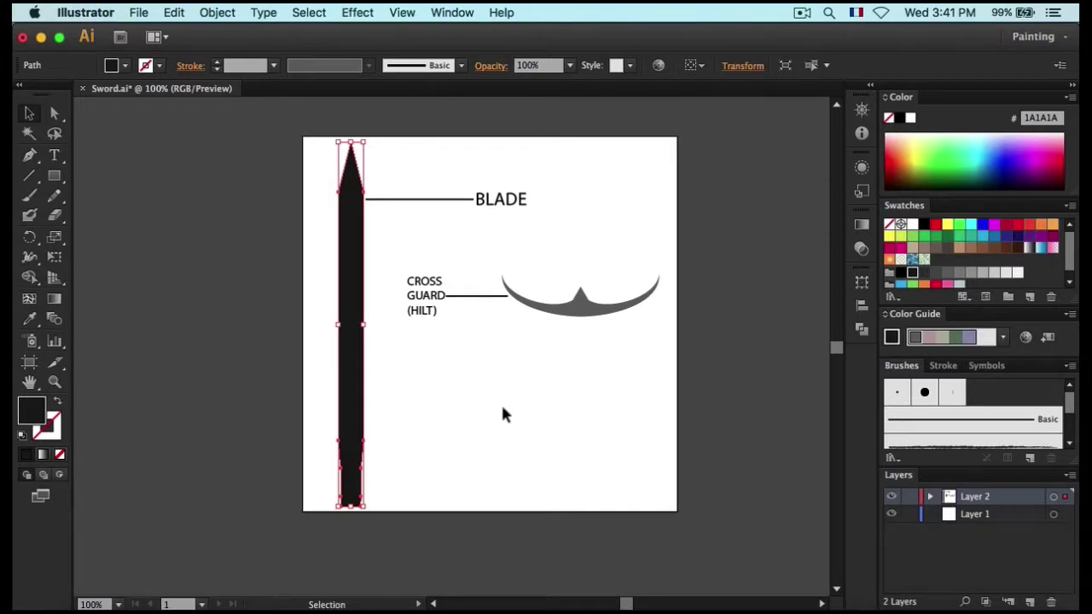
key("super+c")
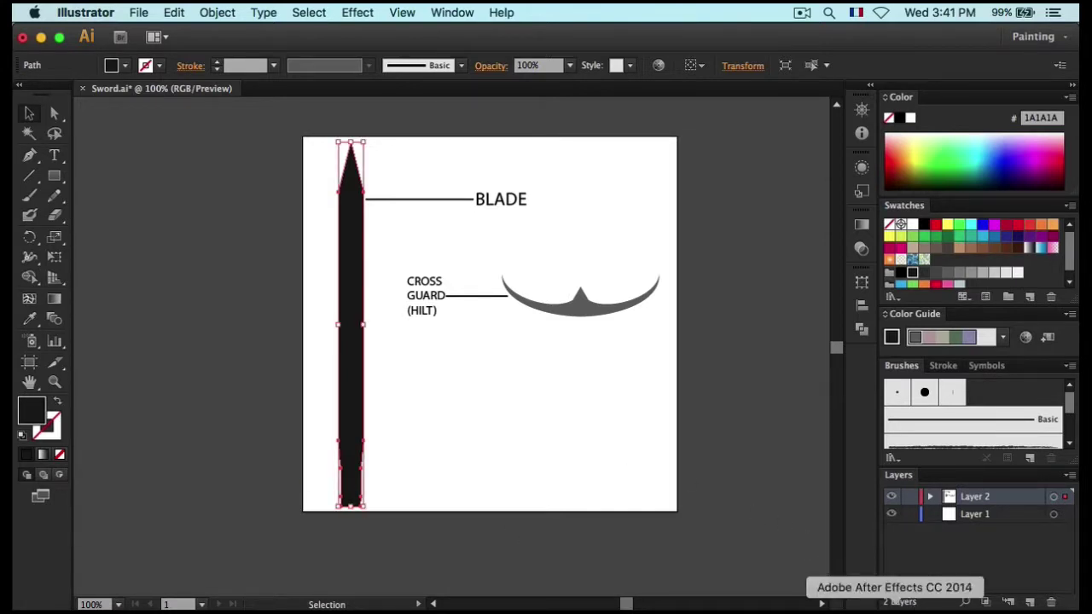
left_click(894, 602)
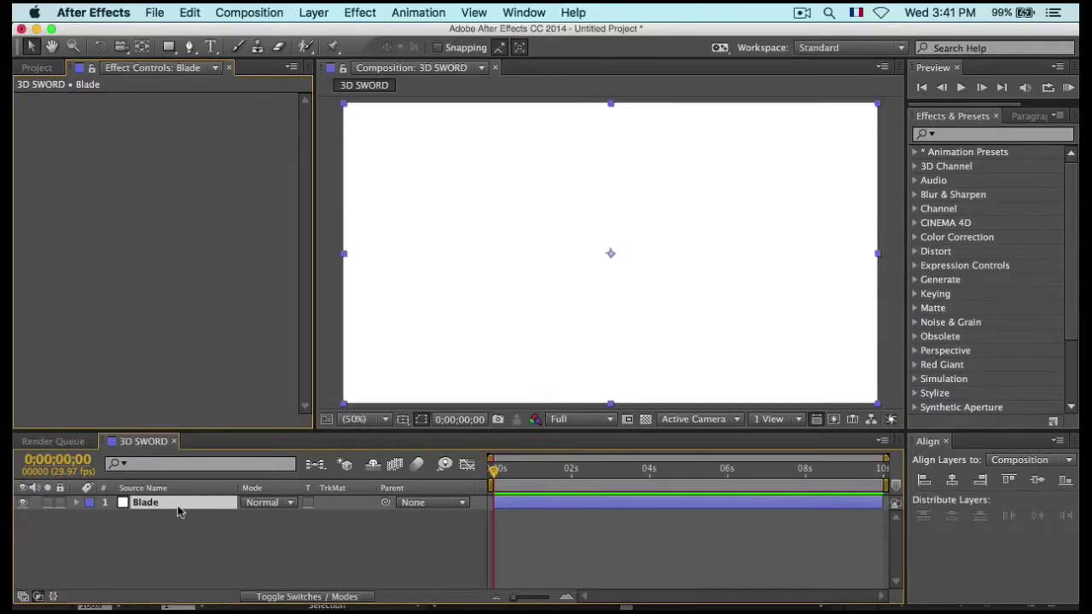
key("super+v")
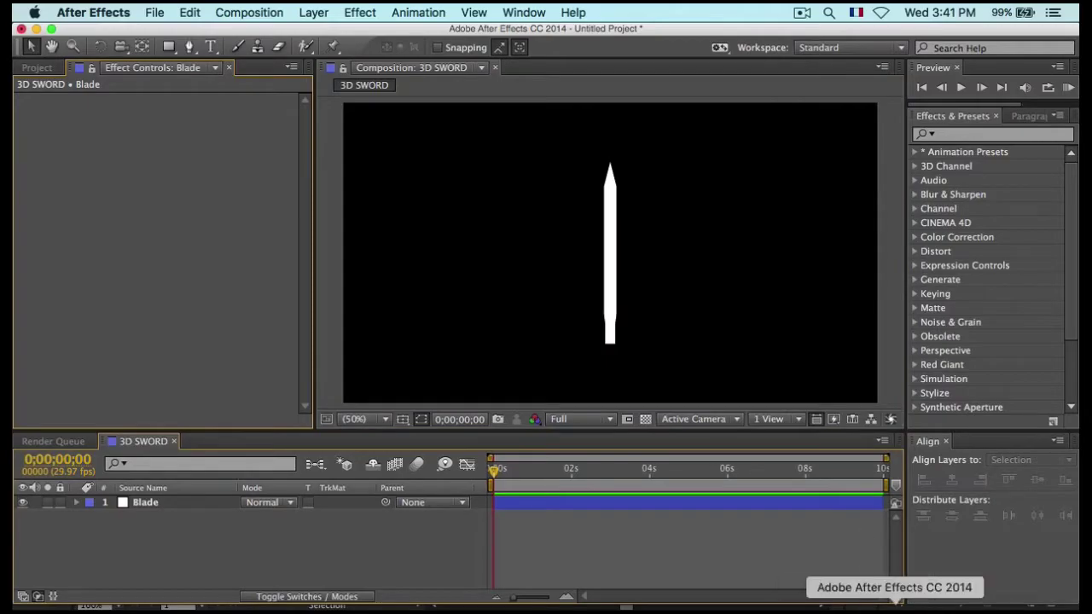
Step: Switch to Illustrator and copy the cross guard path
left_click(844, 603)
left_click(578, 314)
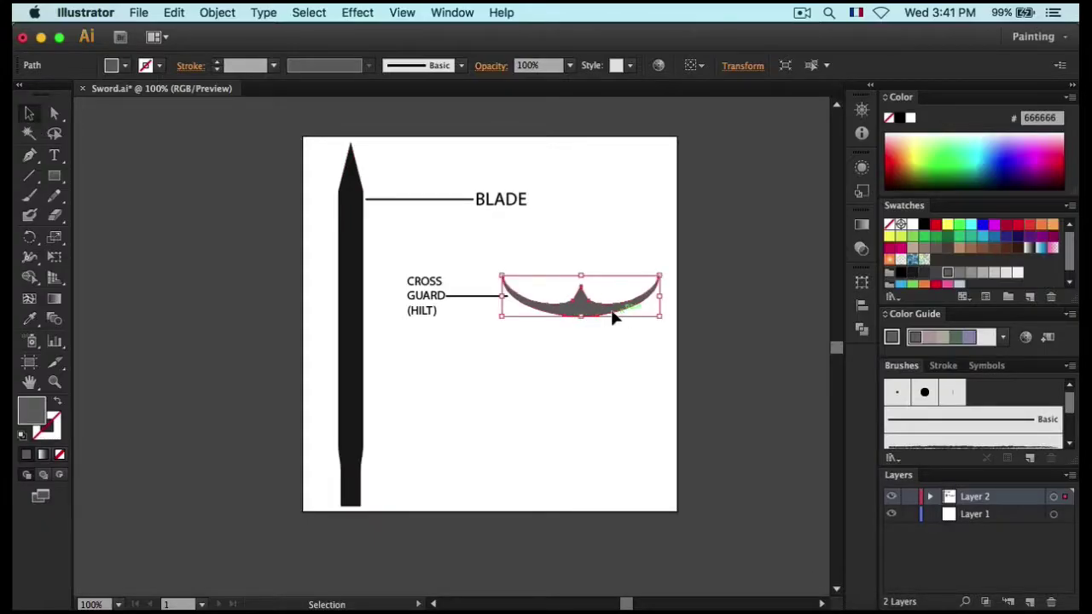
left_click(174, 12)
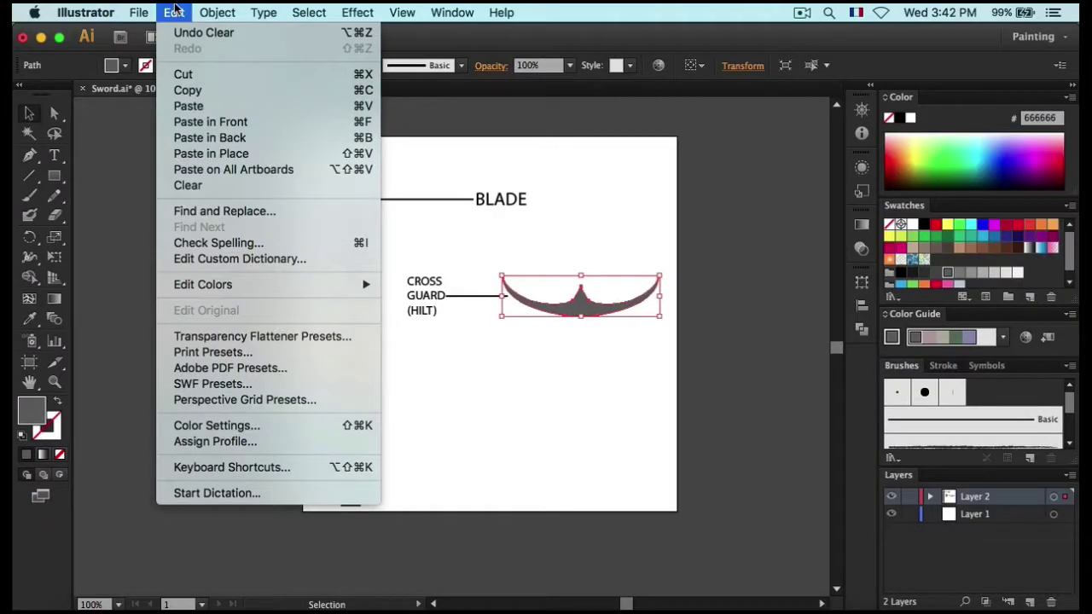
left_click(213, 88)
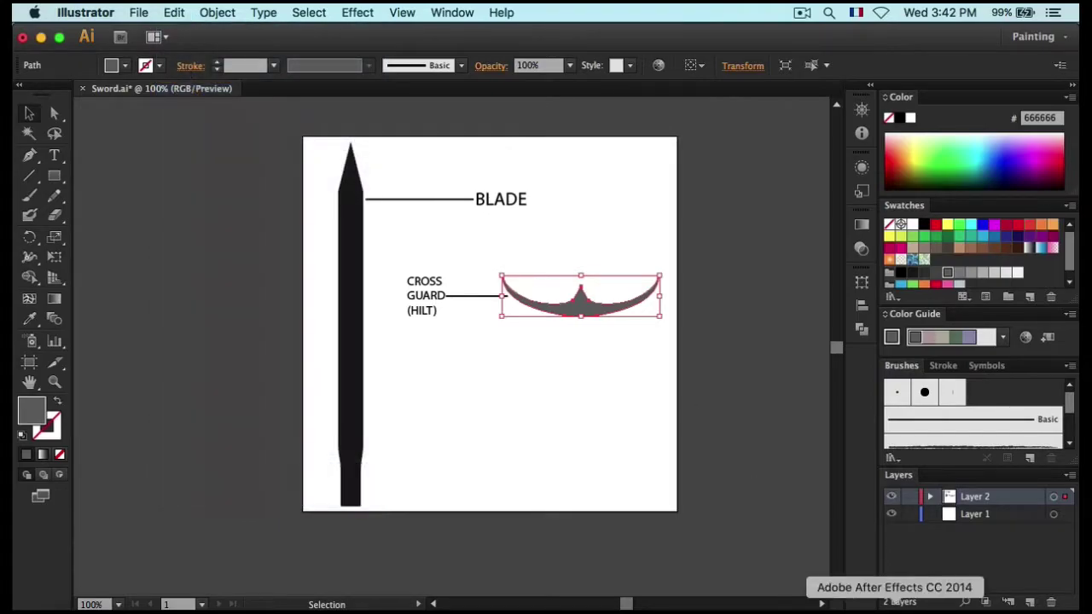
Step: Return to After Effects and create a solid named Hilt above the Blade layer
left_click(896, 603)
right_click(120, 538)
mouse_move(217, 440)
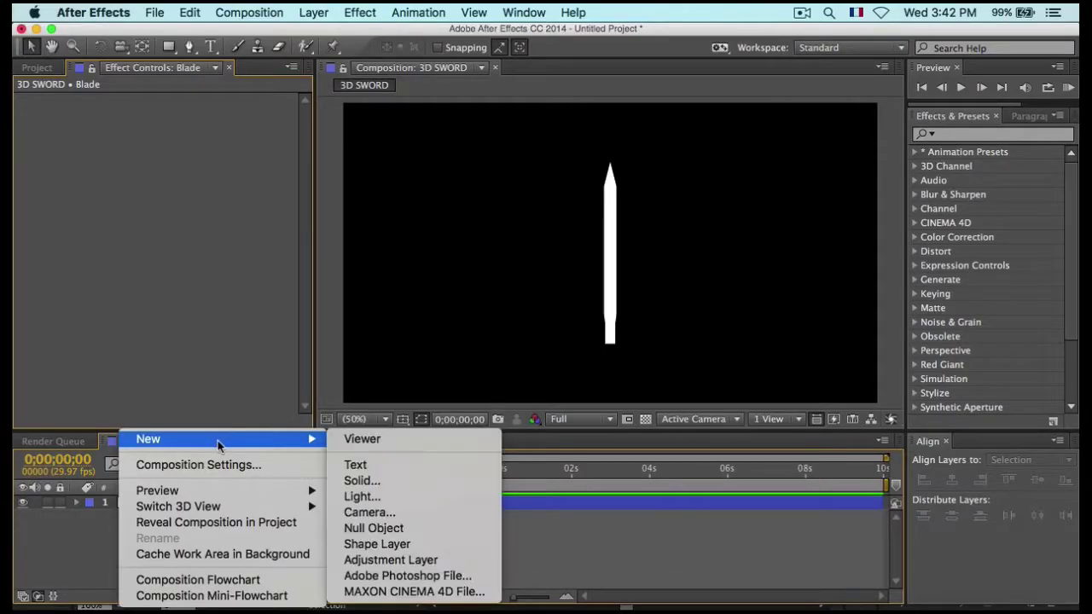
left_click(415, 482)
type("Hilt")
key("Return")
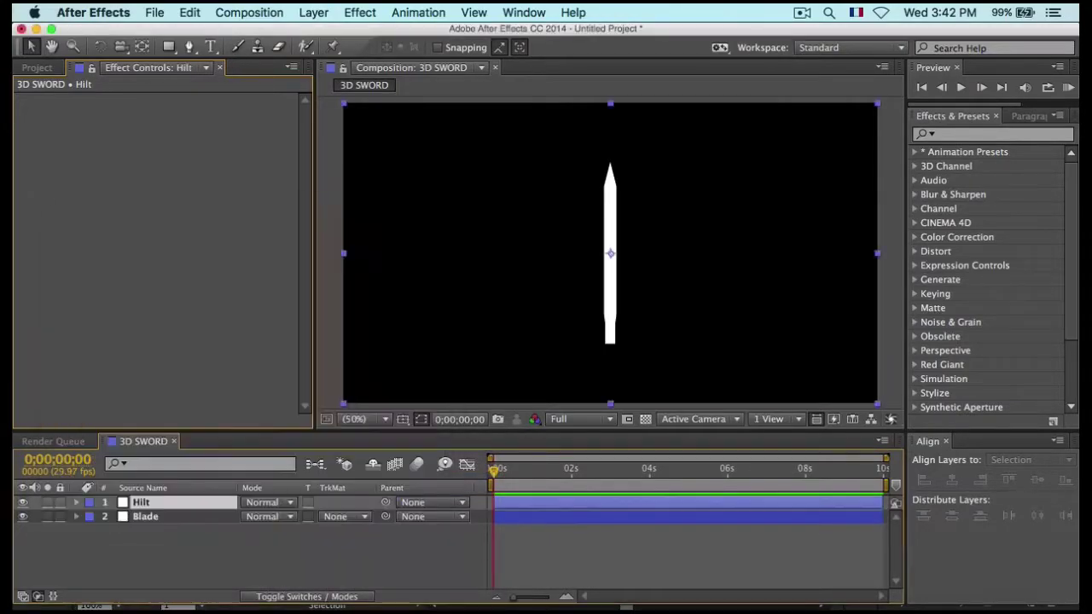
Step: Paste the cross guard path as a mask onto the Hilt solid, and hide the Hilt and Blade layers
left_click(189, 12)
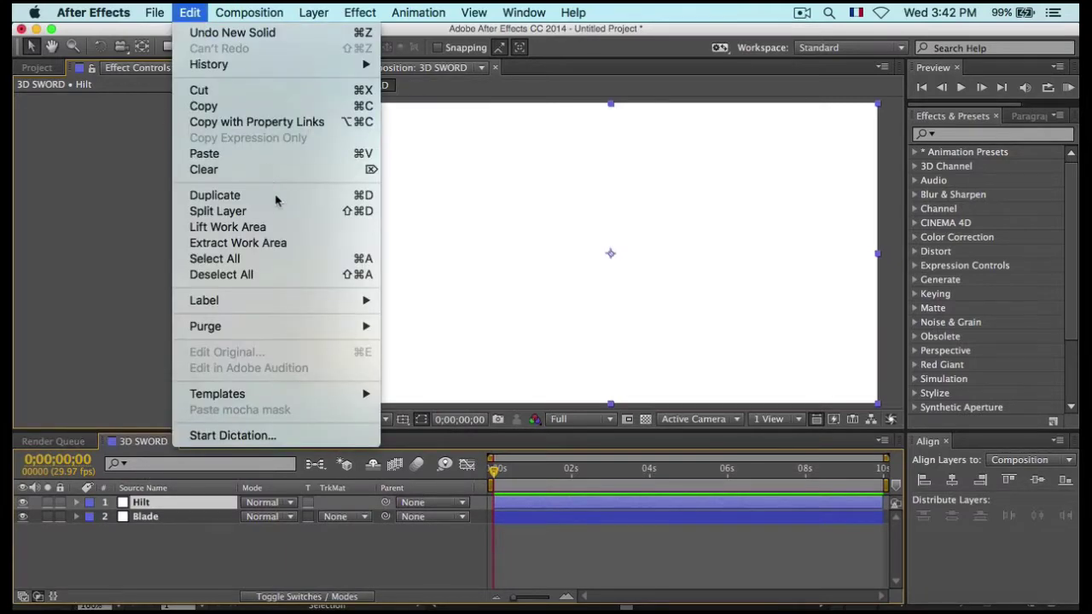
left_click(198, 151)
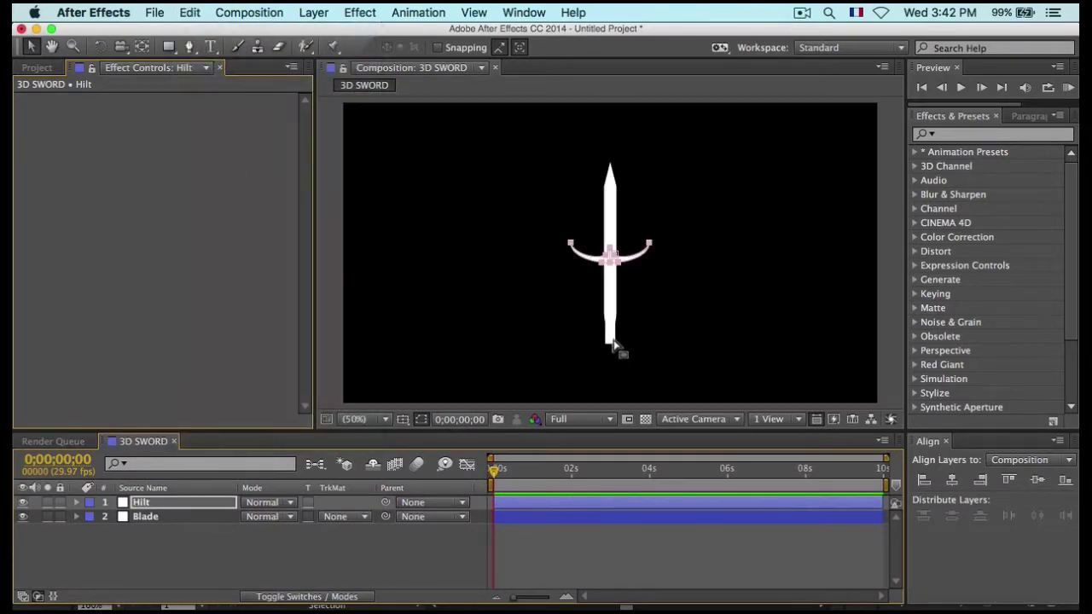
left_click(302, 546)
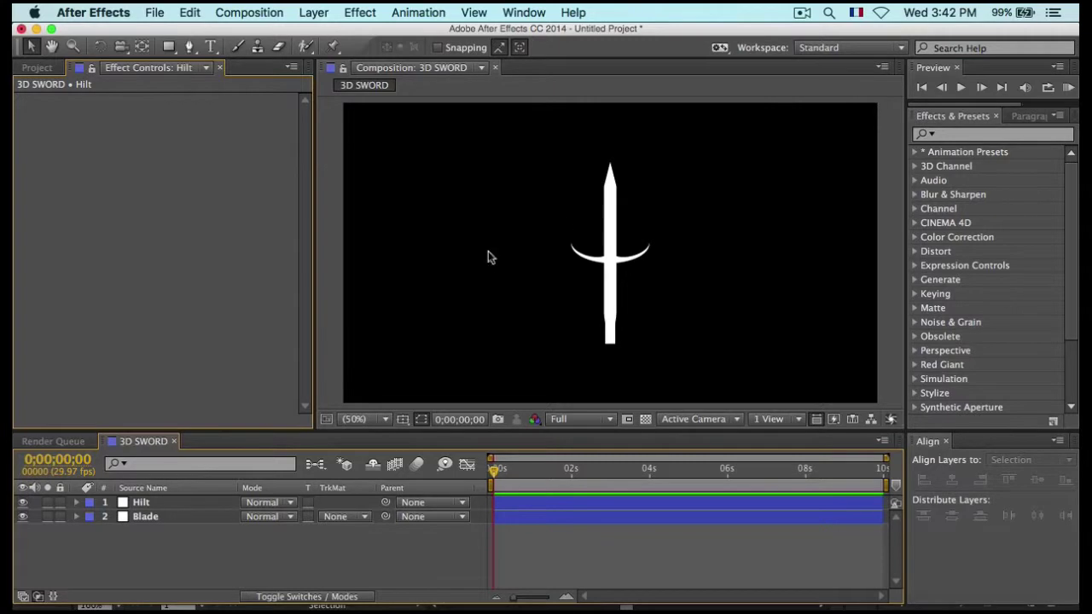
left_click_drag(23, 502, 23, 517)
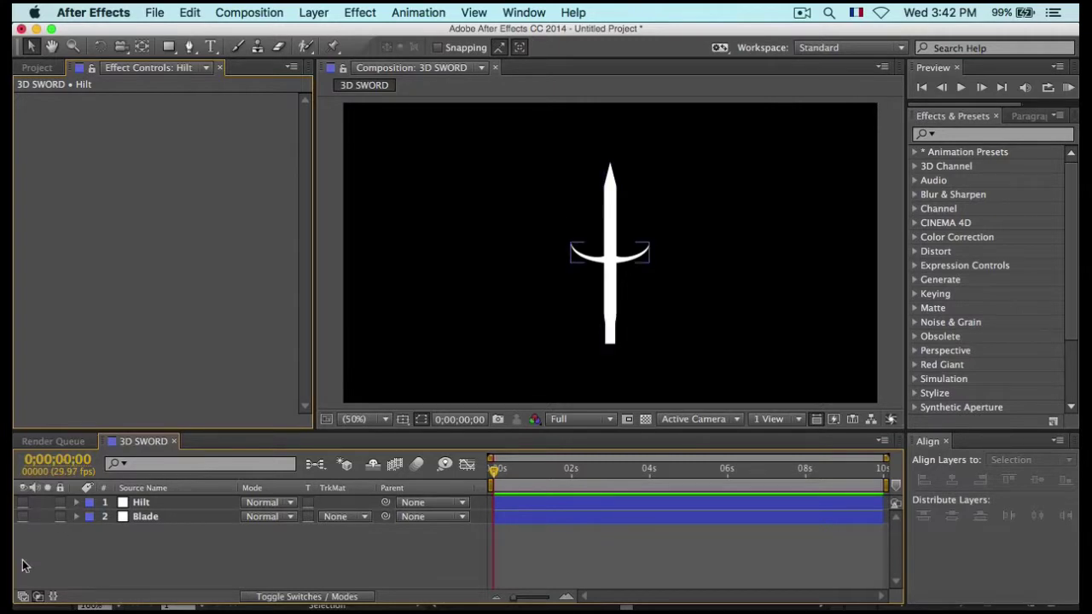
Step: Create a 1280 x 720 px solid named Element 3D at the top of the composition
right_click(122, 560)
mouse_move(220, 438)
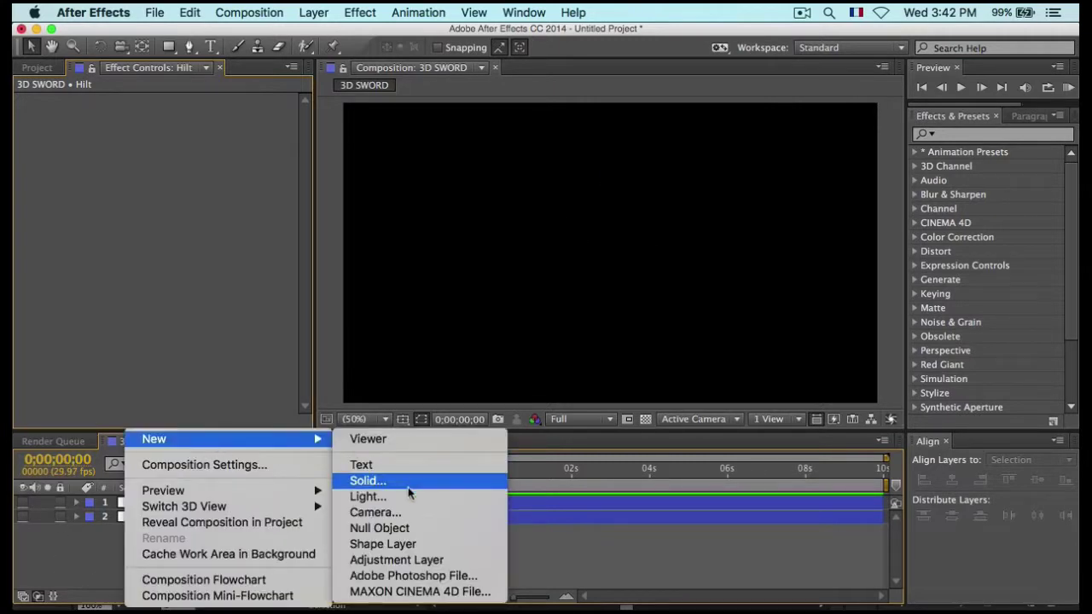
left_click(408, 483)
type("Element 3D")
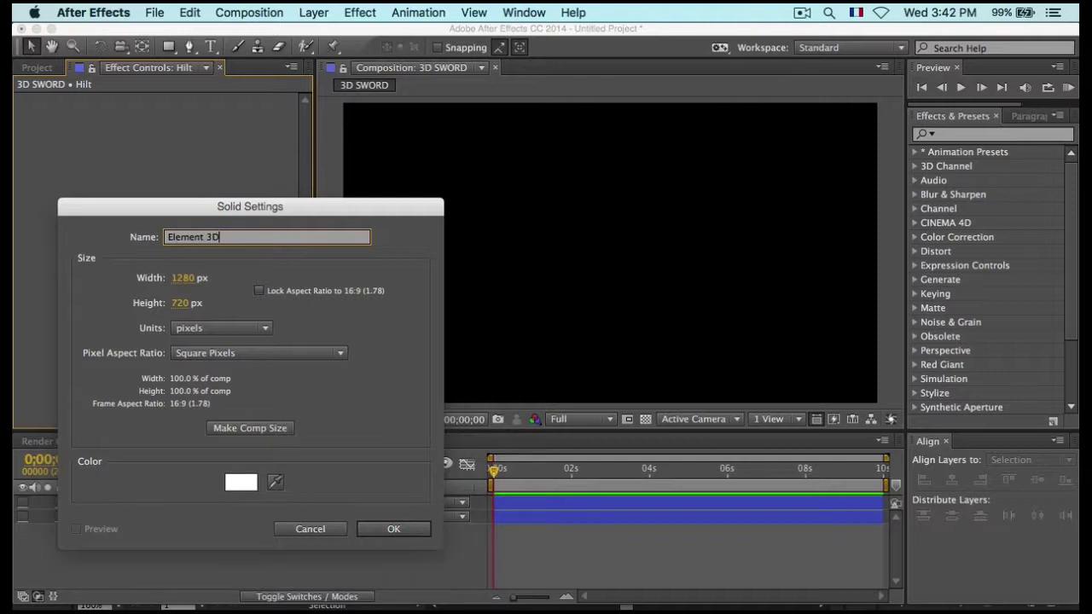
key("Return")
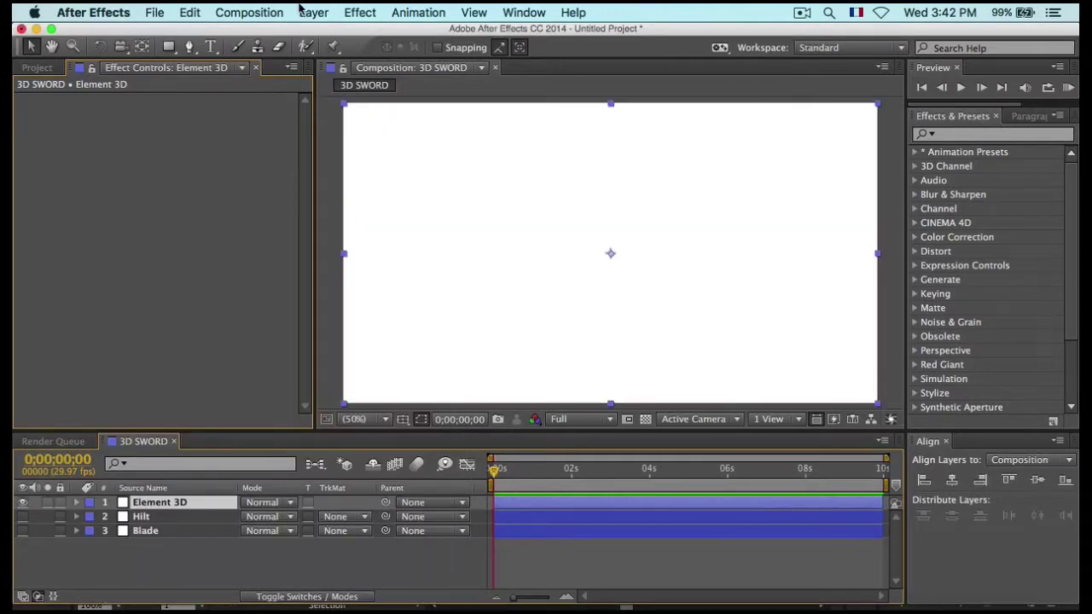
Step: Apply the Video Copilot Element effect to the Element 3D layer and set its Render Mode to Preview
left_click(359, 12)
mouse_move(401, 461)
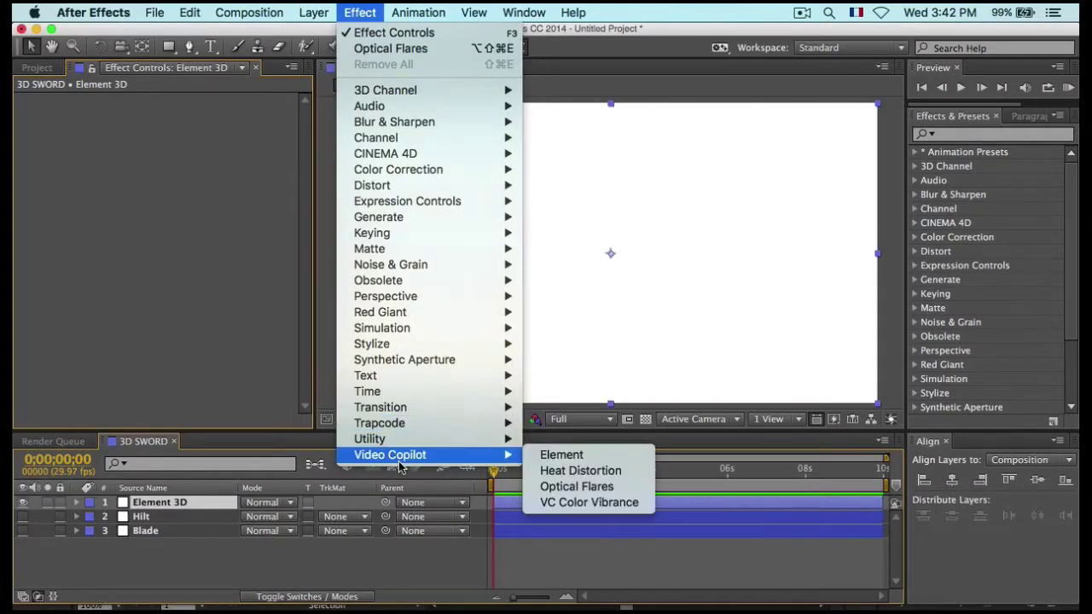
left_click(616, 457)
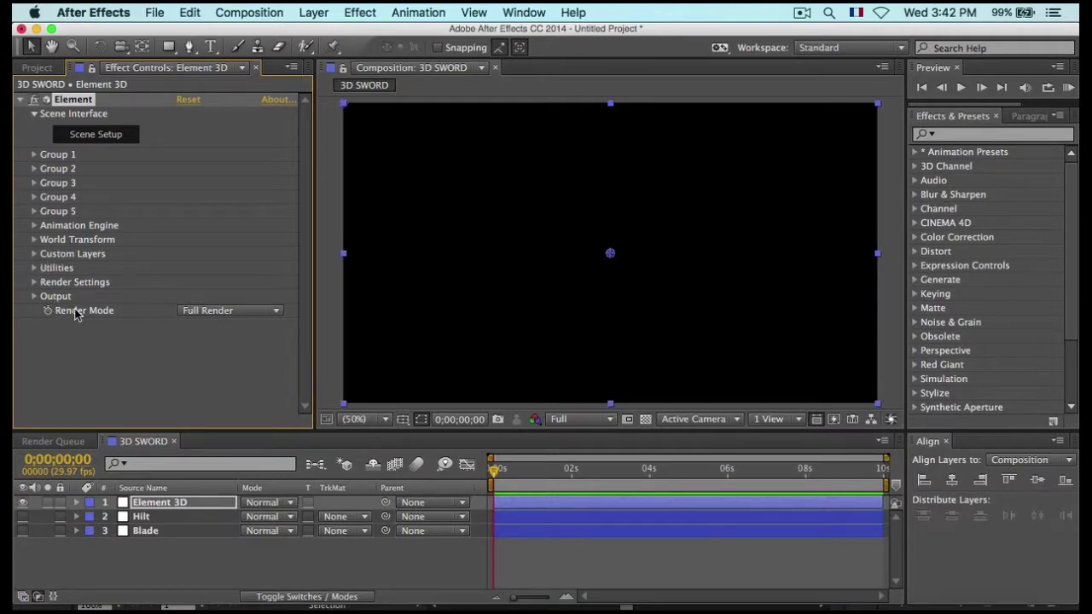
left_click(182, 312)
left_click(234, 345)
Step: In Element's custom text and masks, assign Blade to Path Layer 1 and Hilt to Path Layer 2
left_click(34, 254)
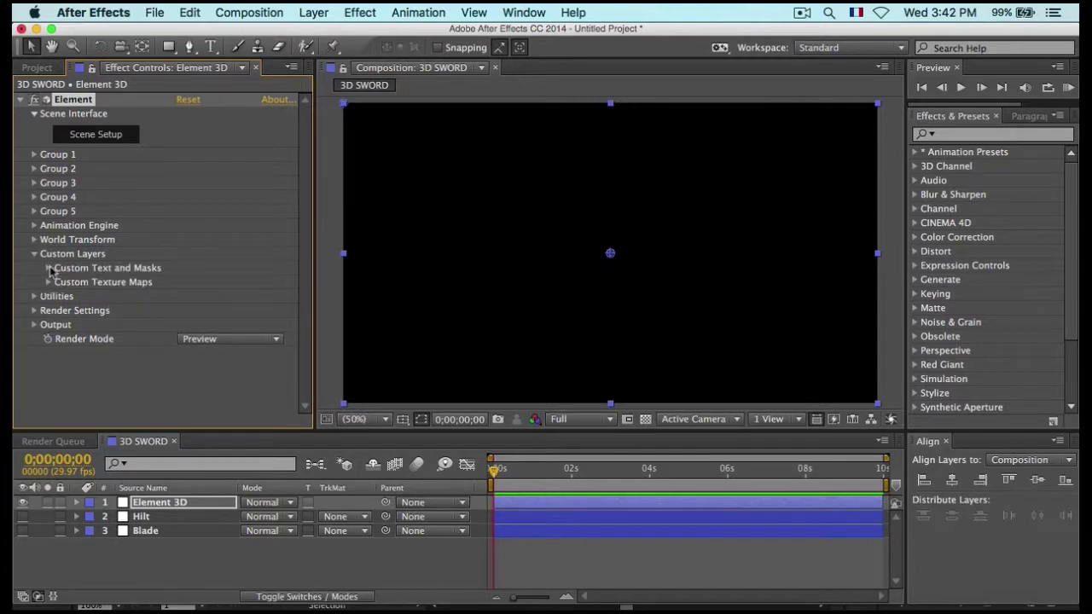
left_click(49, 268)
left_click(202, 224)
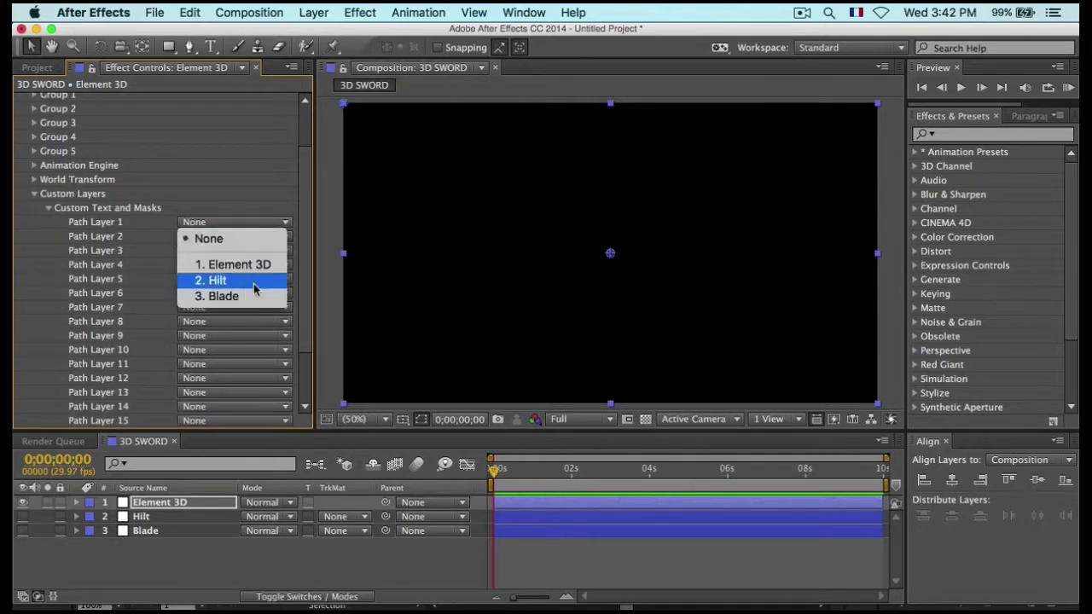
left_click(224, 224)
left_click(215, 239)
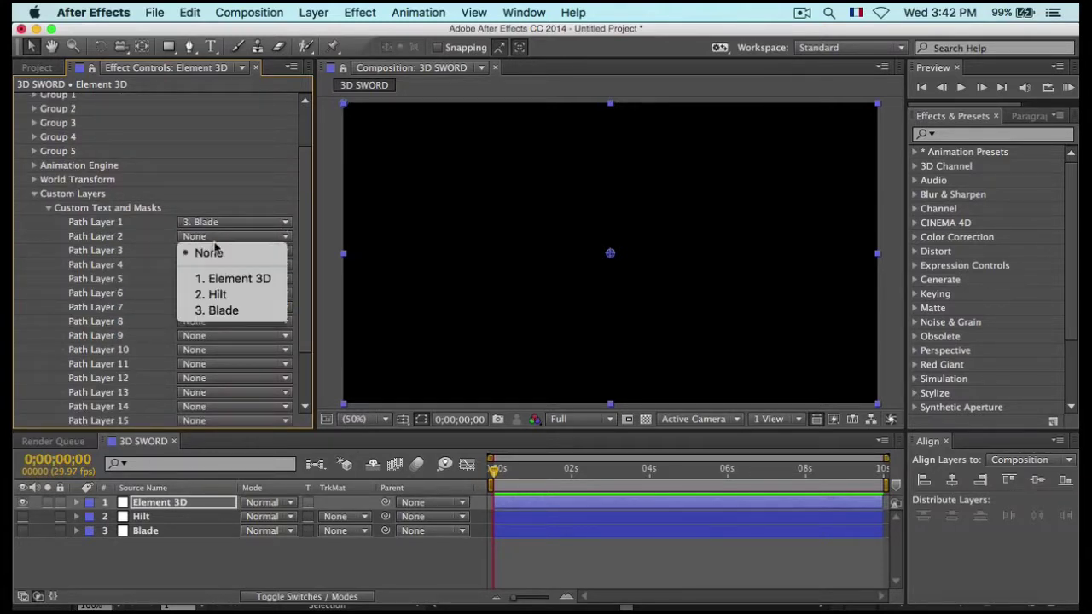
left_click(202, 292)
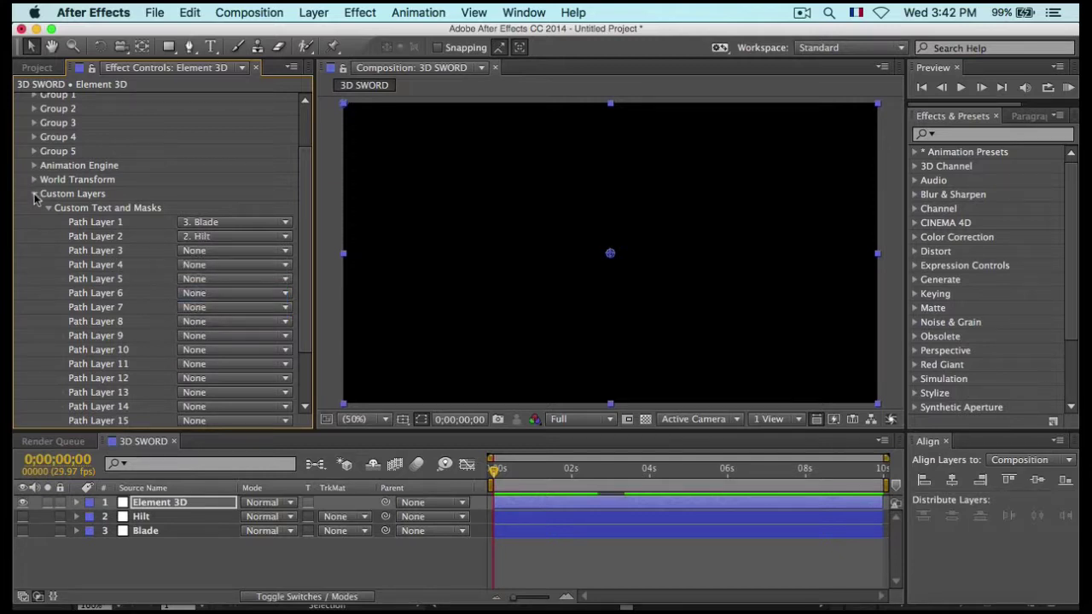
left_click(35, 195)
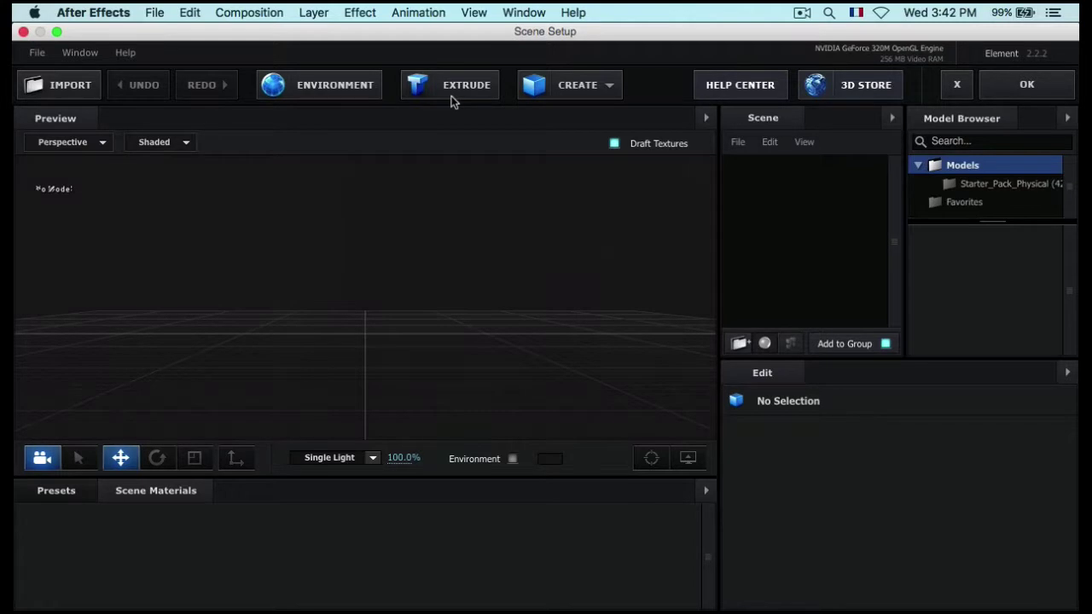
Step: Create extrusion models from the custom paths, keep two of them, and turn off the preview grid
left_click(456, 82)
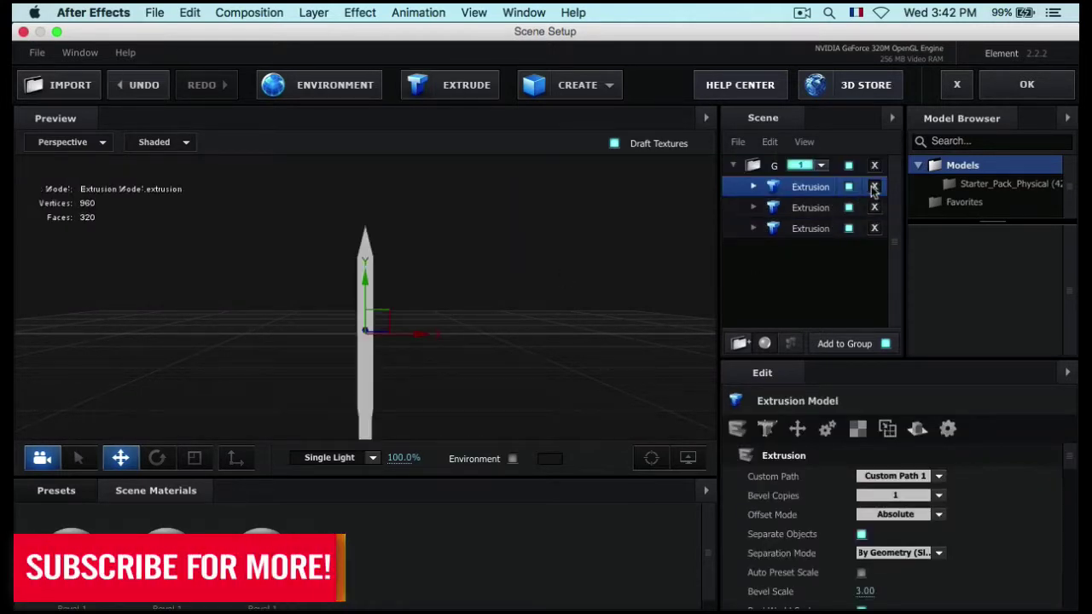
left_click(687, 458)
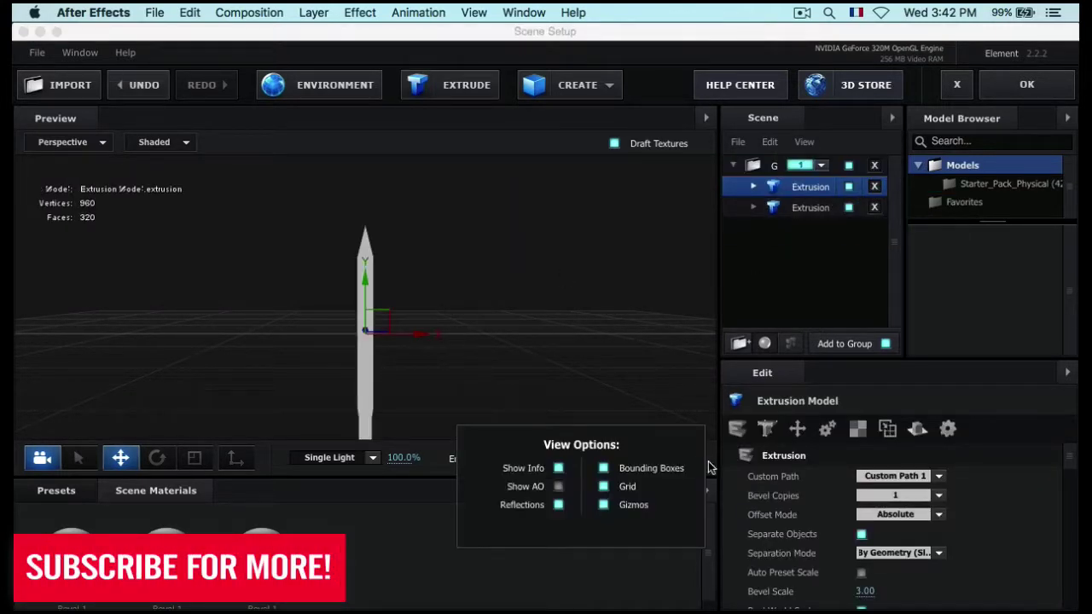
left_click(603, 486)
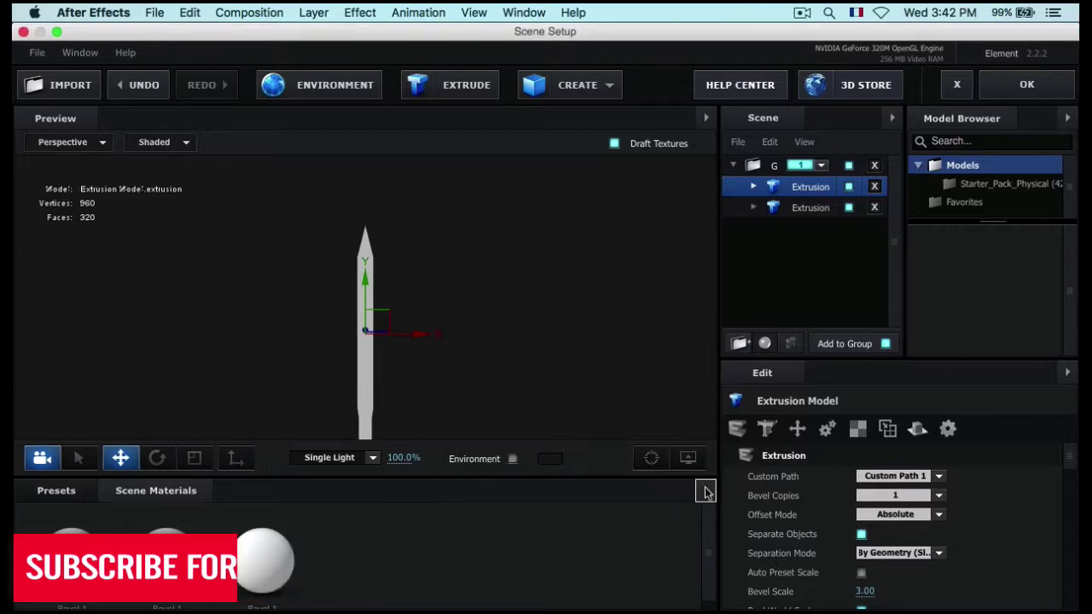
left_click(707, 492)
left_click(751, 505)
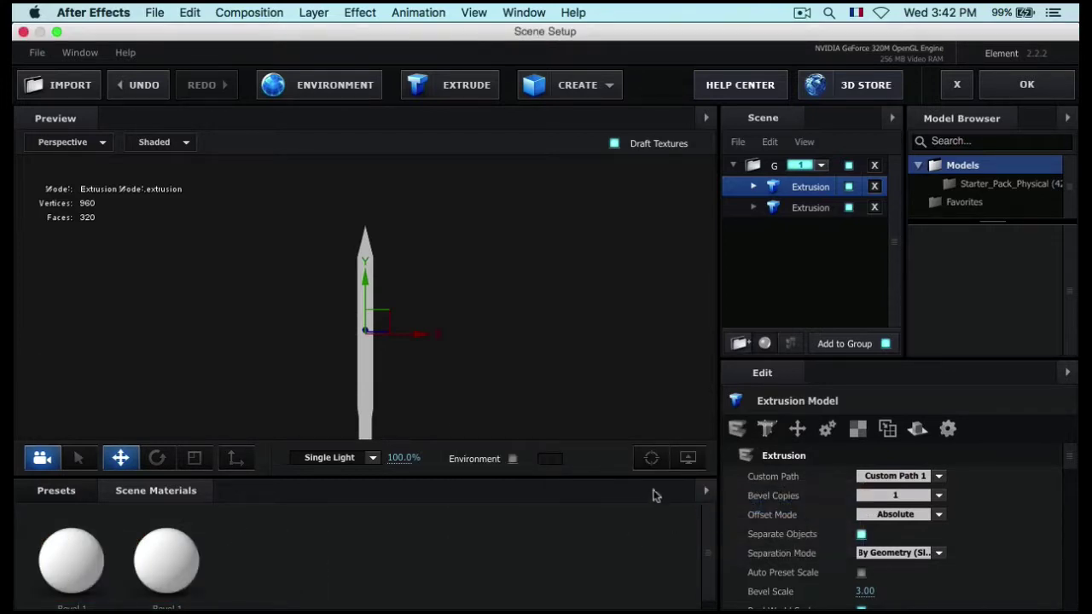
Step: Rename the first extrusion model HILT and the second one BLADE
double_click(826, 188)
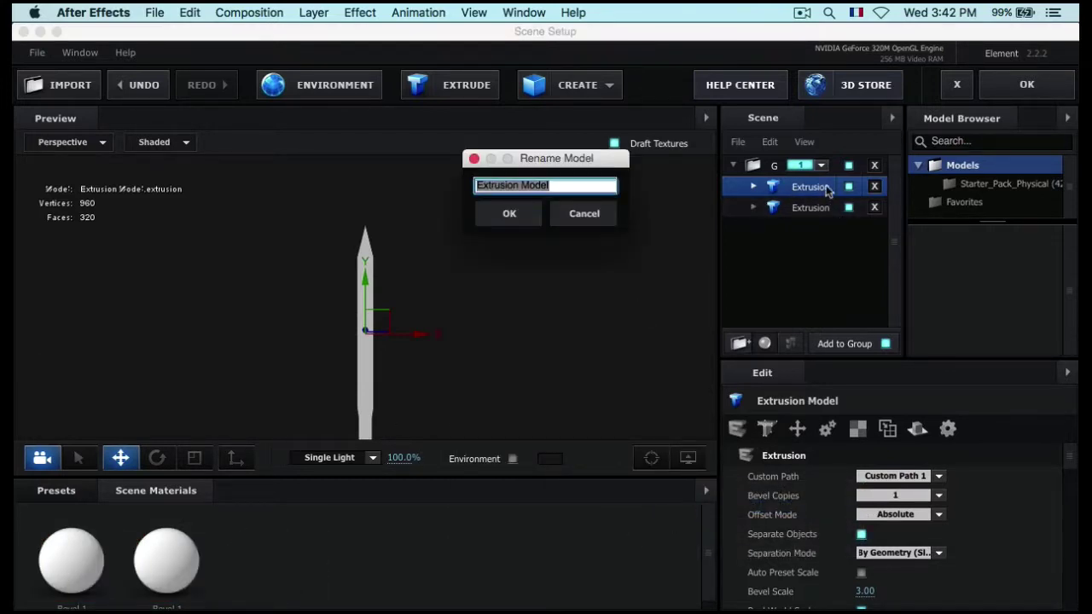
type("HILT")
key("Return")
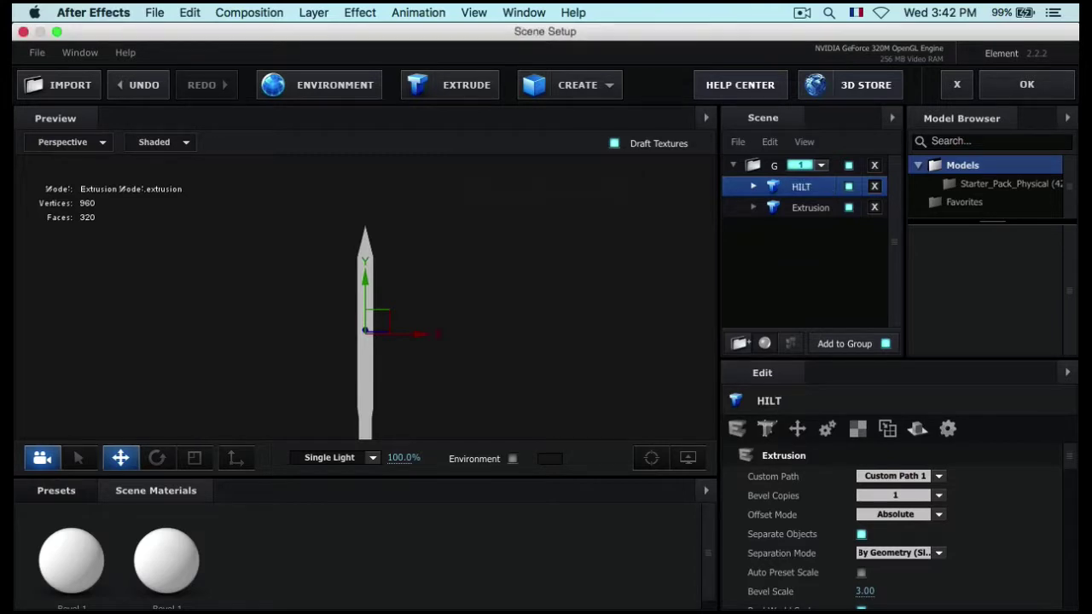
double_click(796, 209)
type("BLADE")
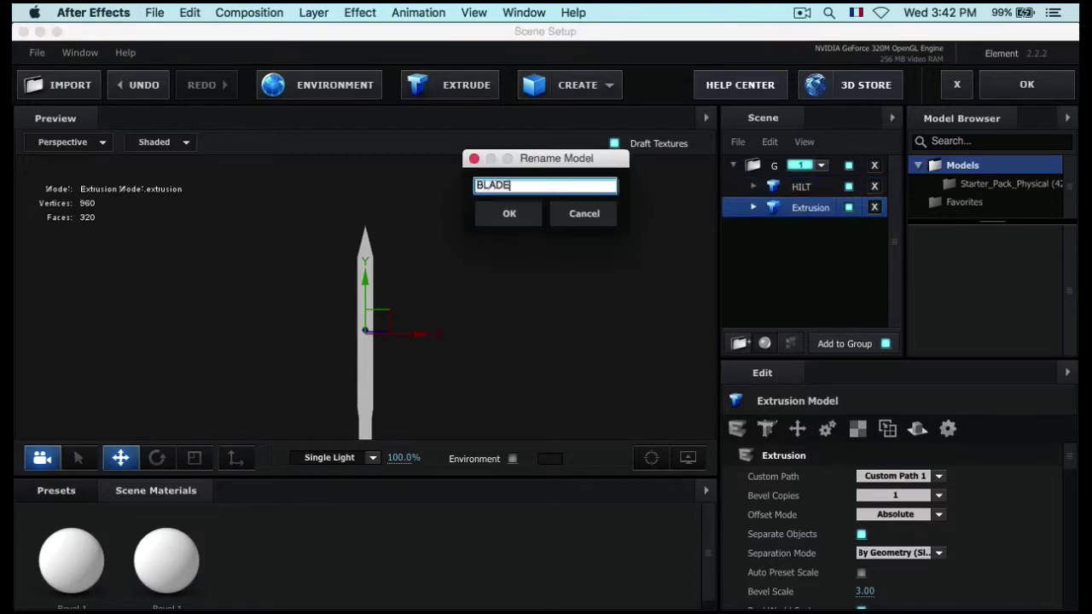
key("Return")
Step: Assign Custom Path 2 to the HILT model and raise it along the Y axis to meet the blade's base
left_click(819, 189)
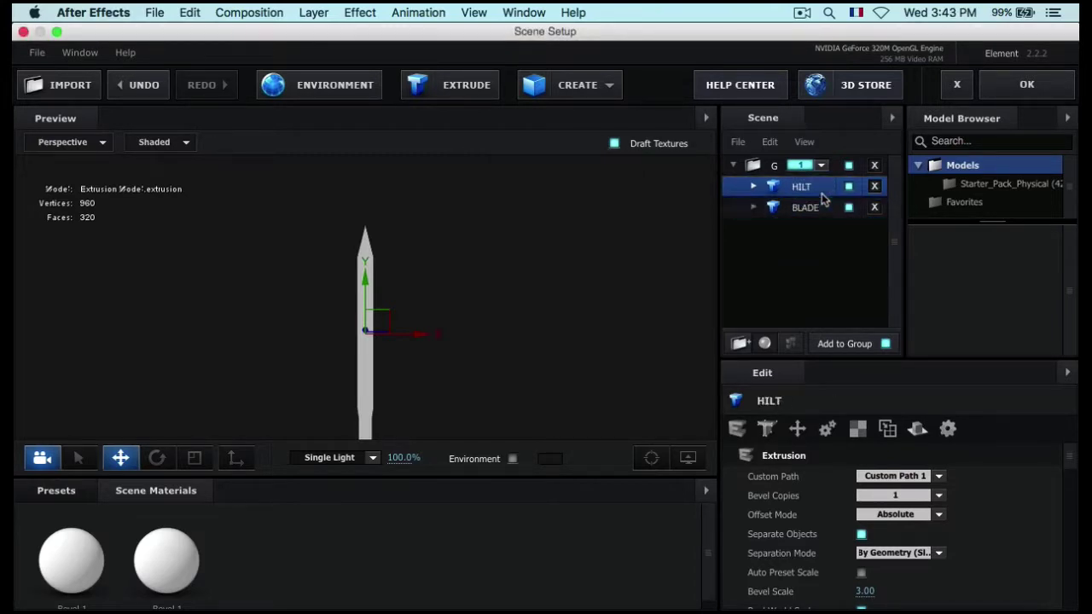
left_click(892, 477)
left_click(927, 495)
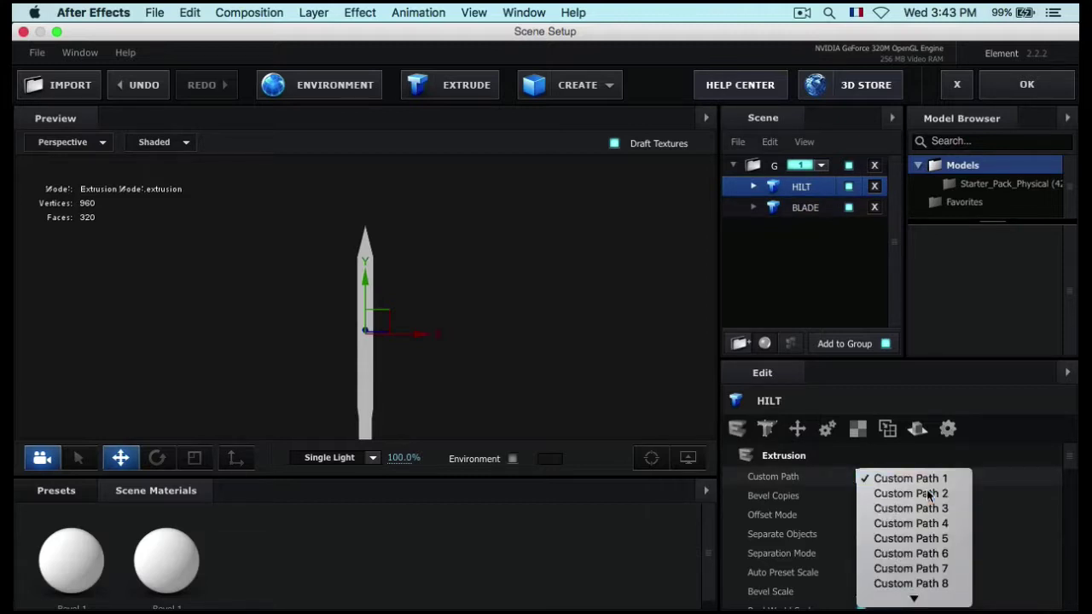
left_click_drag(432, 329, 492, 239)
left_click_drag(441, 213, 512, 344)
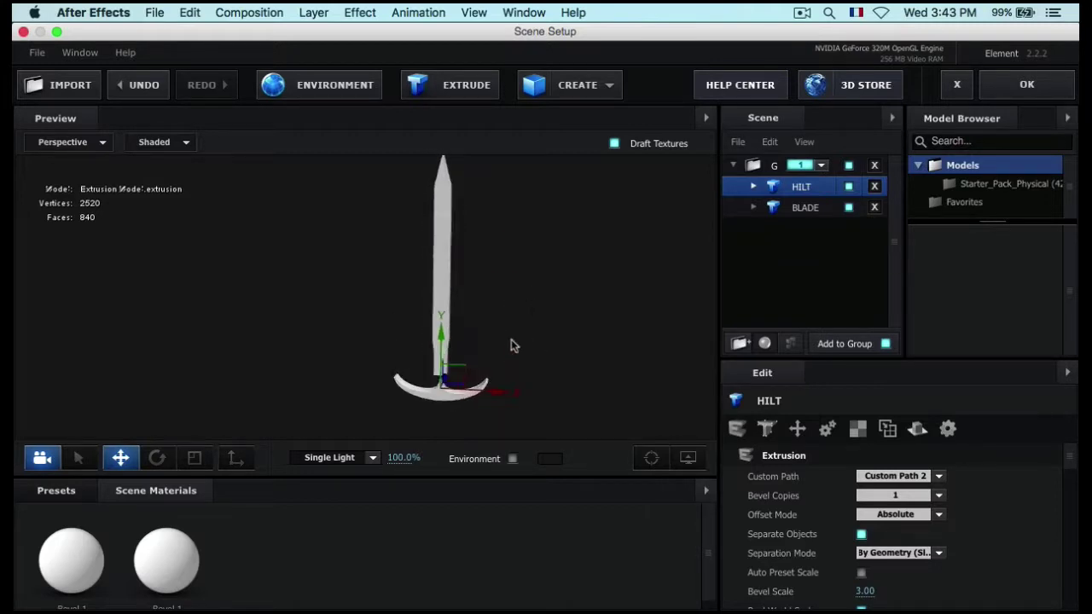
left_click_drag(448, 328, 445, 317)
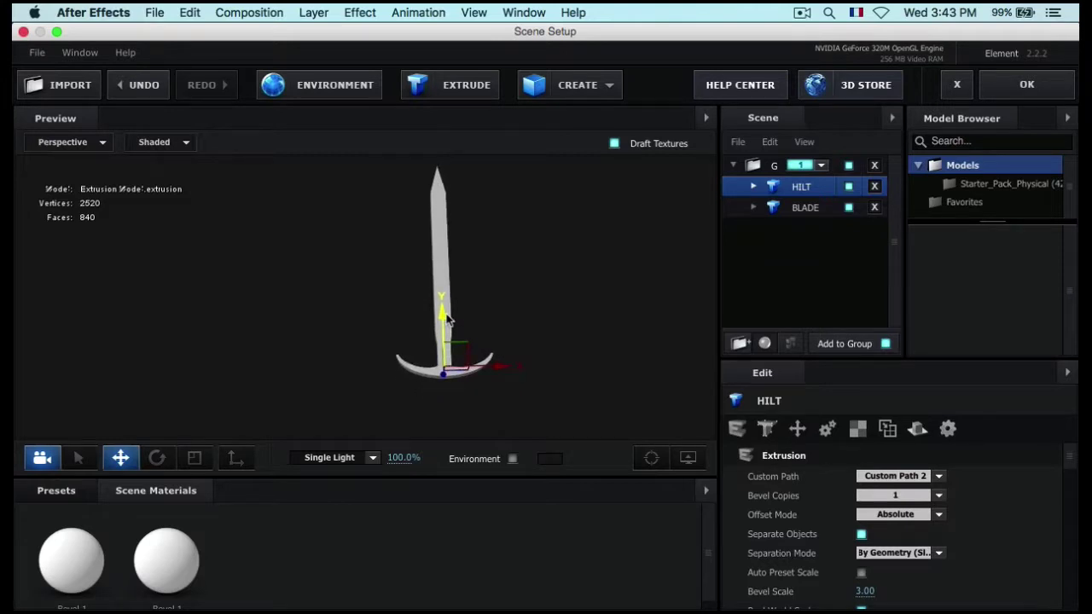
Step: Hide the HILT model and set the BLADE model's Bevel Scale to 1
left_click(848, 186)
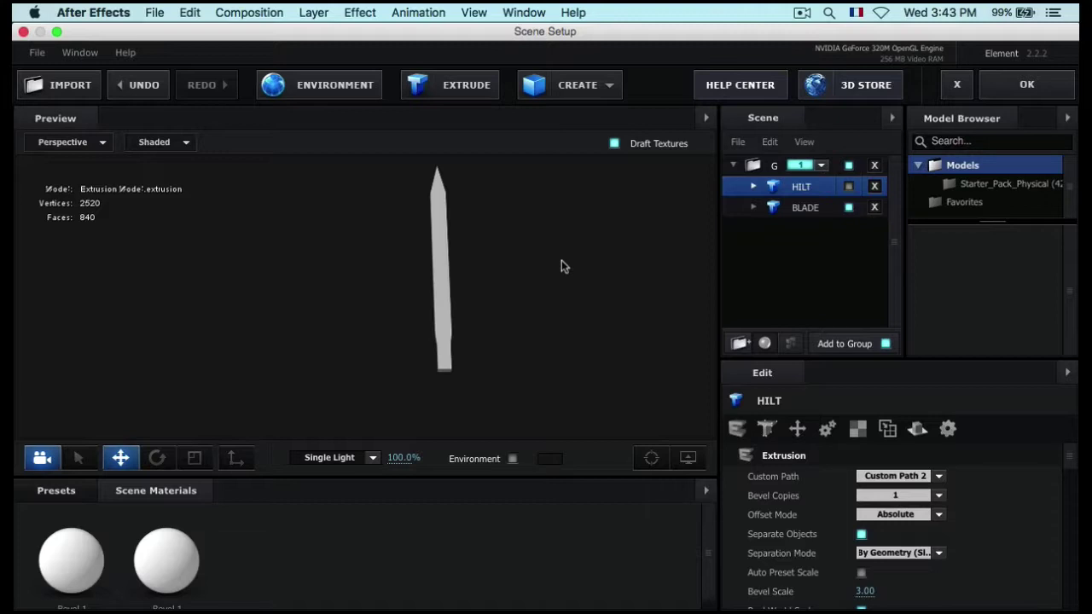
left_click_drag(561, 260, 637, 391)
key("super+z")
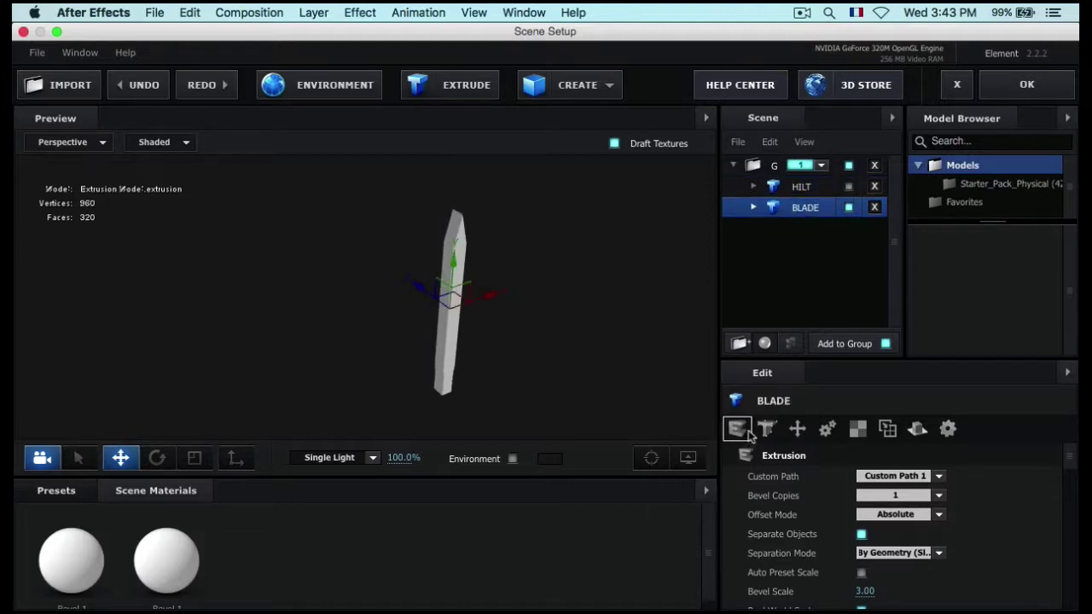
left_click(867, 591)
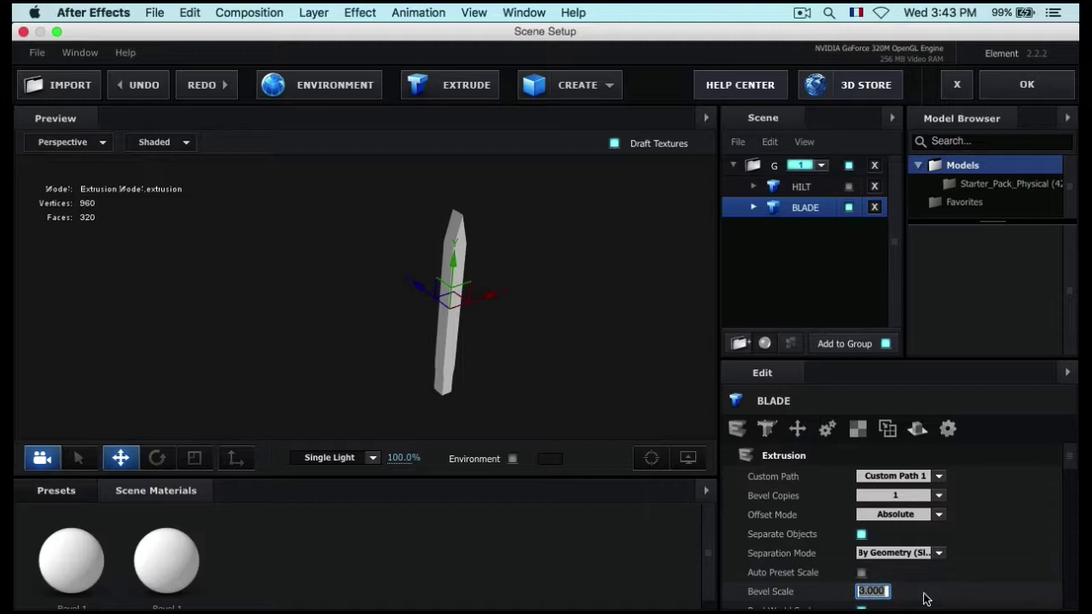
type("1")
key("Return")
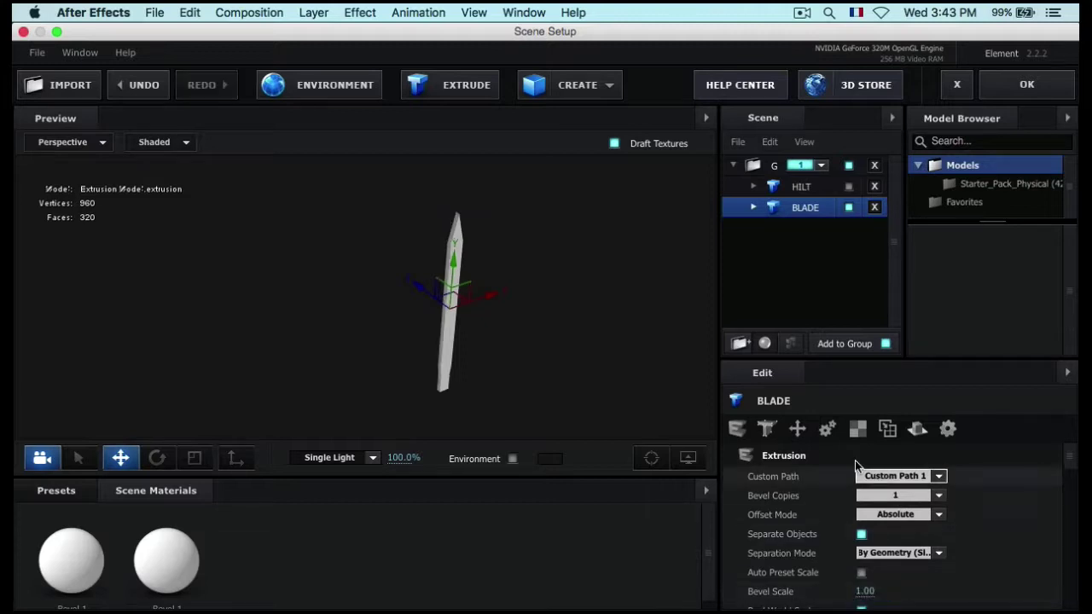
Step: Enable Bevel Backside on the Bevel 1 material of the BLADE model
left_click(754, 208)
left_click(796, 228)
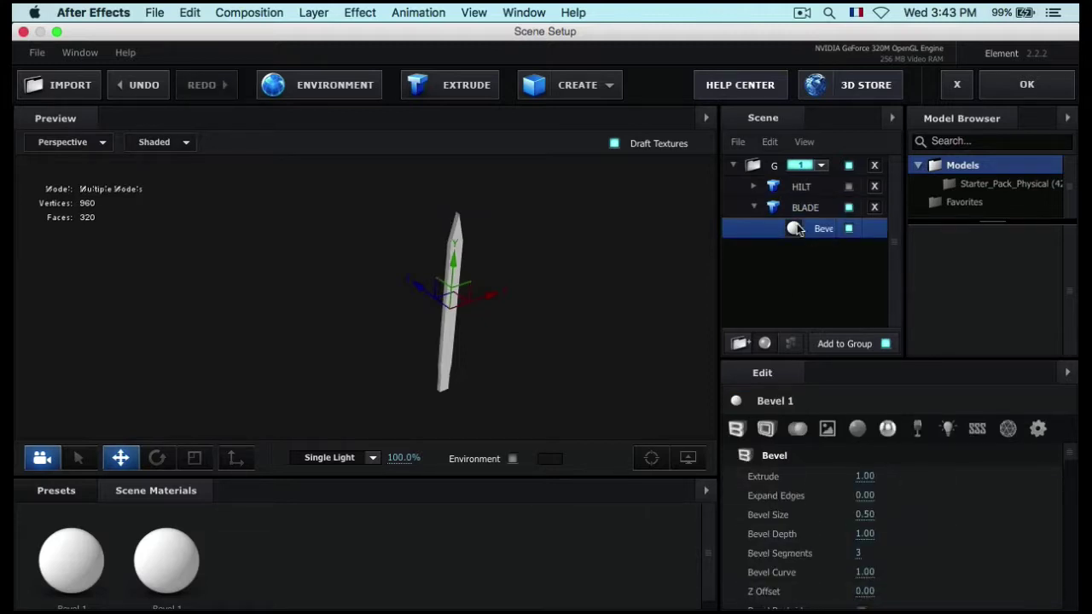
left_click(857, 429)
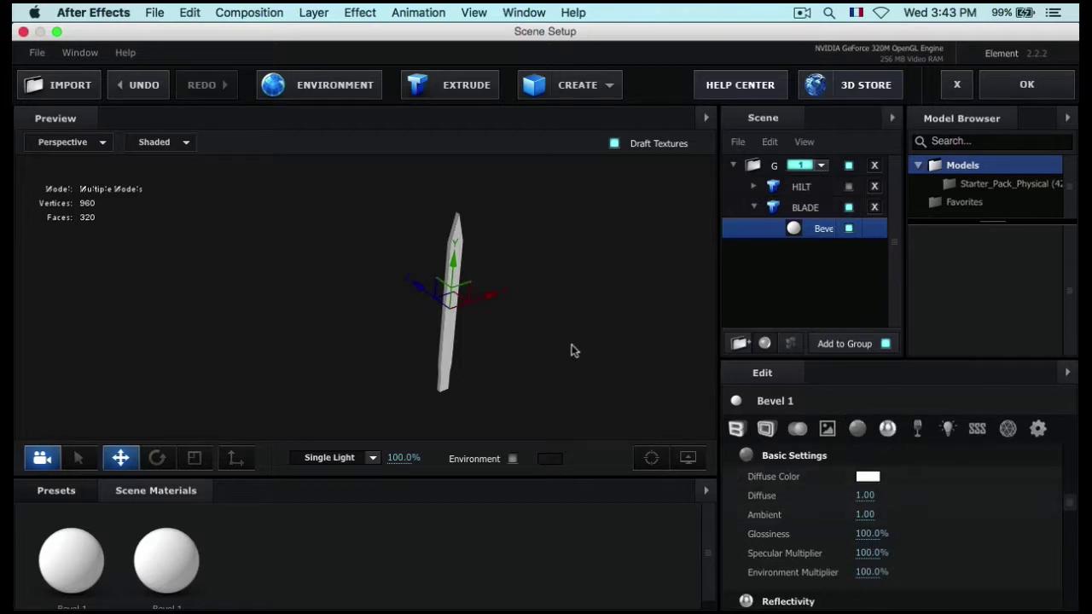
scroll(546, 304, "down", 1)
scroll(546, 304, "up", 5)
left_click_drag(628, 252, 458, 295)
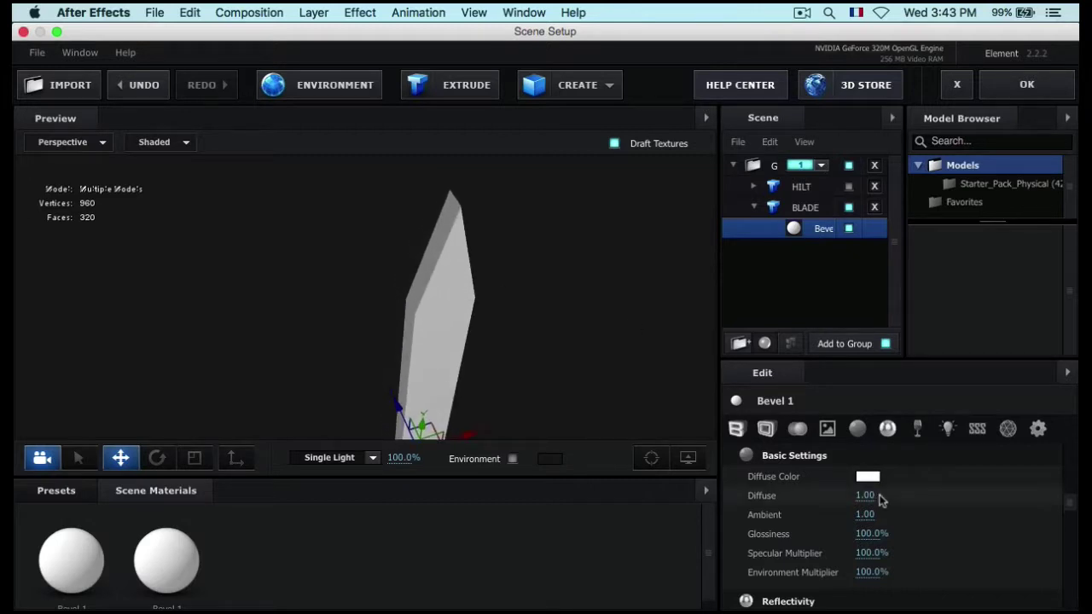
scroll(911, 514, "up", 4)
scroll(910, 515, "down", 1)
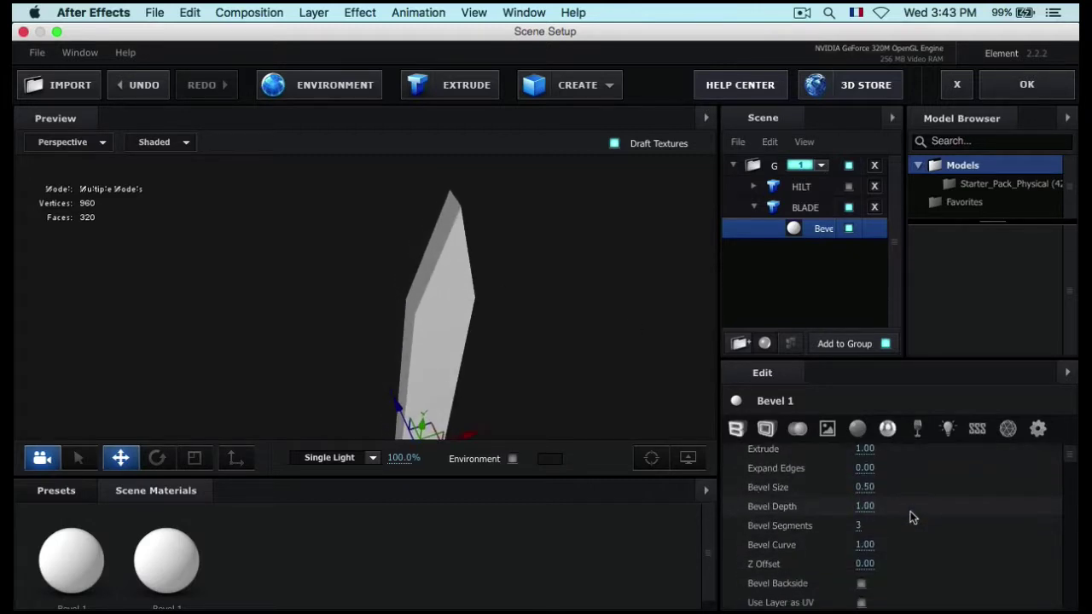
left_click(861, 582)
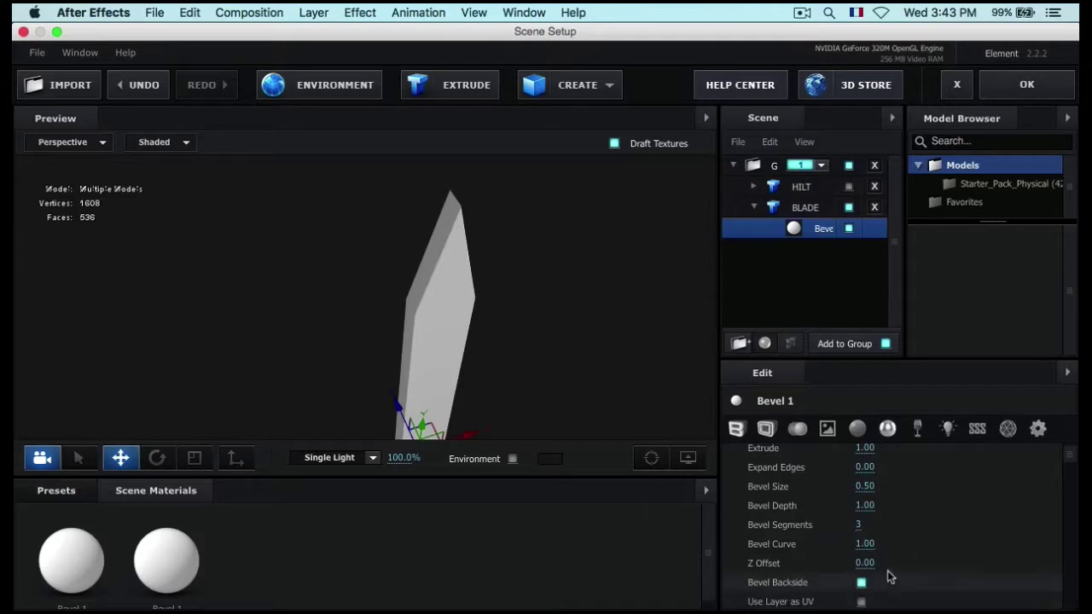
Step: Set the blade's Bevel Curve and Bevel Segments to 0 and its Bevel Depth to 0.2
left_click(865, 543)
type("0")
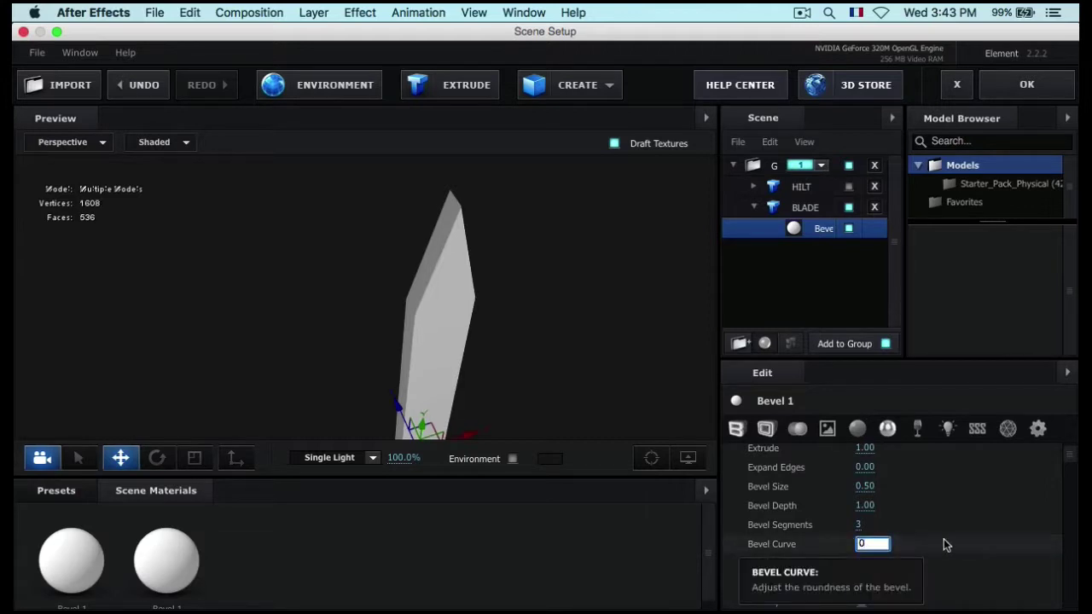
key("Return")
left_click(860, 524)
type("0")
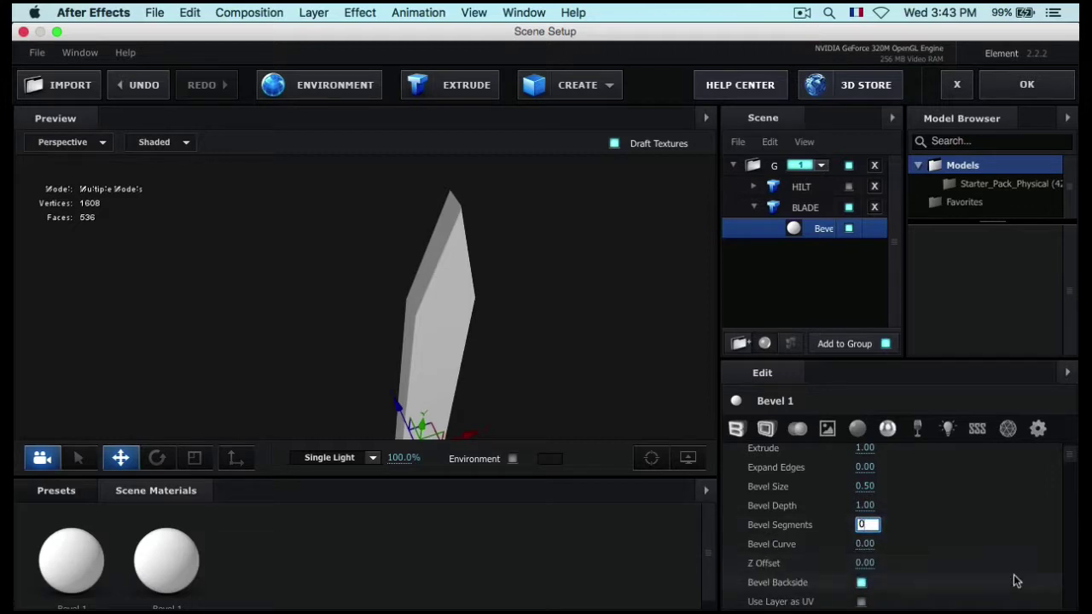
key("Return")
left_click(866, 506)
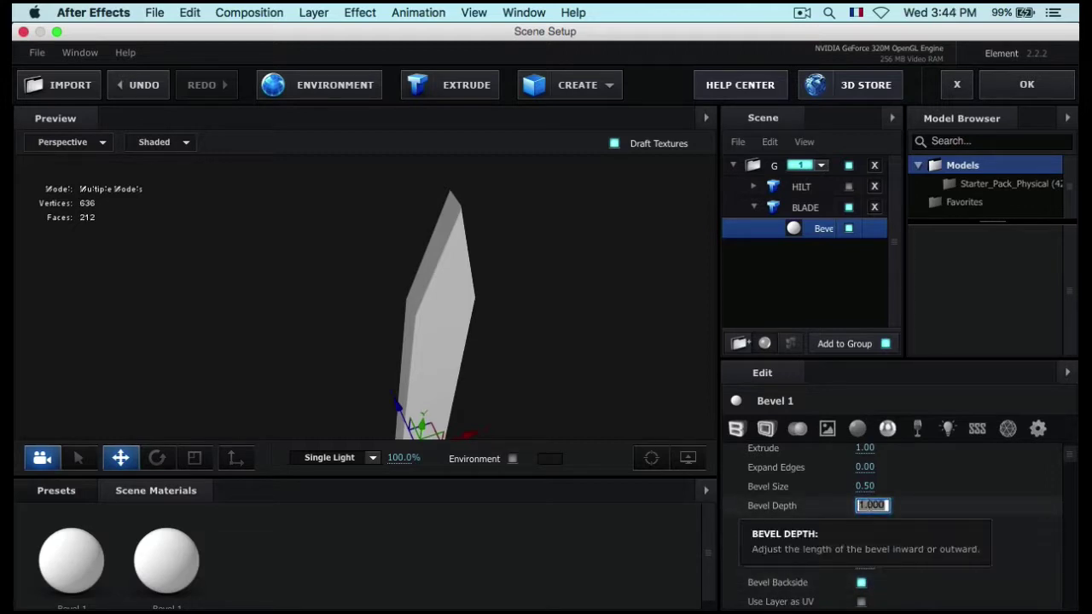
type(".2")
key("Return")
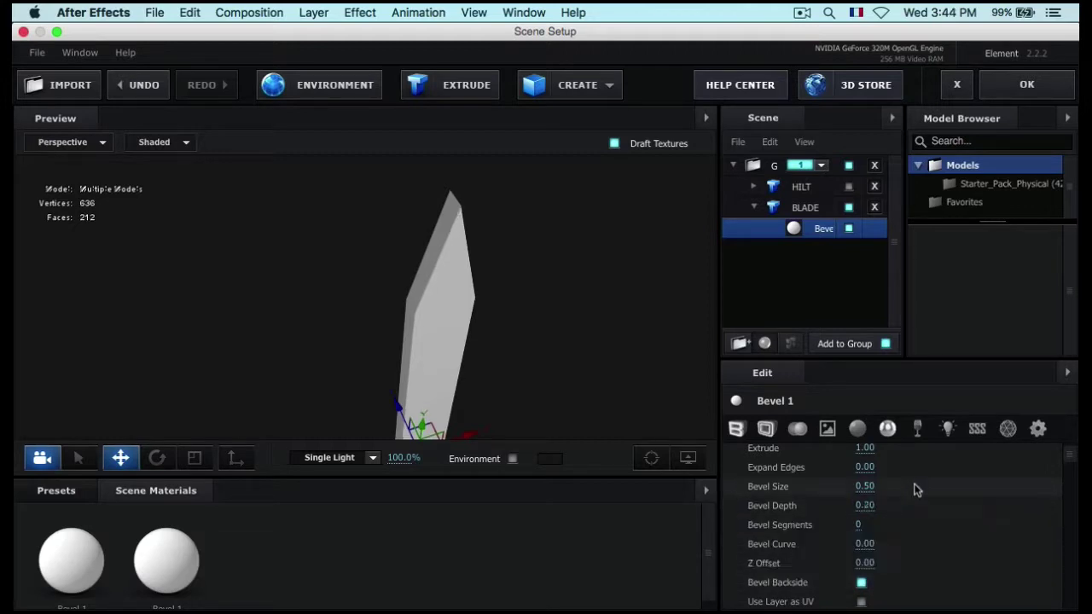
Step: Set the Extrude value of the blade's Bevel 1 to 0.1
scroll(876, 458, "up", 1)
left_click(865, 475)
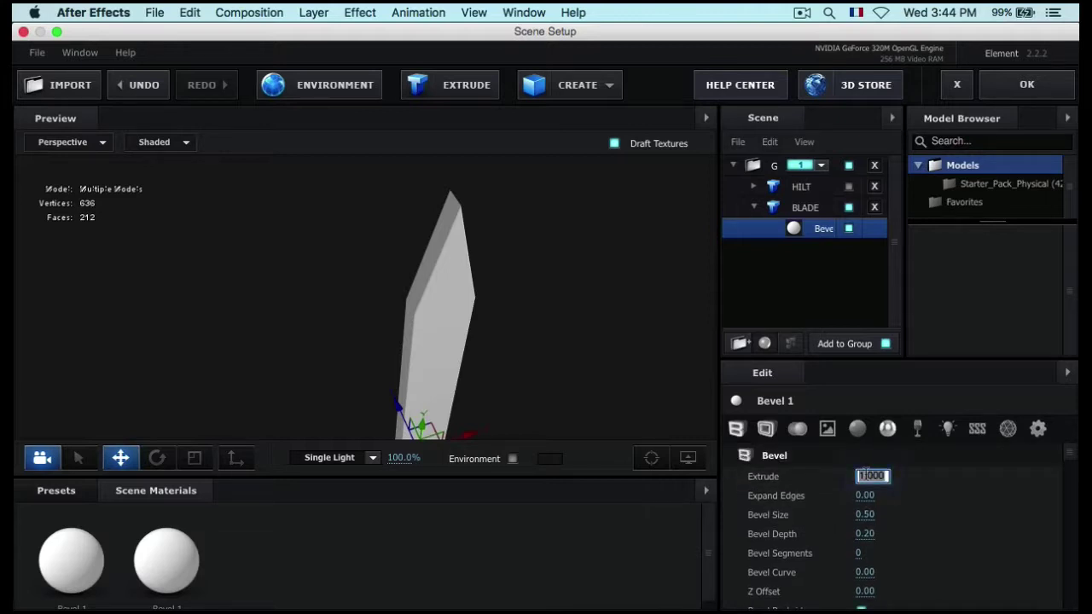
type(".1")
key("Return")
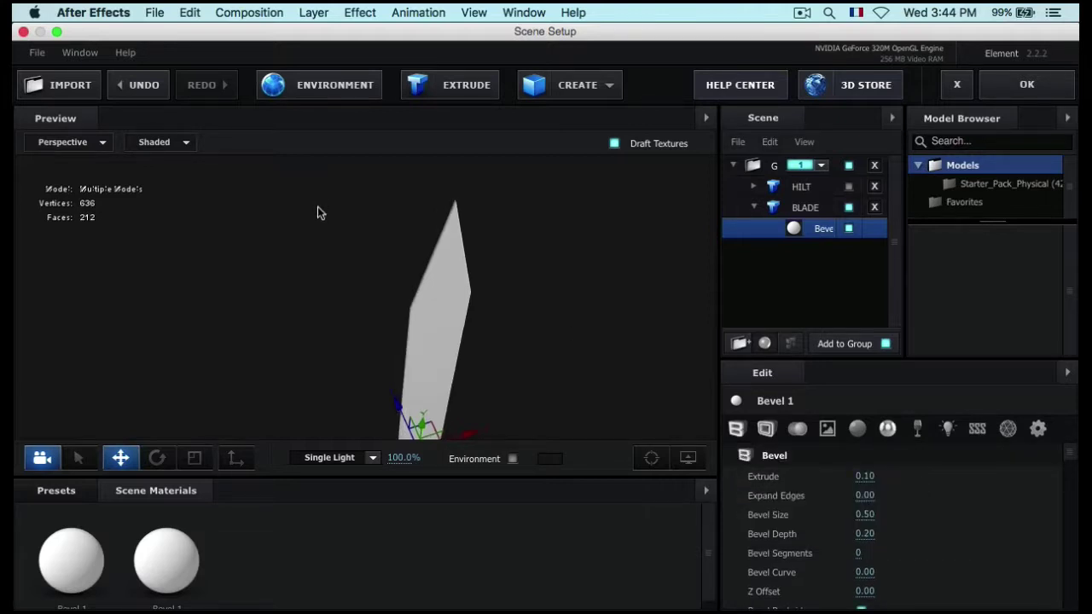
Step: Set the Bevel Size of the blade's Bevel 1 to 12
mouse_move(318, 206)
left_mouse_down()
mouse_move(299, 247)
mouse_move(288, 231)
mouse_move(312, 195)
left_mouse_up()
scroll(486, 263, "up", 3)
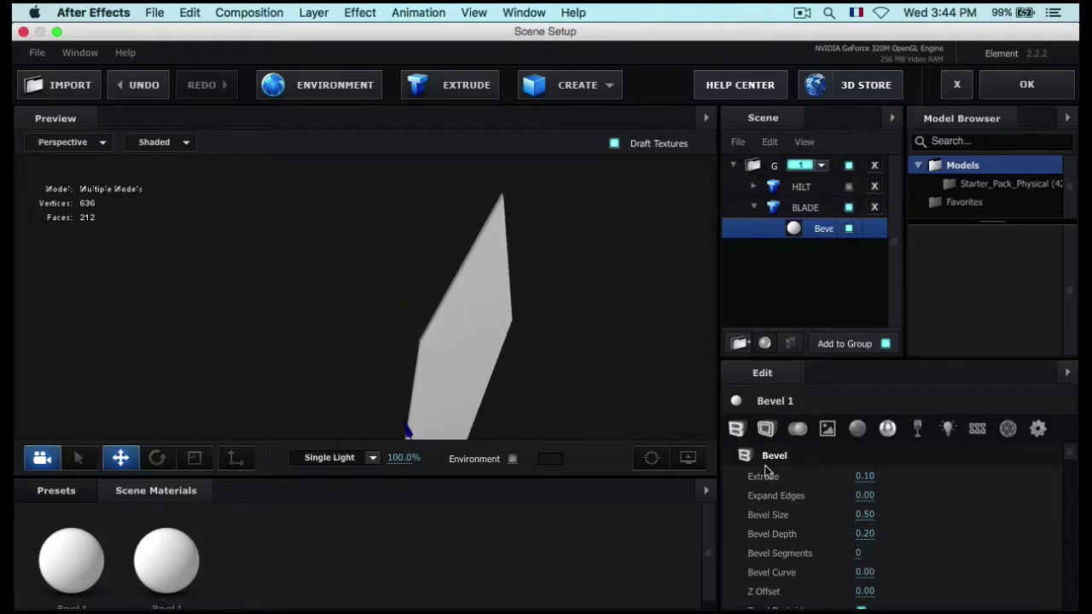
left_click_drag(868, 515, 931, 504)
left_click(865, 515)
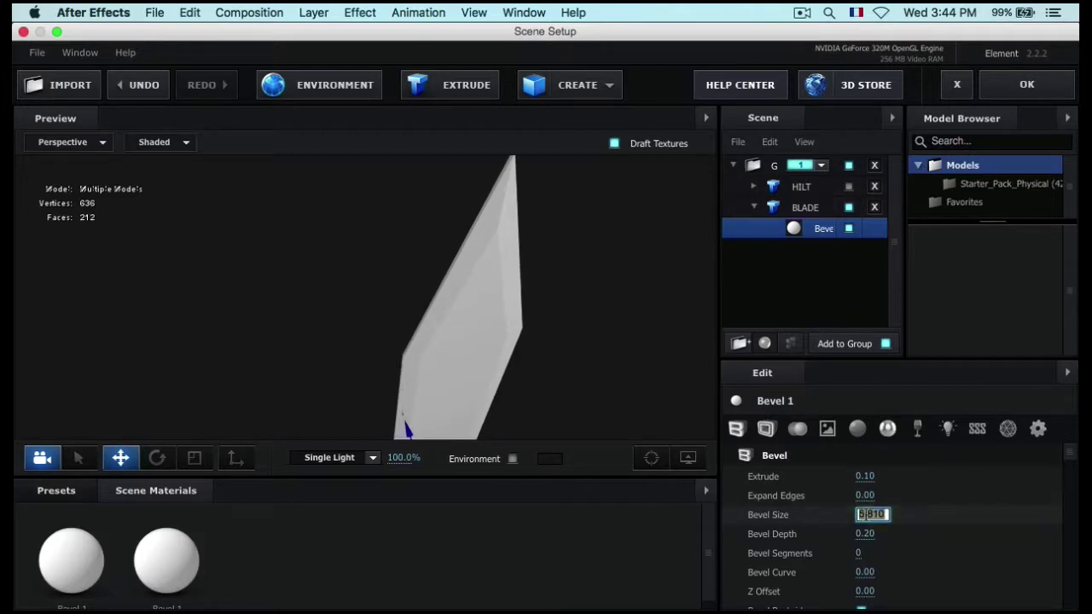
type("12")
key("Return")
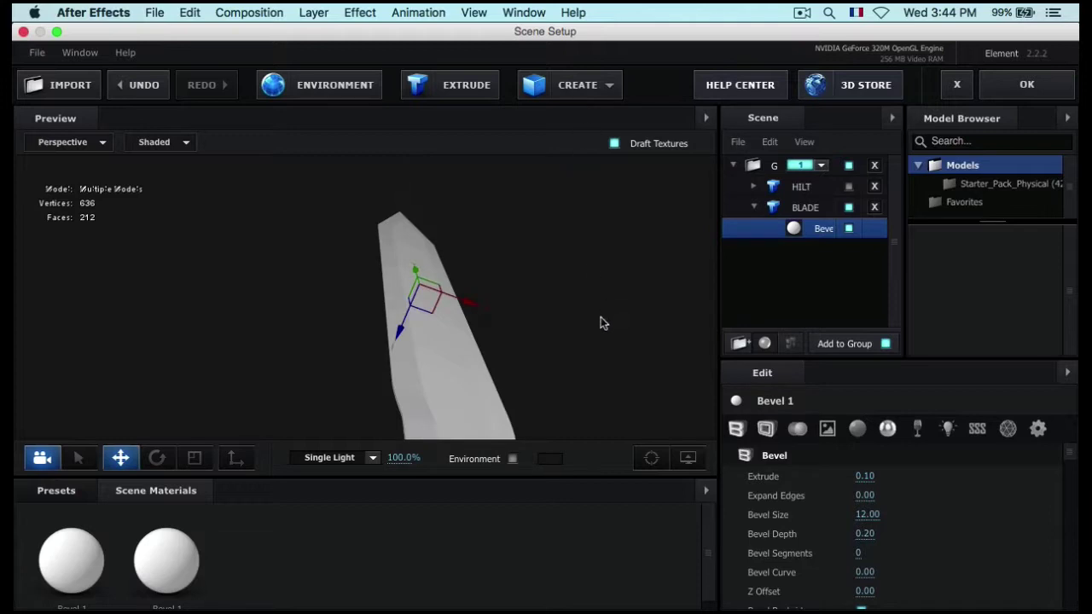
Step: Thin the blade's edge by setting the Extrude value of Bevel 1 to 0.05 and check its profile
left_click_drag(603, 319, 605, 492)
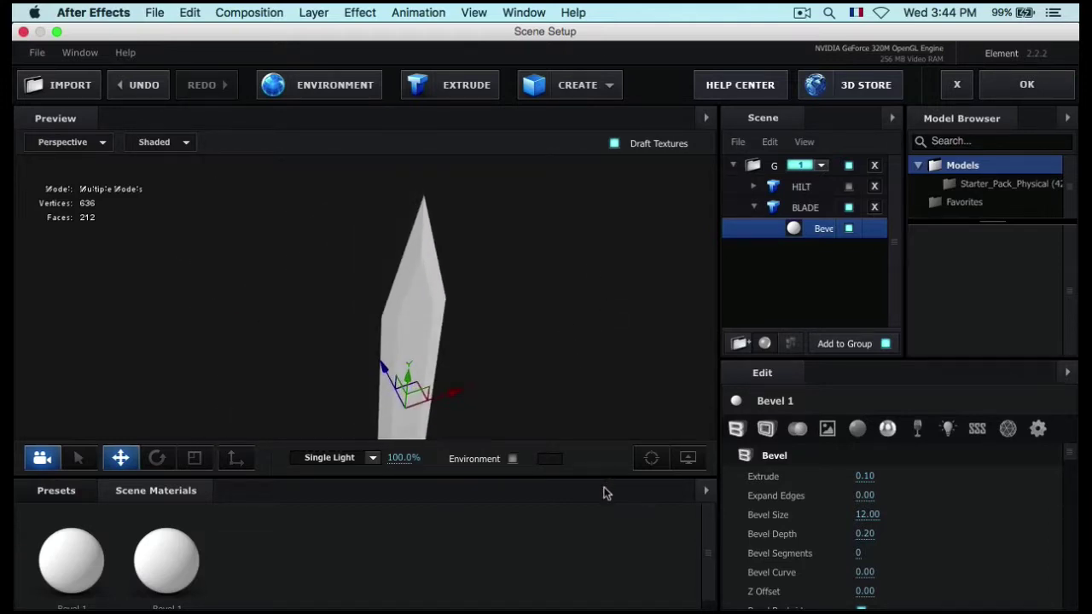
scroll(560, 312, "up", 5)
left_click_drag(561, 312, 561, 390)
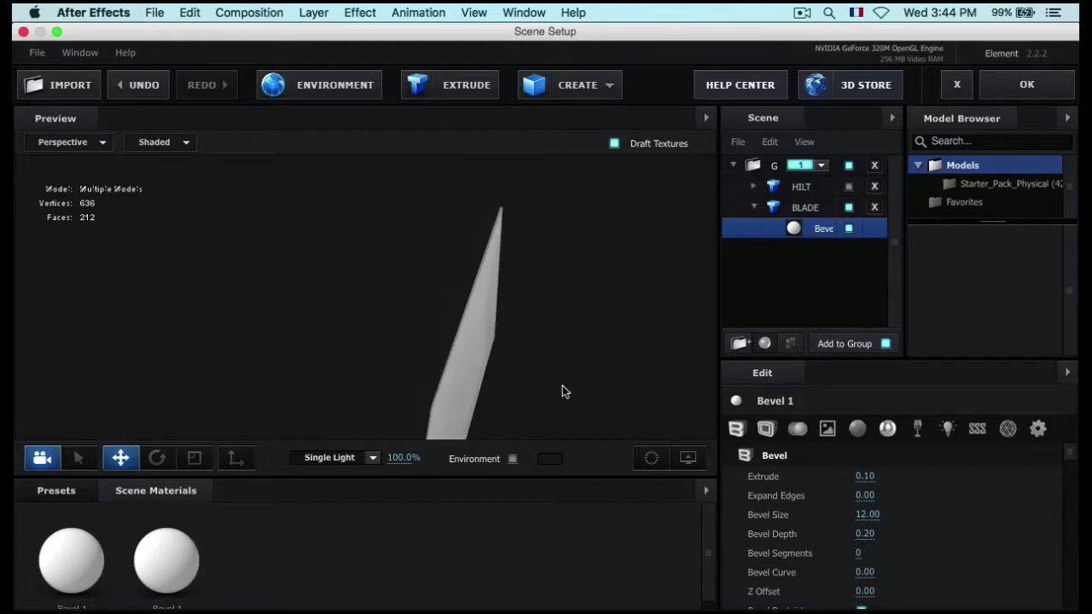
left_click(869, 476)
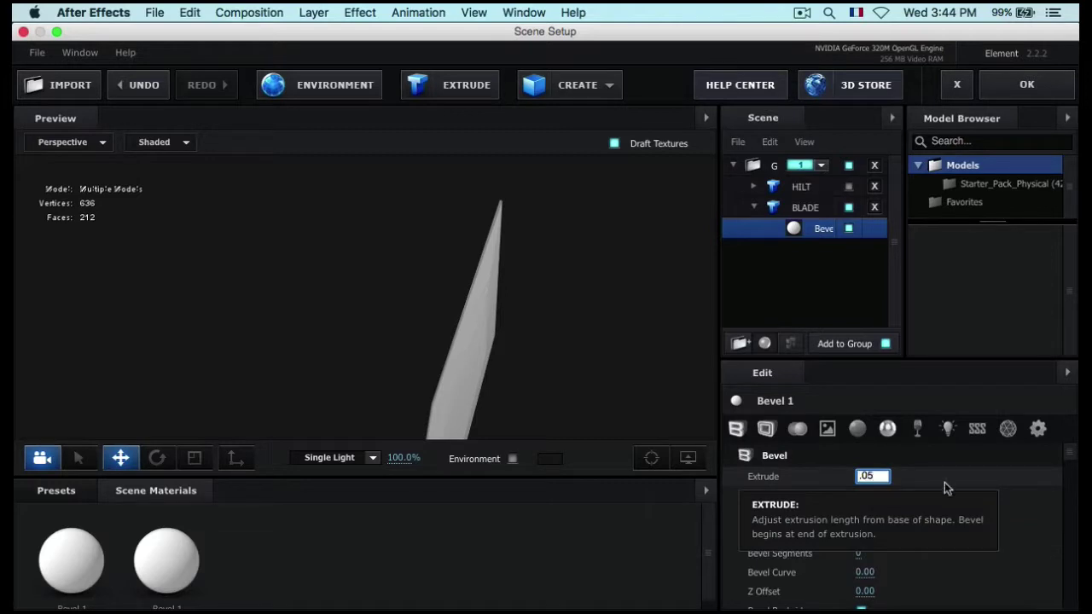
key("Return")
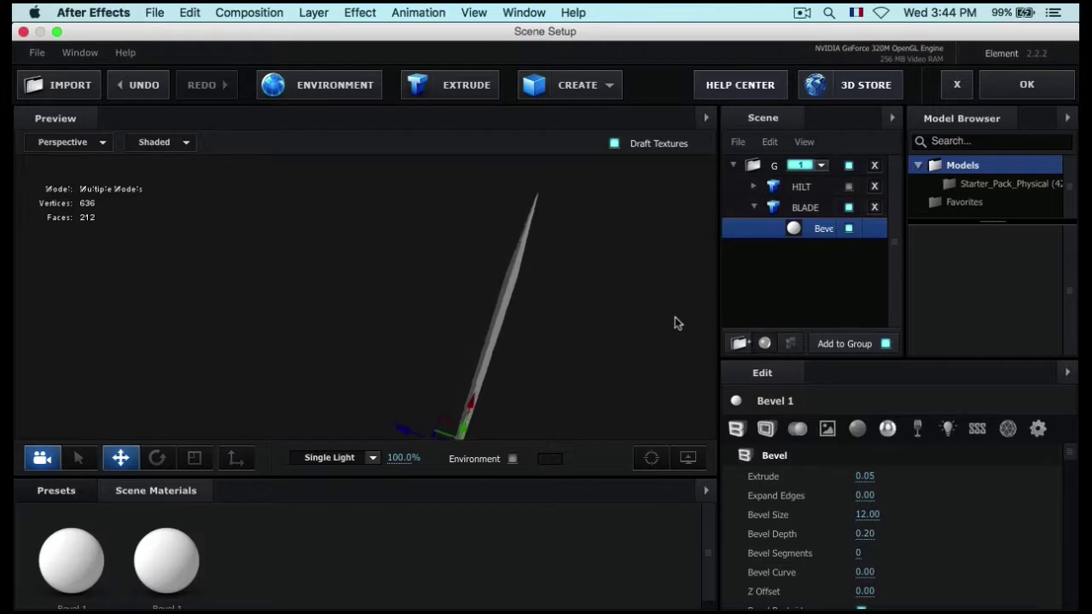
left_click_drag(675, 317, 597, 231)
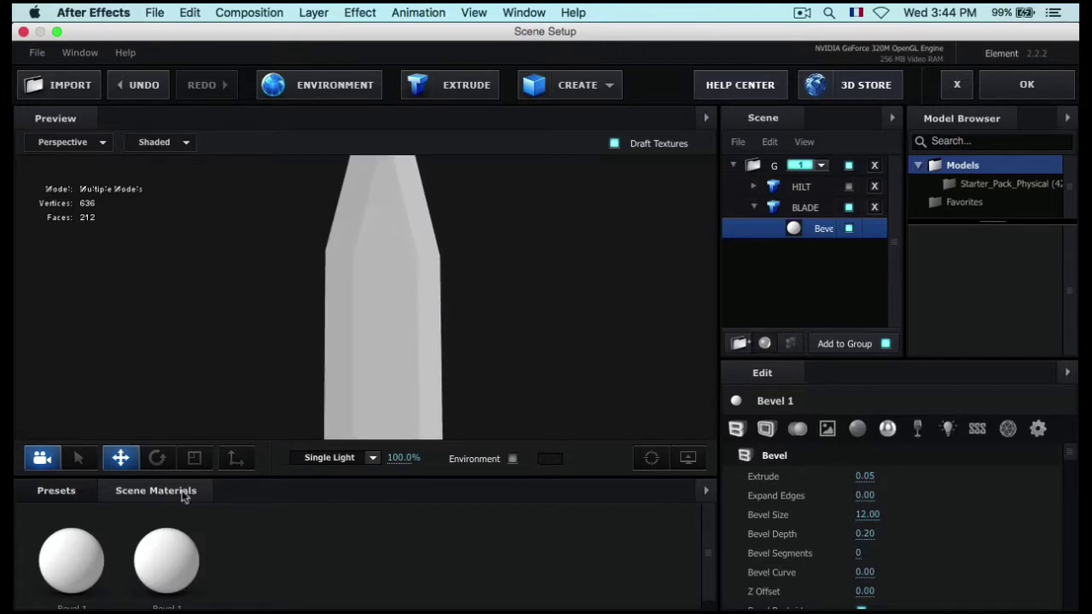
Step: Apply the Chrome preset from the Physical materials to the blade
left_click(59, 490)
scroll(122, 567, "down", 1)
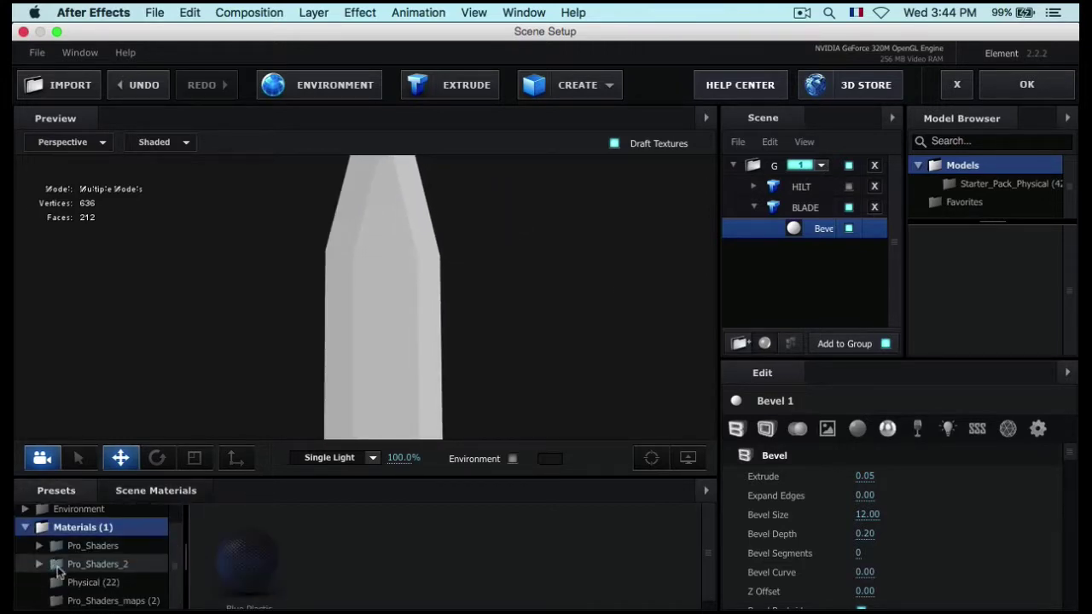
left_click(86, 583)
scroll(450, 568, "down", 1)
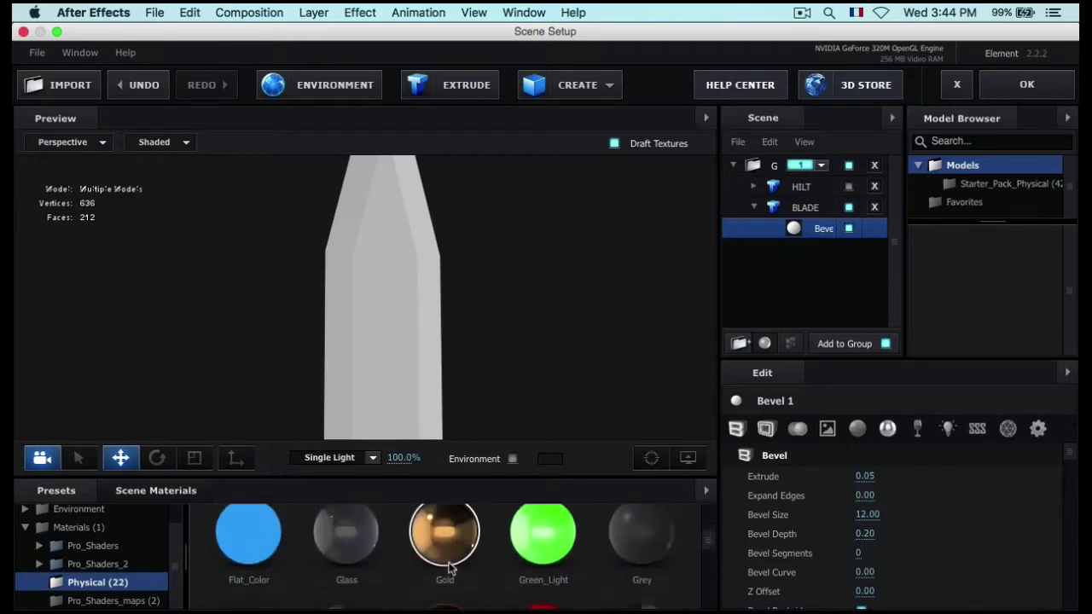
scroll(449, 568, "down", 2)
scroll(450, 567, "up", 4)
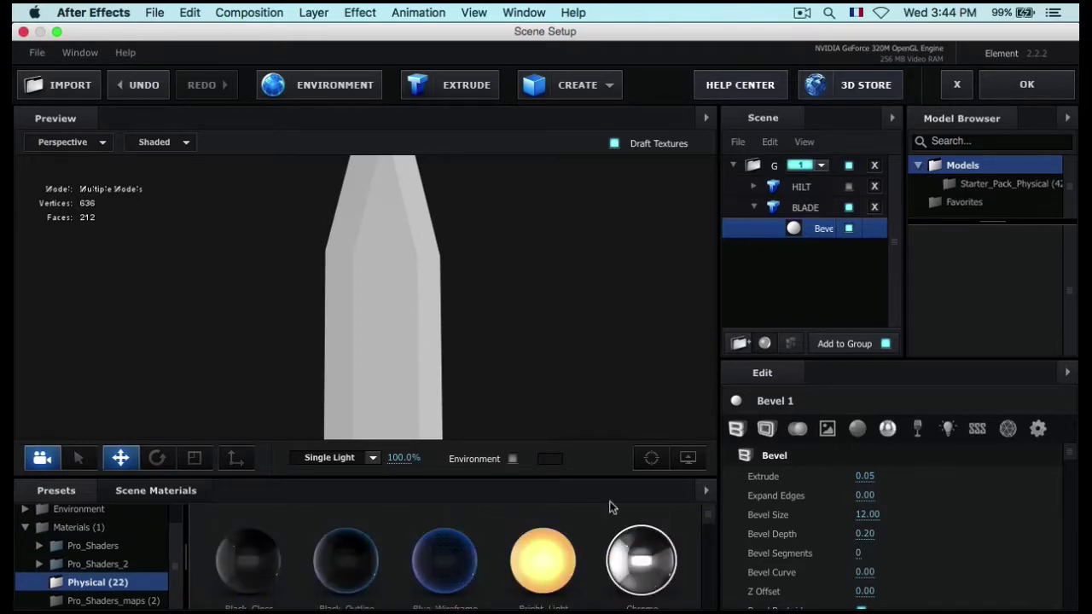
left_click_drag(609, 506, 391, 315)
Step: Set the Glossiness of the blade's Chrome material to 50% and check the blade's shading
left_click(858, 427)
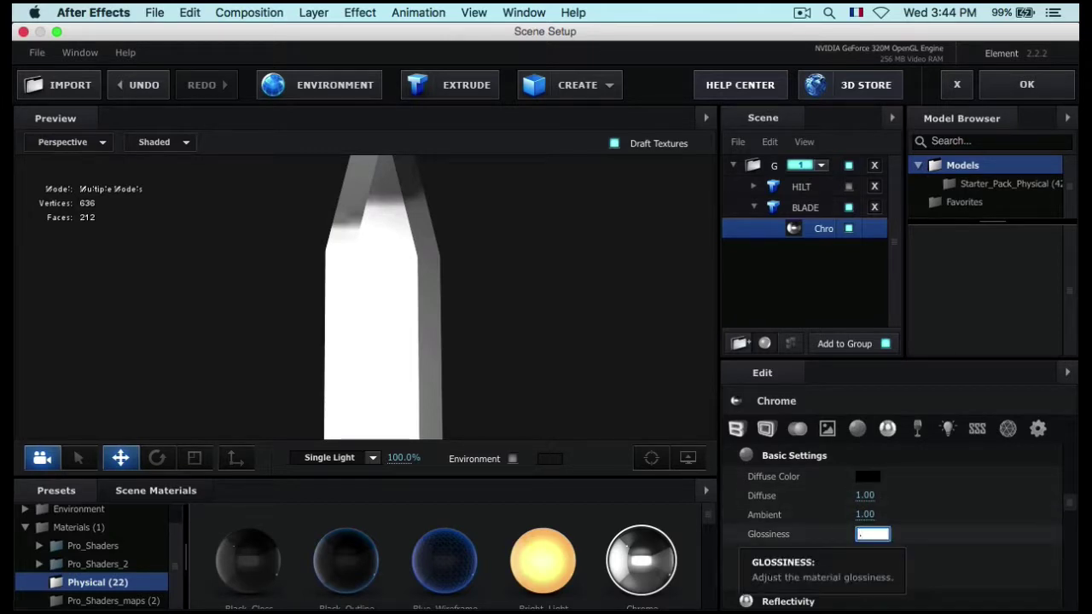
key("Return")
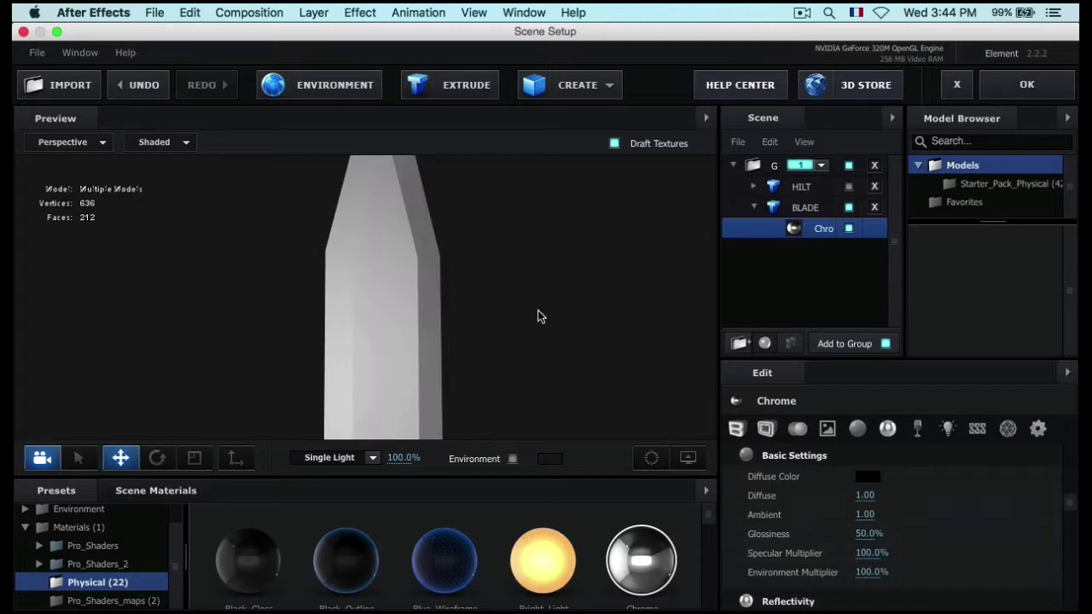
left_click_drag(538, 317, 538, 293)
scroll(543, 235, "down", 3)
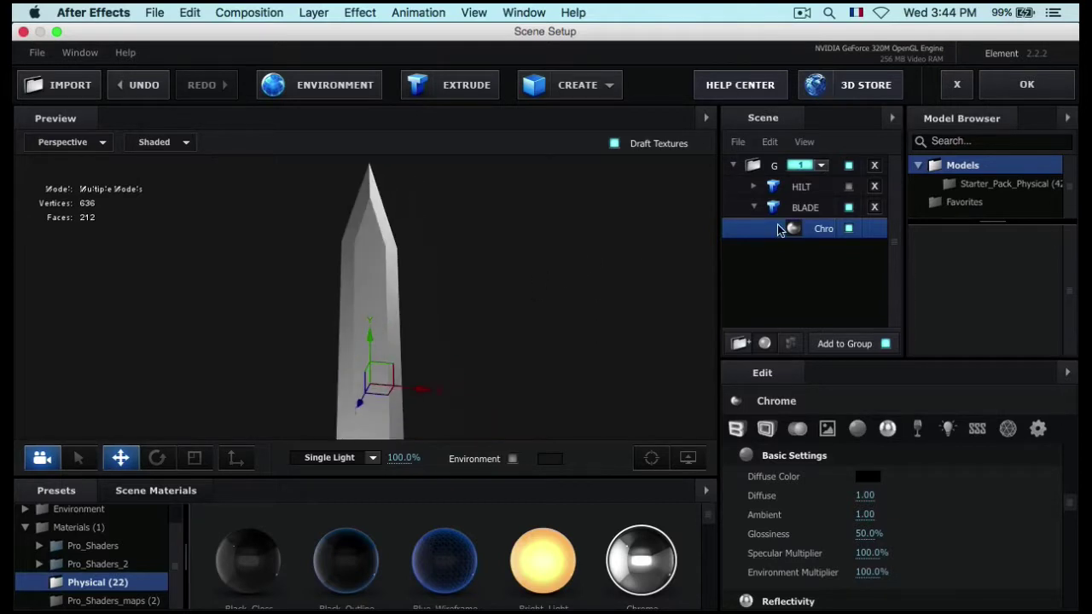
Step: Make the hilt visible again and move it down along the Y axis to cover the blade's lower end
left_click_drag(518, 359, 486, 312)
left_click(800, 187)
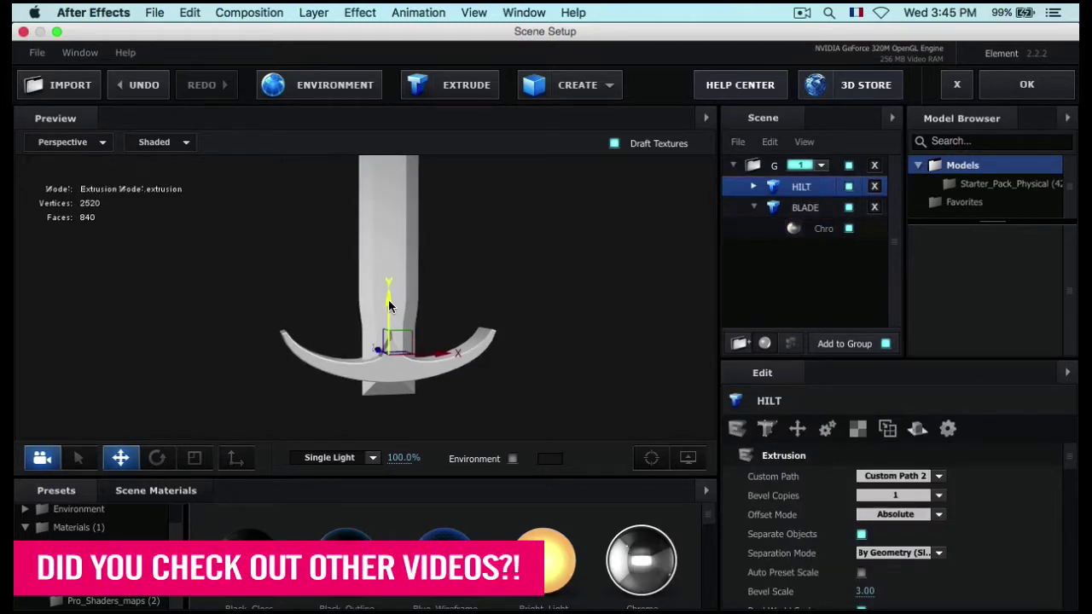
left_click_drag(389, 301, 388, 319)
left_click_drag(478, 322, 479, 311)
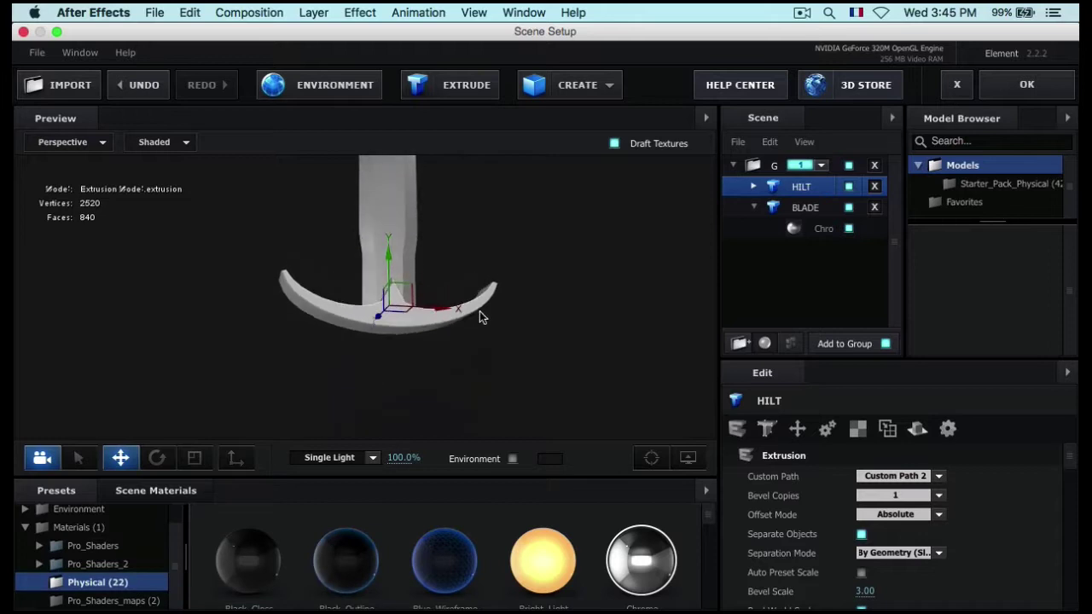
Step: Apply the Chrome preset from the Physical materials to the hilt and view it from another angle
scroll(480, 318, "up", 4)
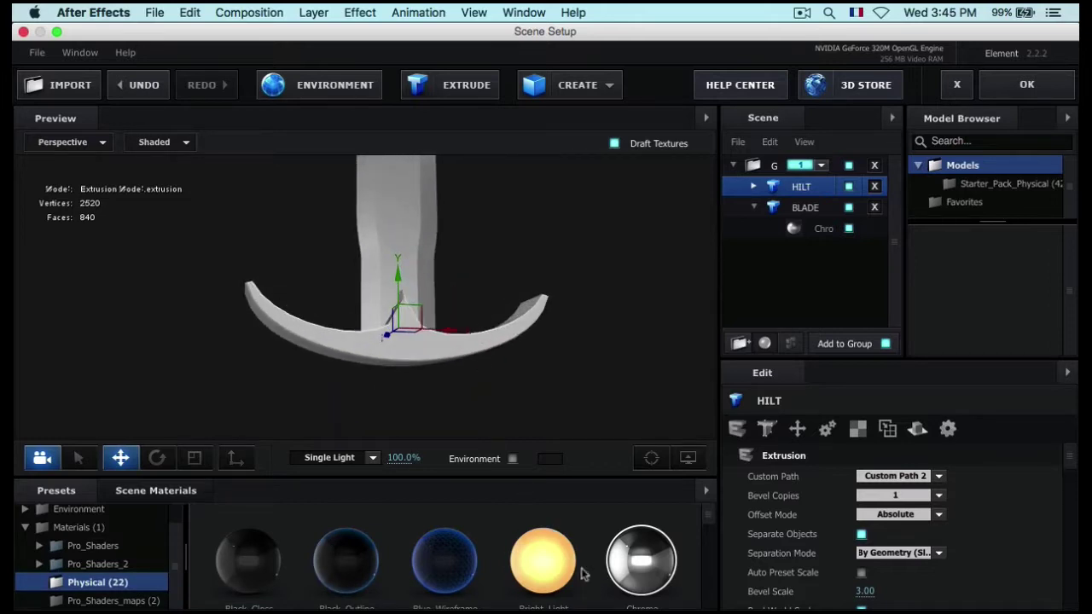
scroll(353, 577, "down", 2)
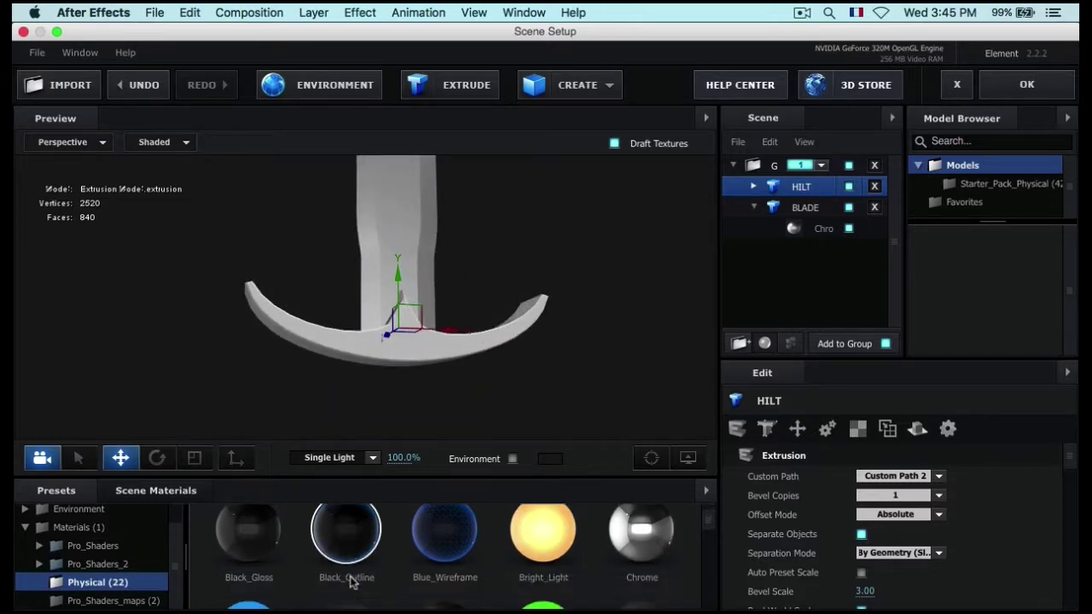
scroll(353, 580, "up", 2)
left_click_drag(645, 580, 424, 364)
left_click_drag(541, 387, 540, 346)
left_click_drag(603, 395, 595, 331)
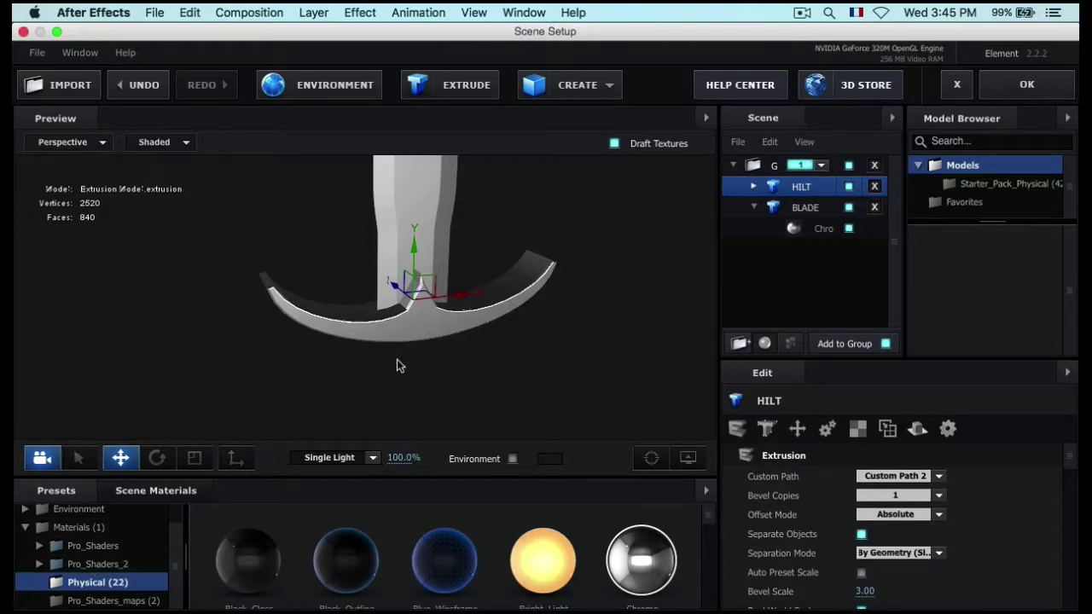
Step: Browse the Pro_Shaders_2 material folders for a hilt material and return to the Physical presets
left_click(102, 564)
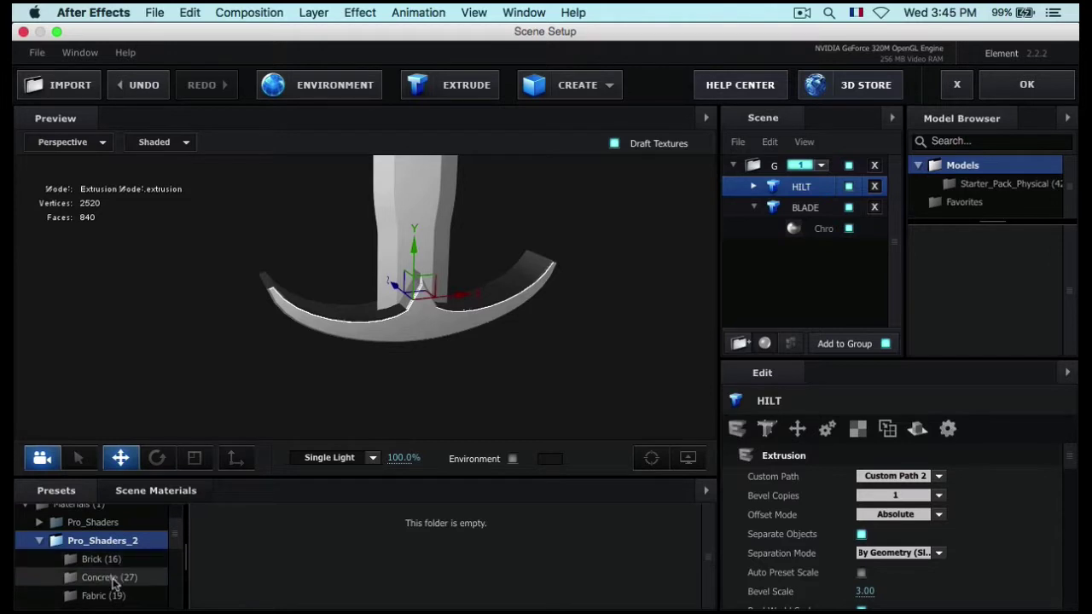
scroll(111, 582, "down", 3)
scroll(86, 586, "up", 5)
left_click(38, 587)
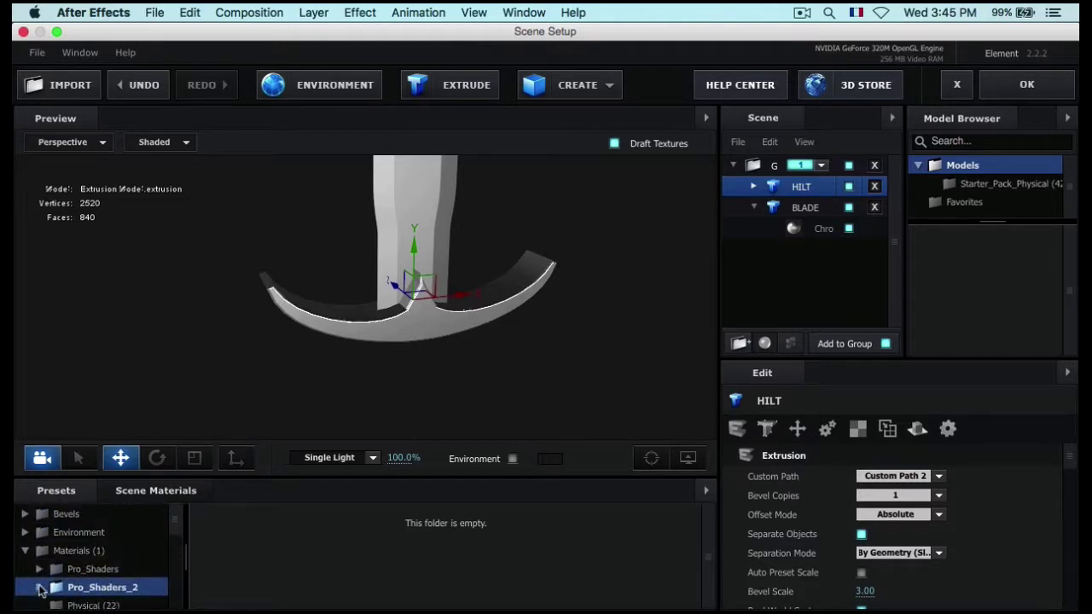
scroll(122, 565, "down", 1)
left_click(131, 583)
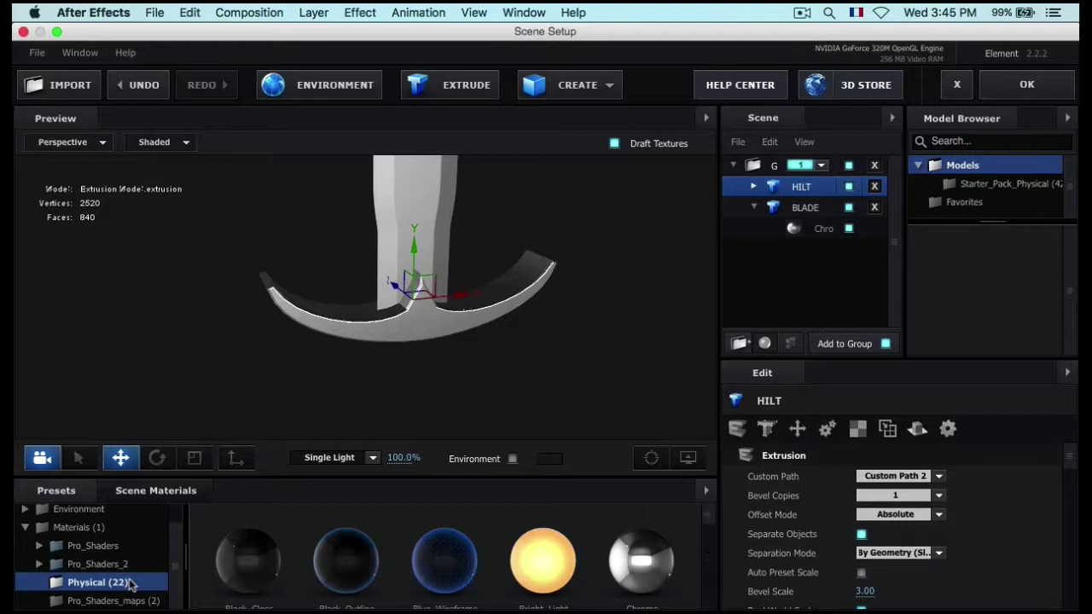
left_click_drag(452, 341, 483, 341)
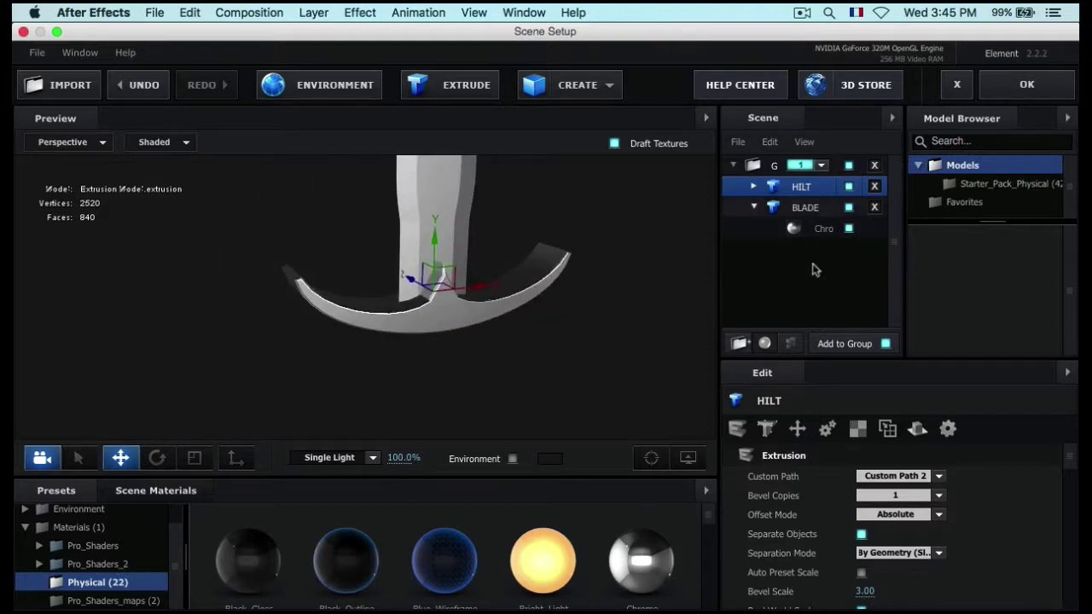
Step: Set the hilt's Path Resolution to Ultra and its Spike Filter to 0
left_click(772, 429)
left_click(870, 470)
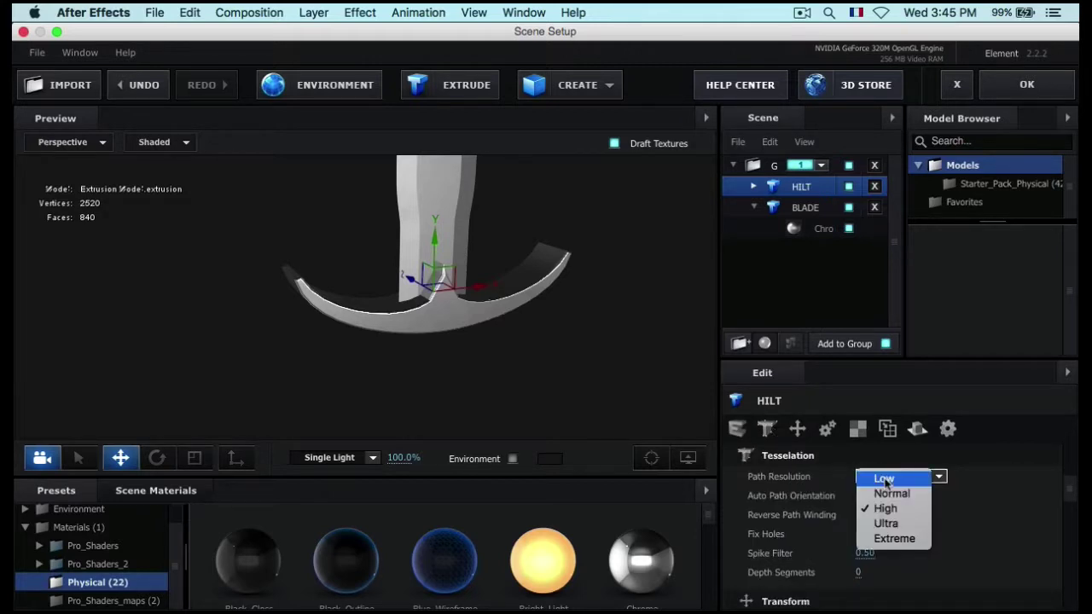
left_click(901, 522)
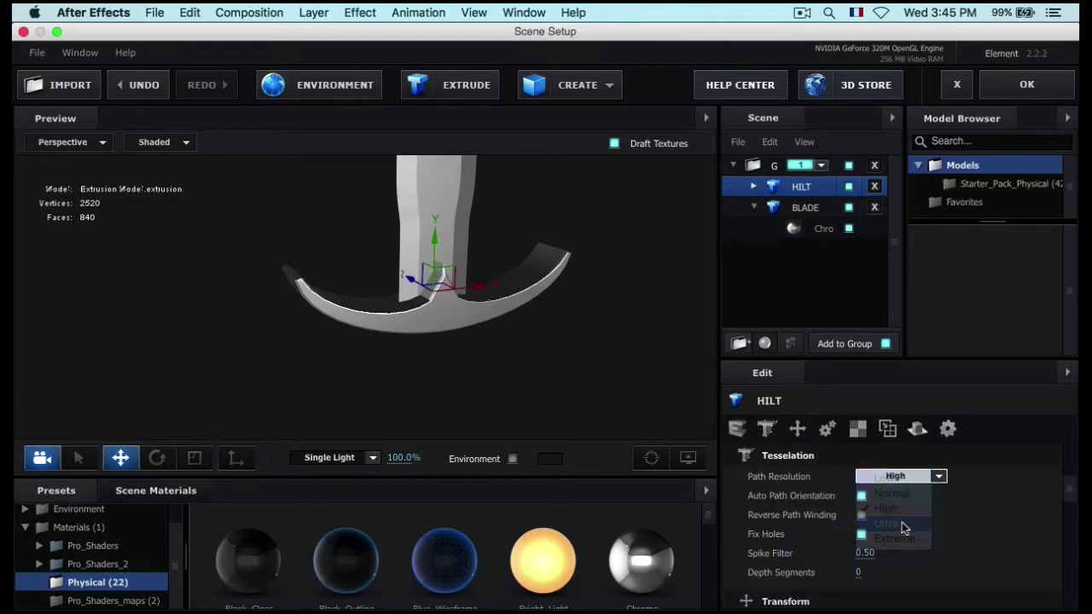
left_click(866, 552)
left_click(943, 551)
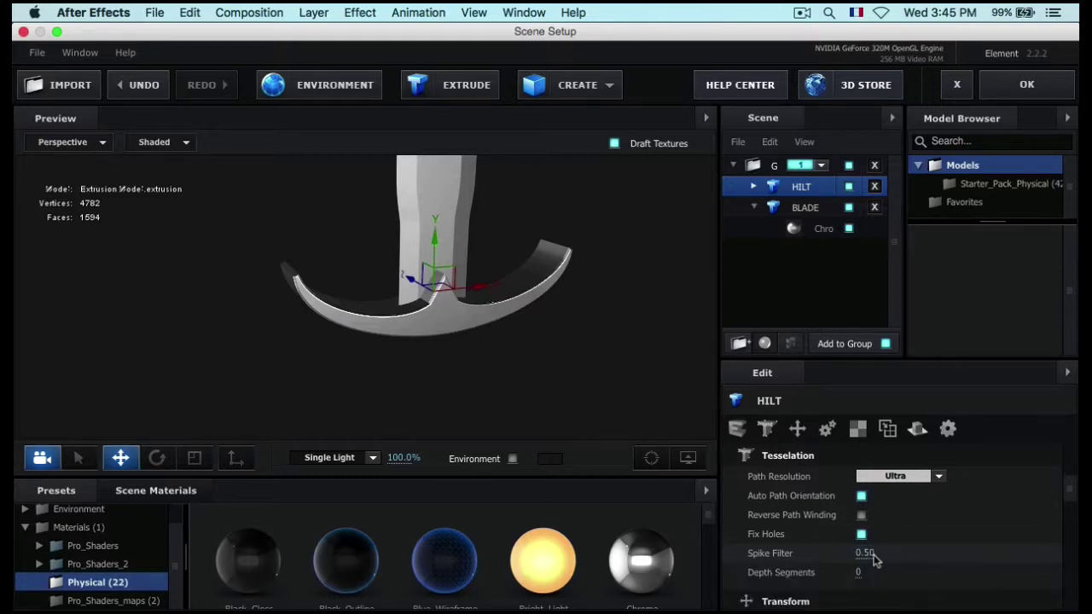
left_click_drag(826, 559, 792, 561)
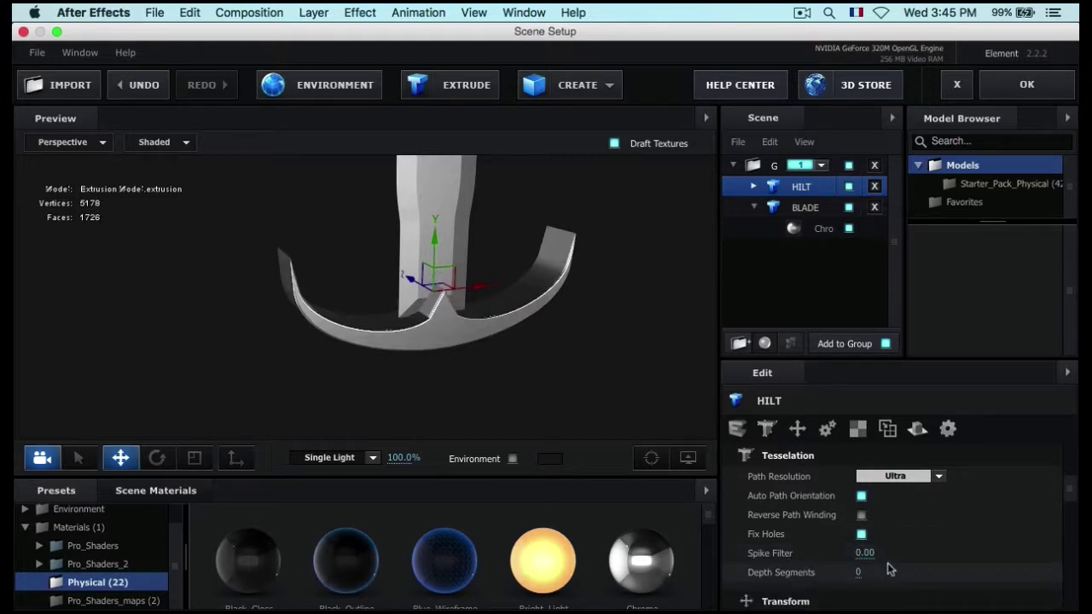
Step: Inspect the hilt's edges up close and move the hilt up along the Y axis against the blade's base
left_click_drag(600, 361, 563, 240)
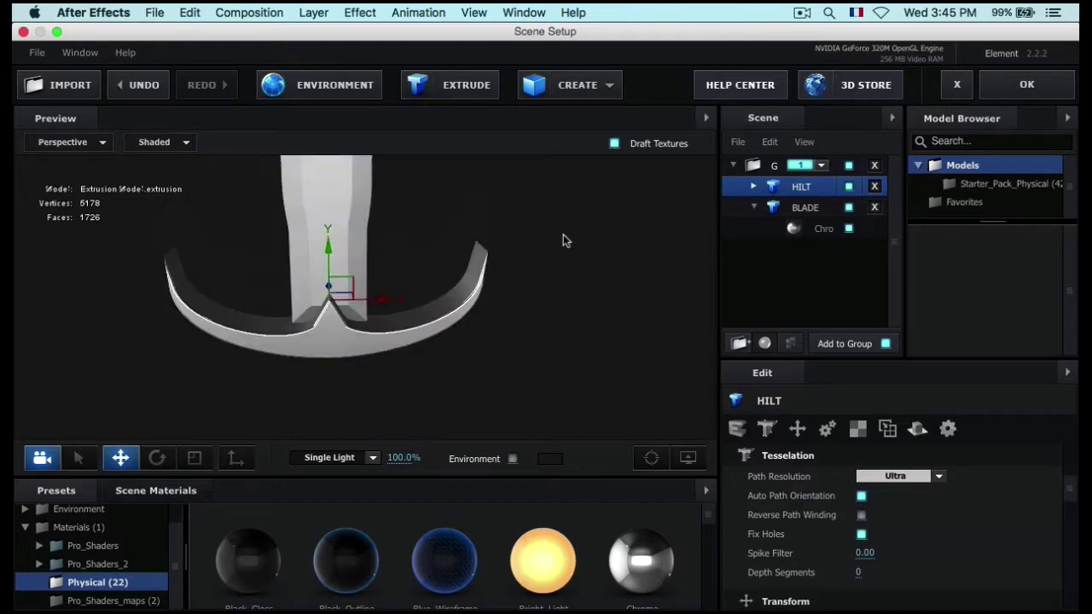
scroll(563, 240, "up", 10)
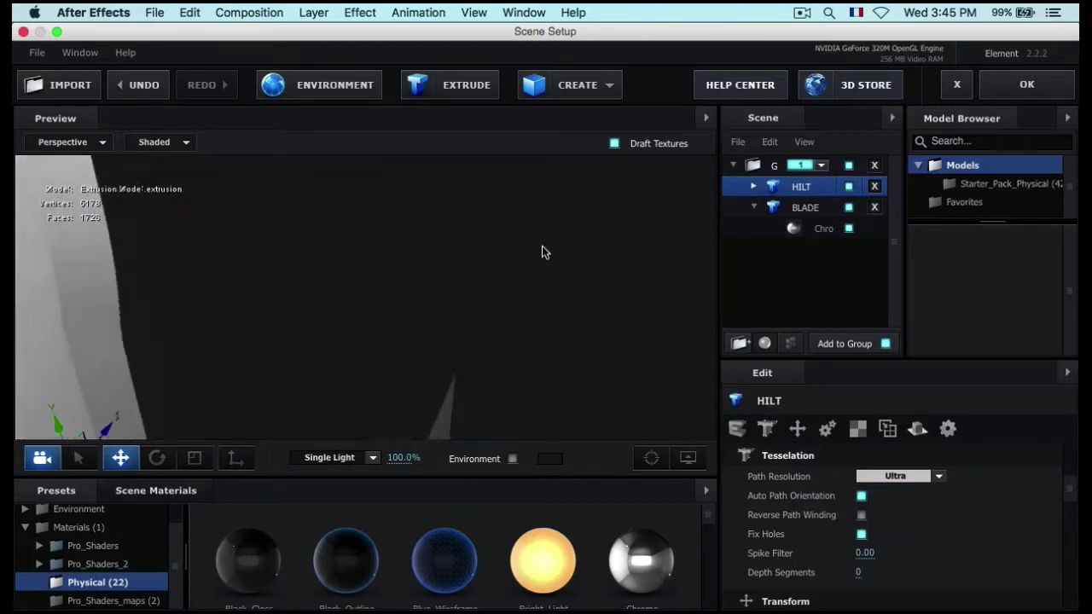
scroll(546, 245, "down", 8)
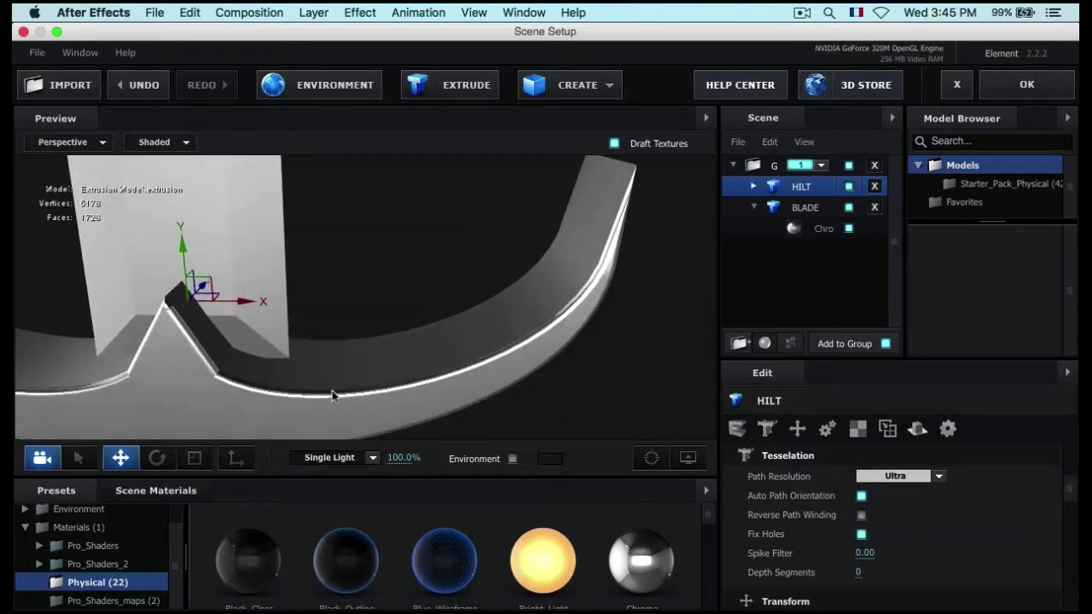
left_click_drag(333, 391, 372, 288)
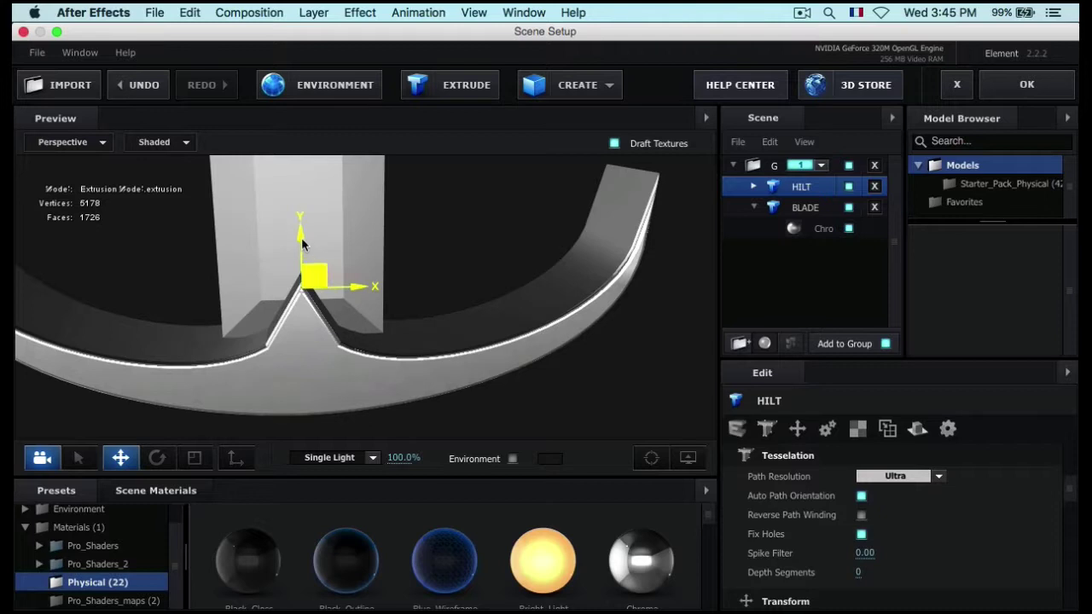
left_click_drag(304, 239, 298, 194)
left_click_drag(333, 384, 429, 382)
left_click_drag(475, 352, 544, 342)
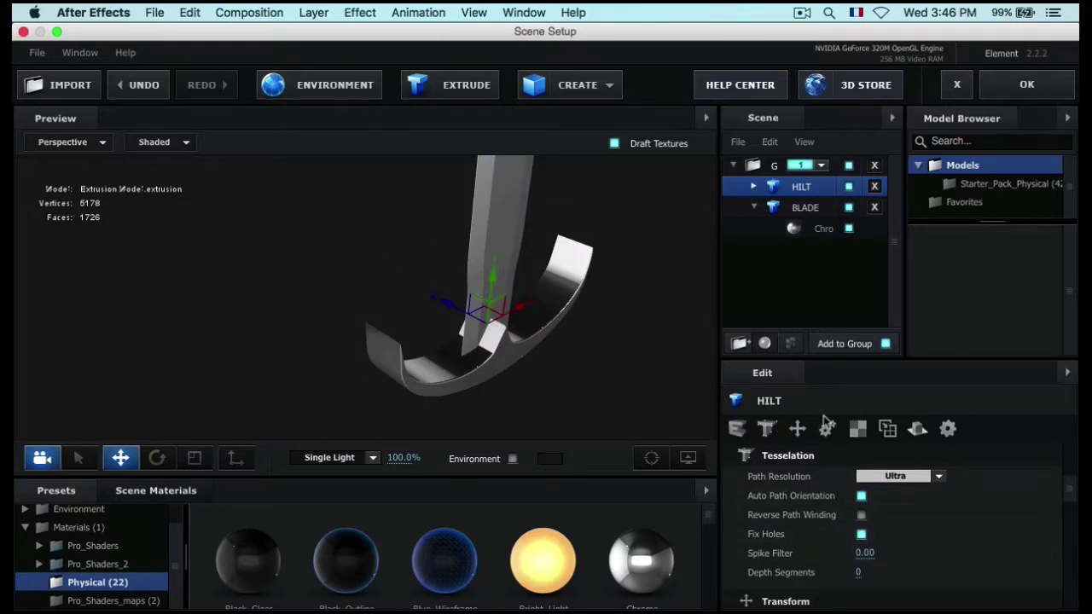
Step: Set the hilt's Bevel Scale to 1 and the Bevel Segments of its Chrome material to 32
left_click(737, 428)
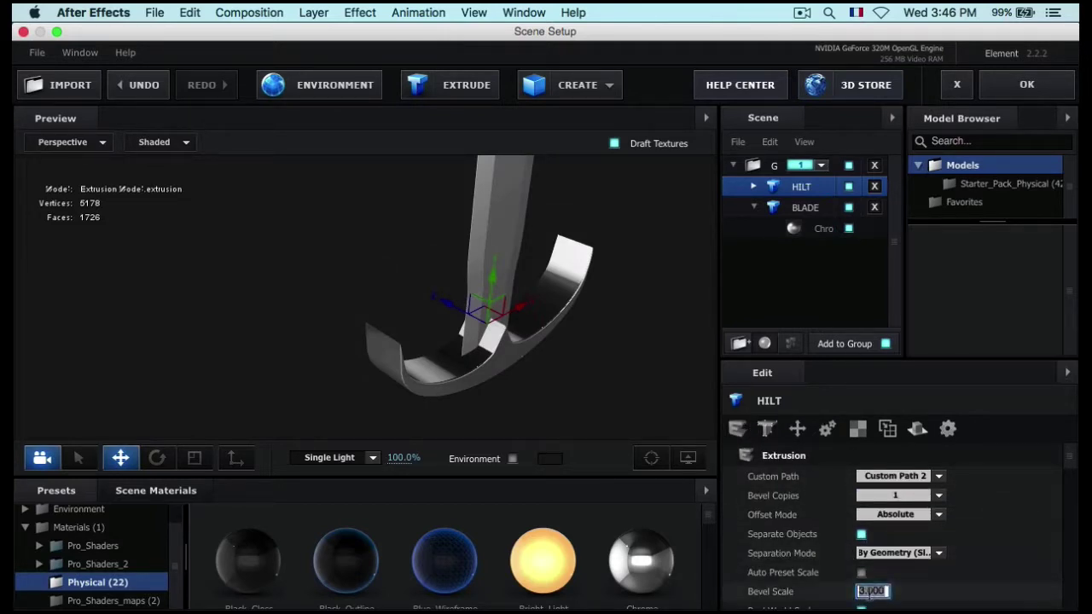
key("Return")
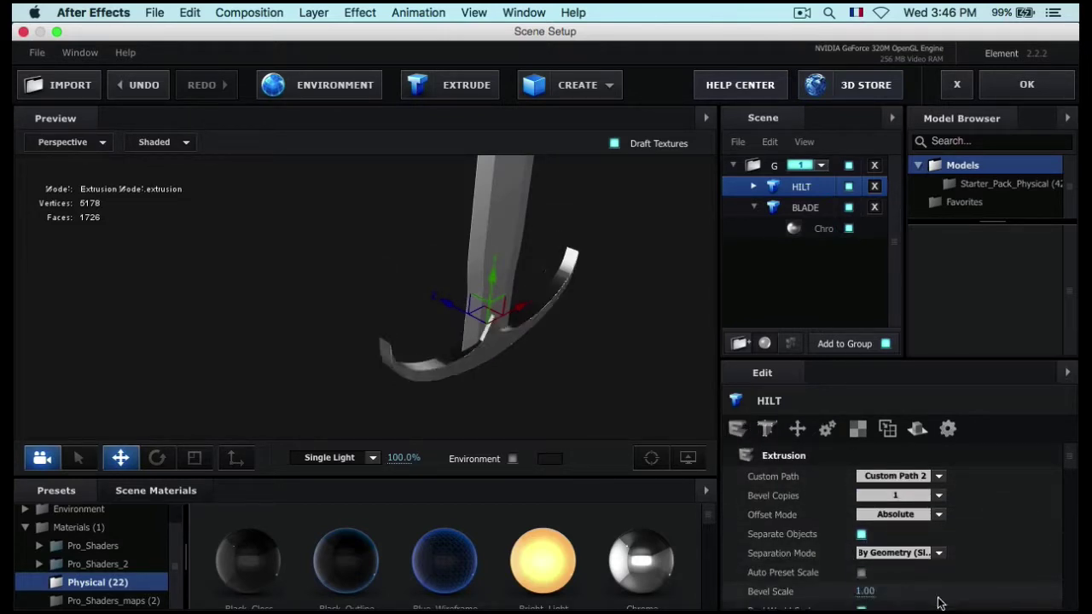
left_click(754, 187)
left_click(811, 209)
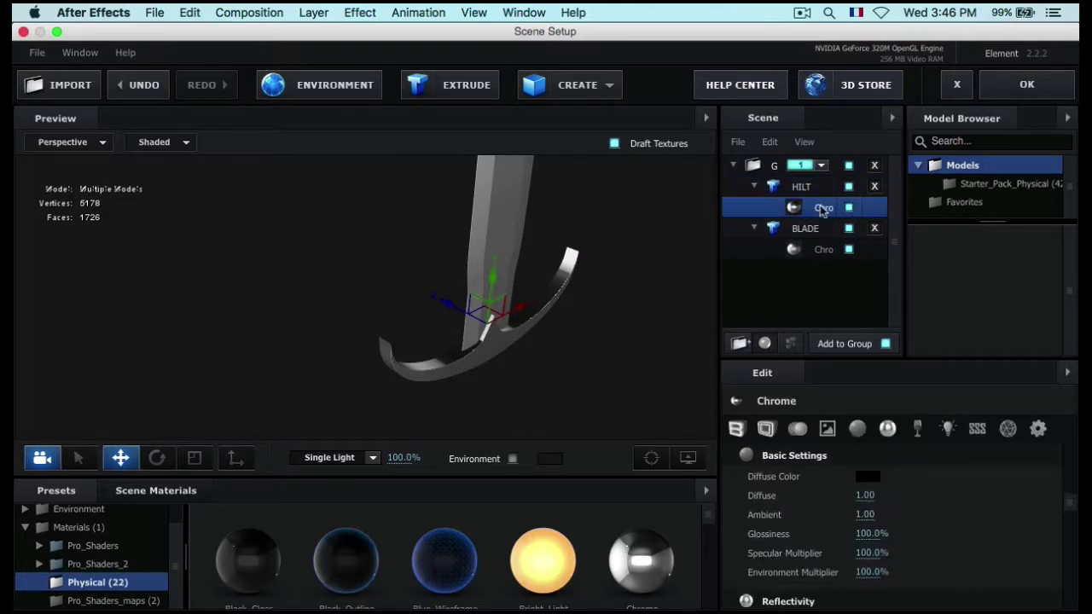
left_click(856, 430)
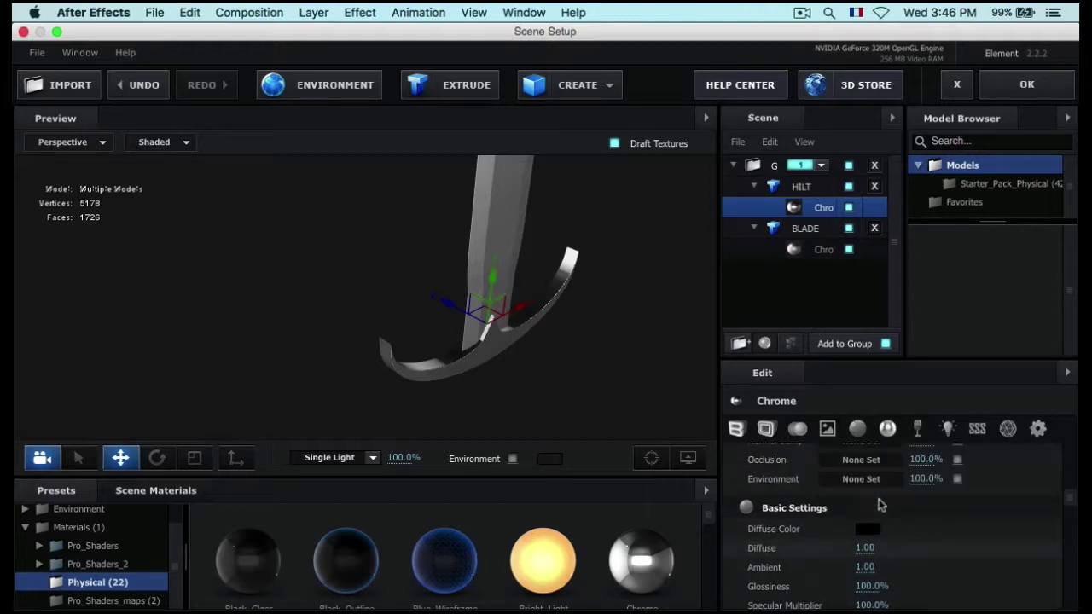
scroll(874, 504, "down", 2)
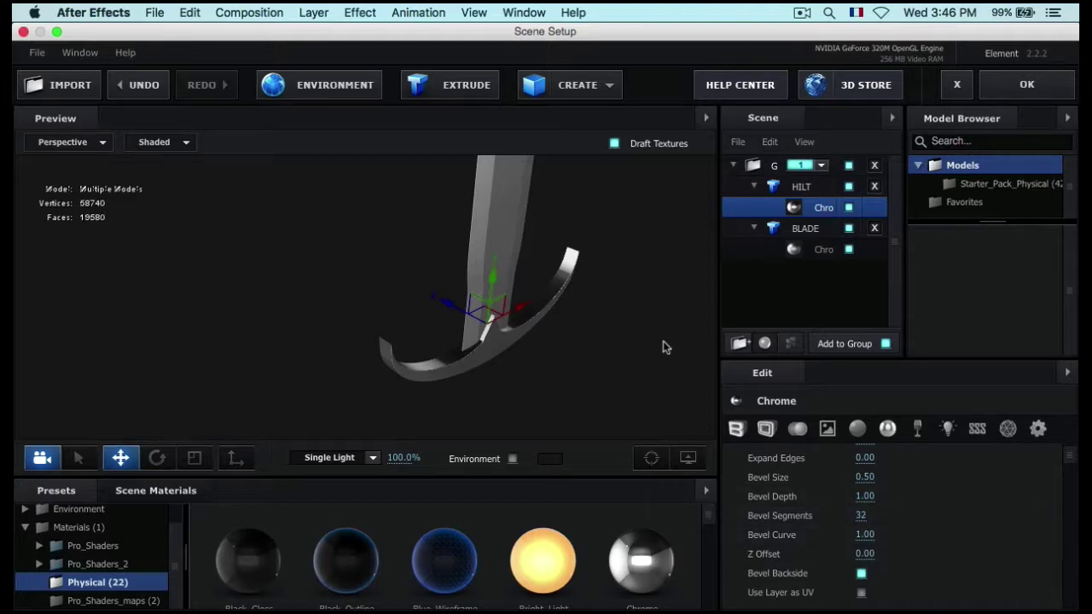
Step: Set the Bevel Size of the hilt's Chrome material to 1.47 and its Bevel Depth to 1.07, and check the edges
scroll(664, 341, "up", 5)
mouse_move(664, 342)
left_mouse_down()
mouse_move(627, 343)
mouse_move(627, 363)
left_mouse_up()
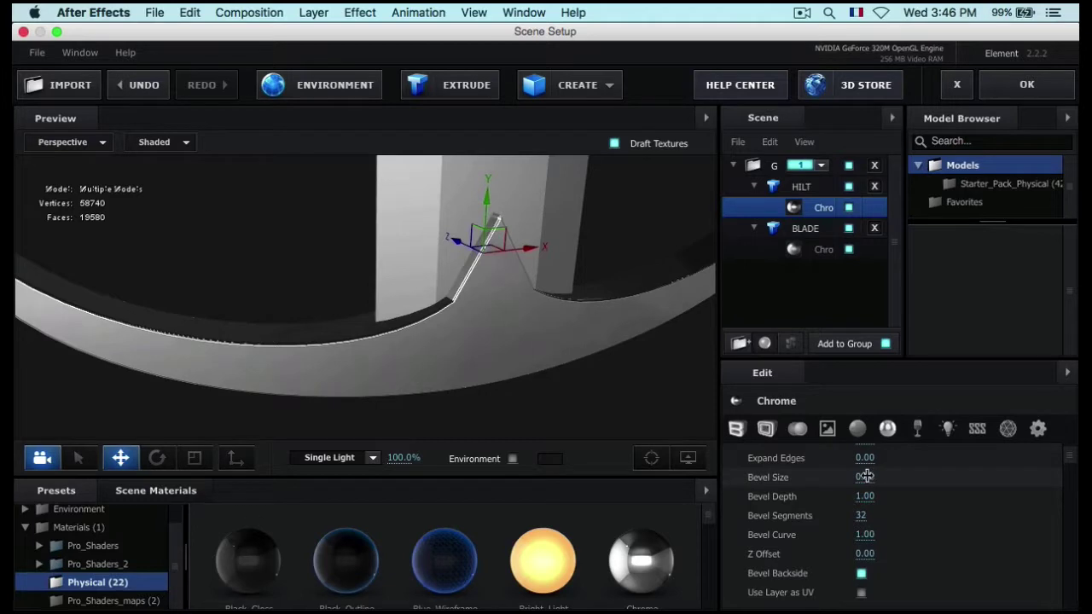
left_click_drag(865, 477, 939, 472)
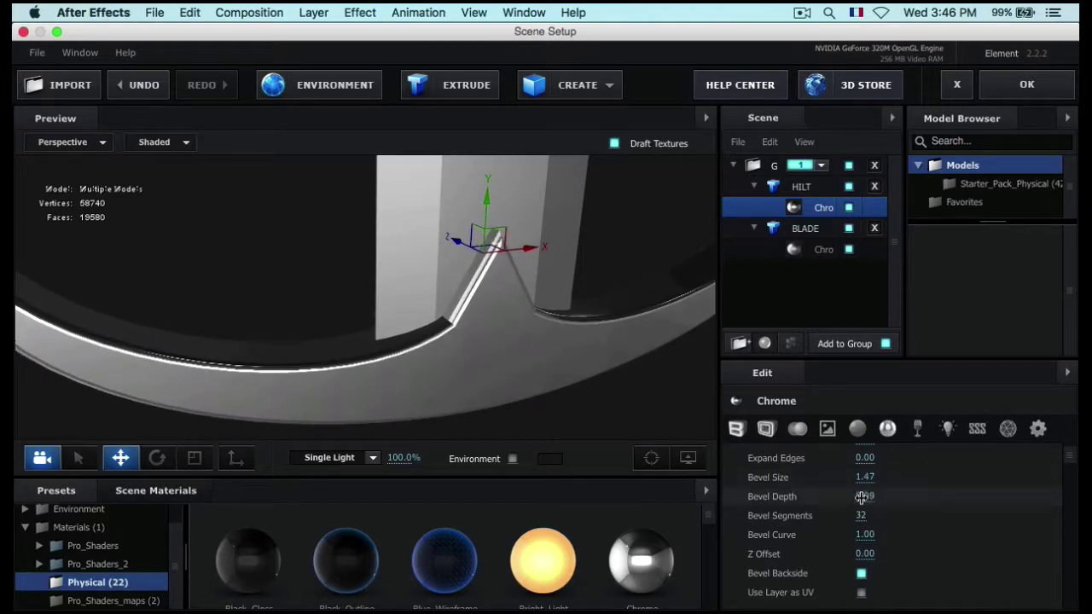
mouse_move(862, 497)
left_mouse_down()
mouse_move(819, 499)
mouse_move(876, 502)
left_mouse_up()
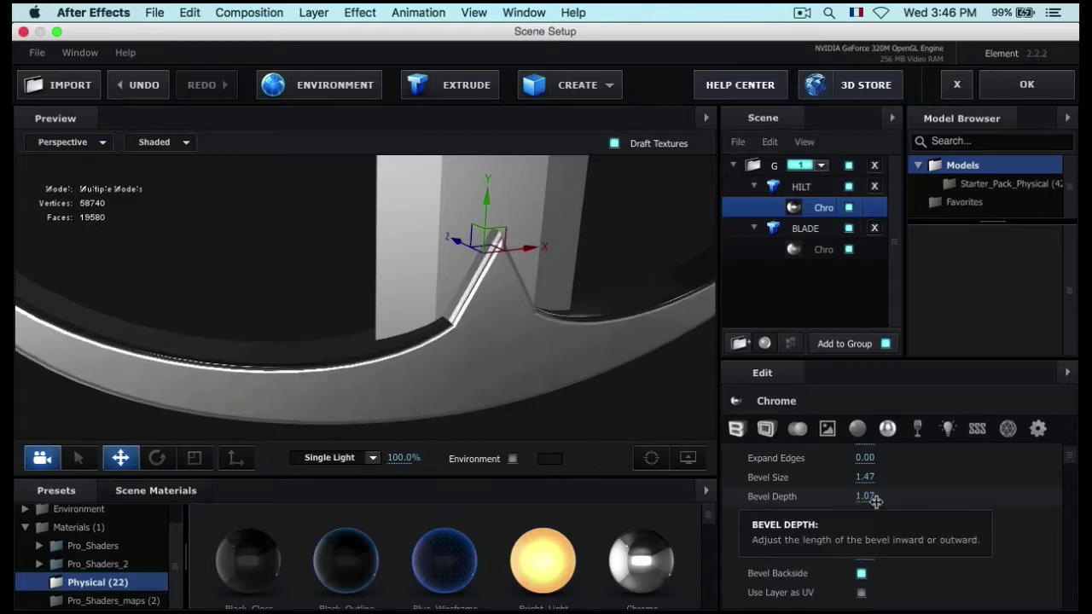
left_click_drag(419, 308, 588, 331)
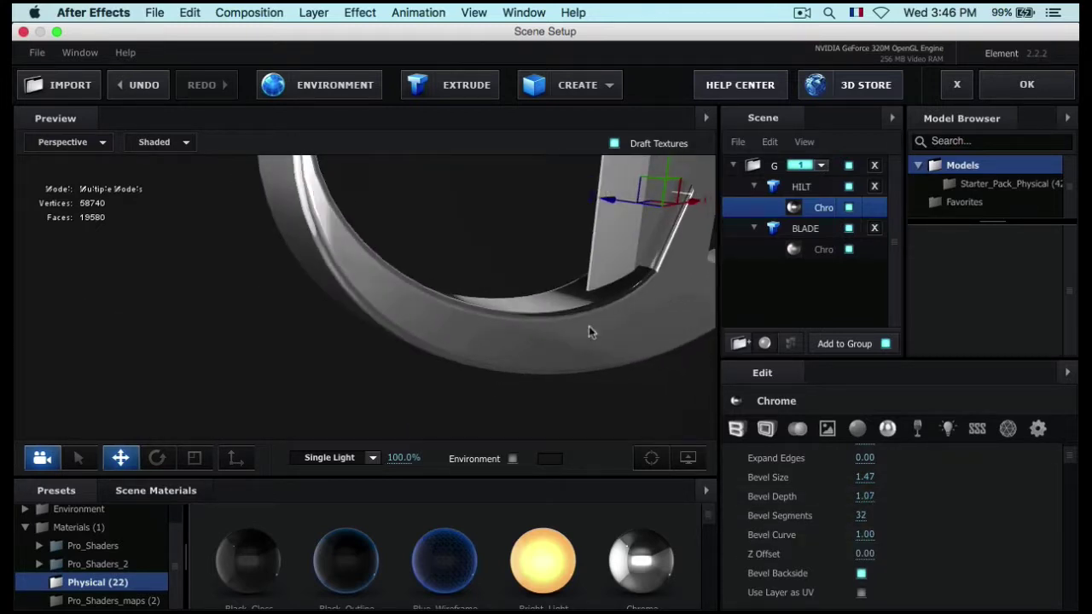
left_click_drag(642, 283, 614, 290)
Step: Try a different Expand Edges value on the hilt's Chrome bevel and undo the change
scroll(902, 497, "up", 2)
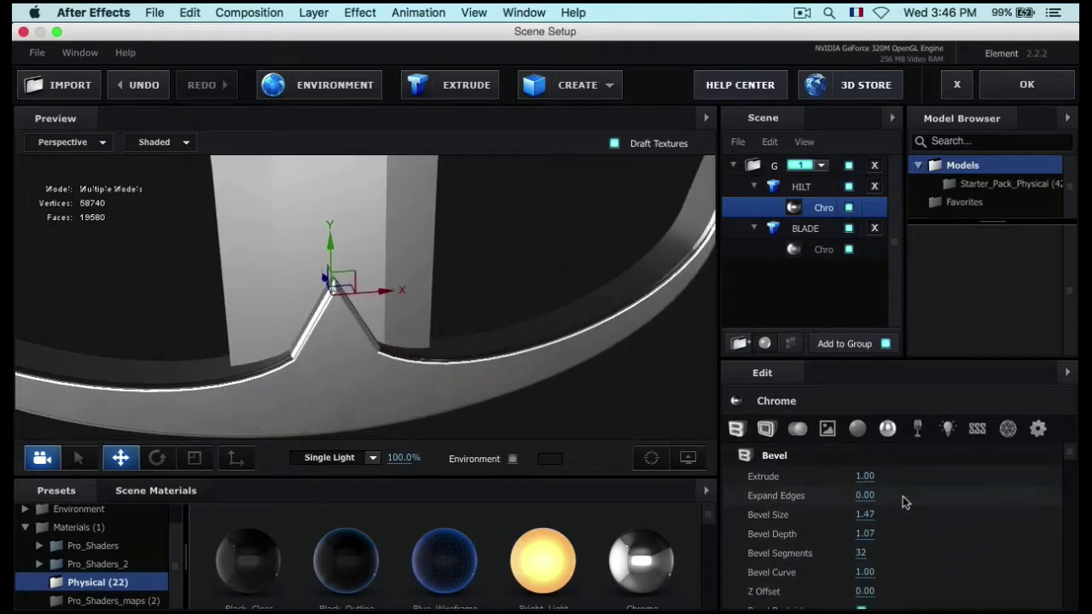
mouse_move(855, 494)
left_mouse_down()
mouse_move(825, 495)
mouse_move(866, 499)
left_mouse_up()
key("super+z")
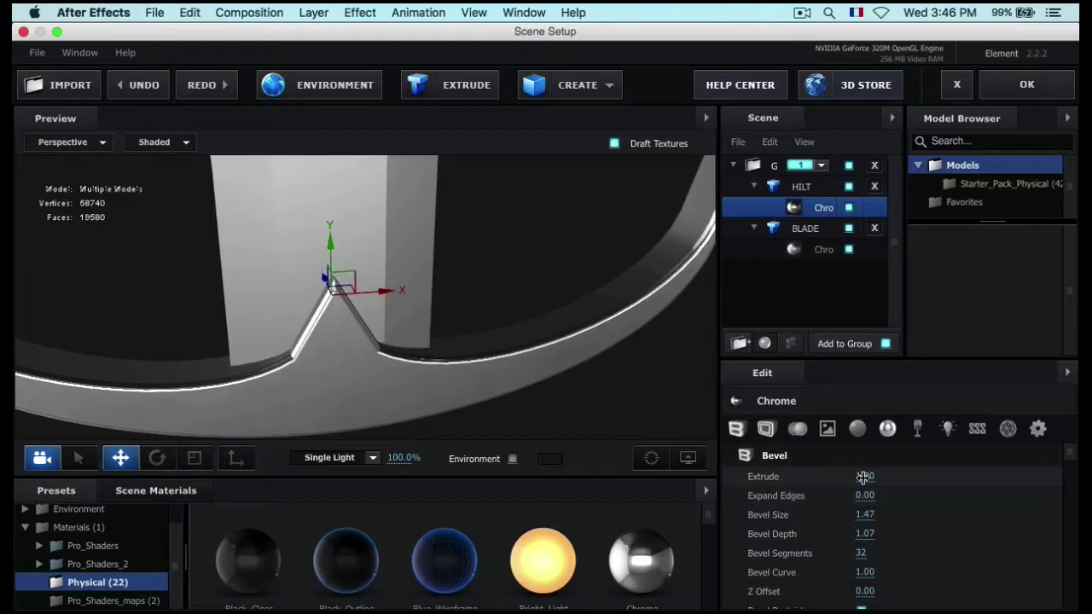
Step: Set the Extrude value of the hilt's Chrome bevel to 0.87 and check the hilt's thickness against the blade
left_click_drag(863, 477, 854, 483)
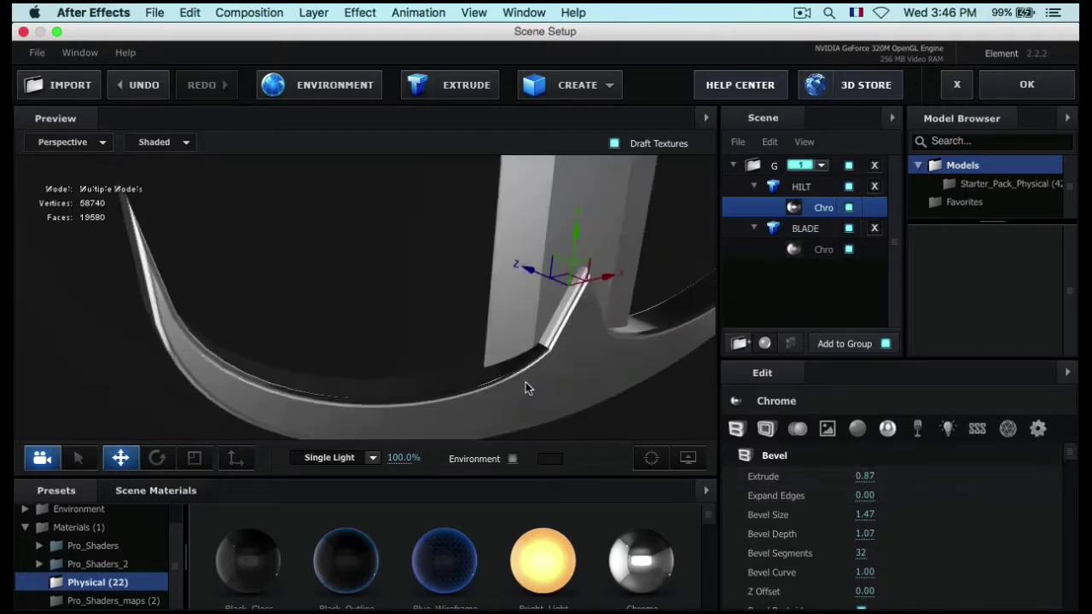
scroll(525, 382, "down", 5)
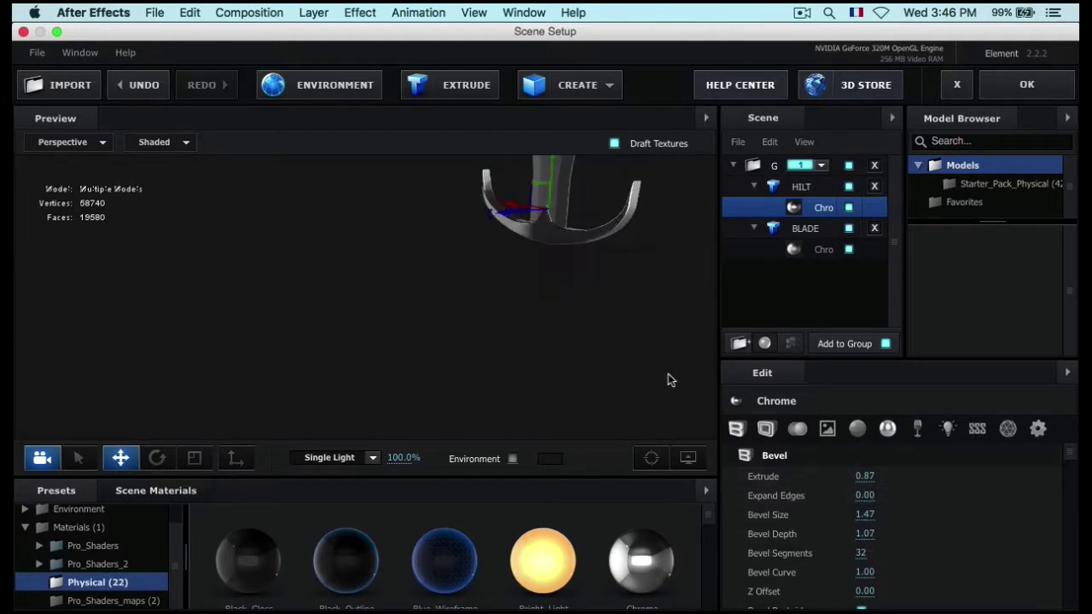
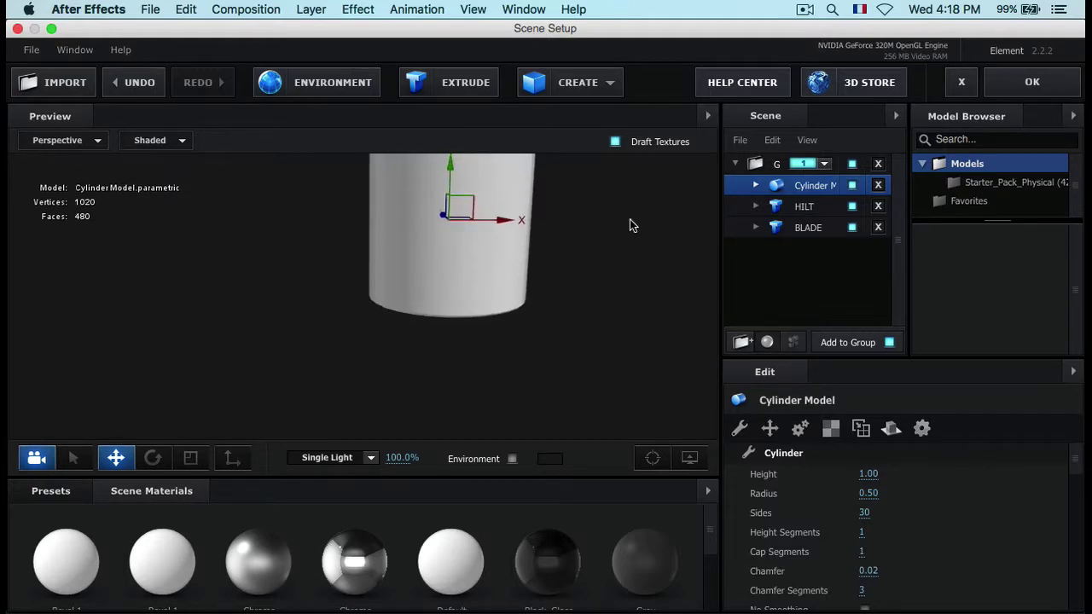
Step: Set the cylinder's Radius to 0.05 and its Height to 0.37
left_click(866, 494)
type(".05")
key("Return")
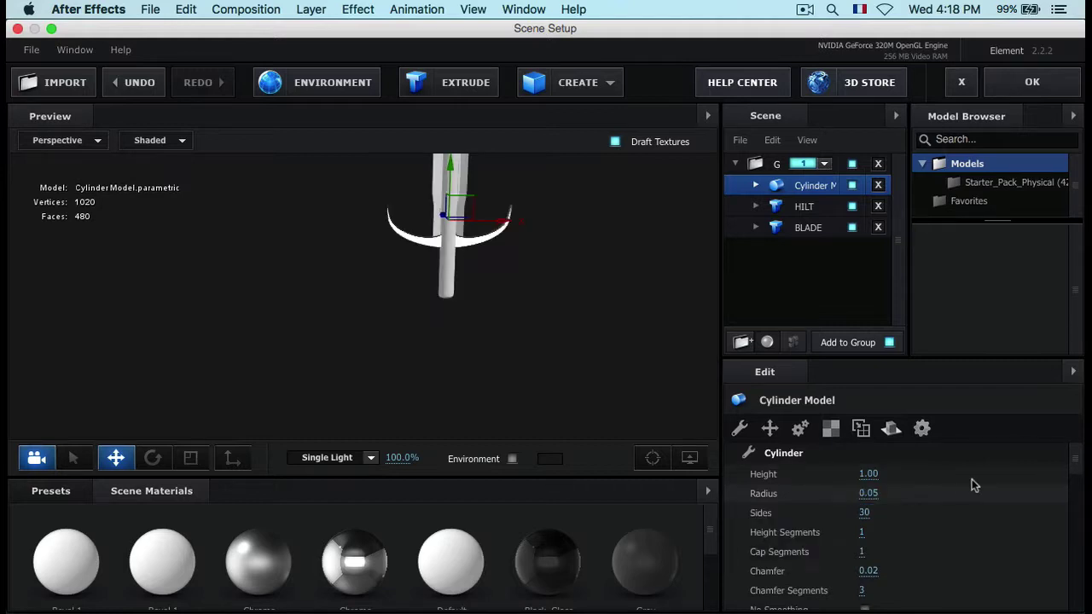
left_click(872, 476)
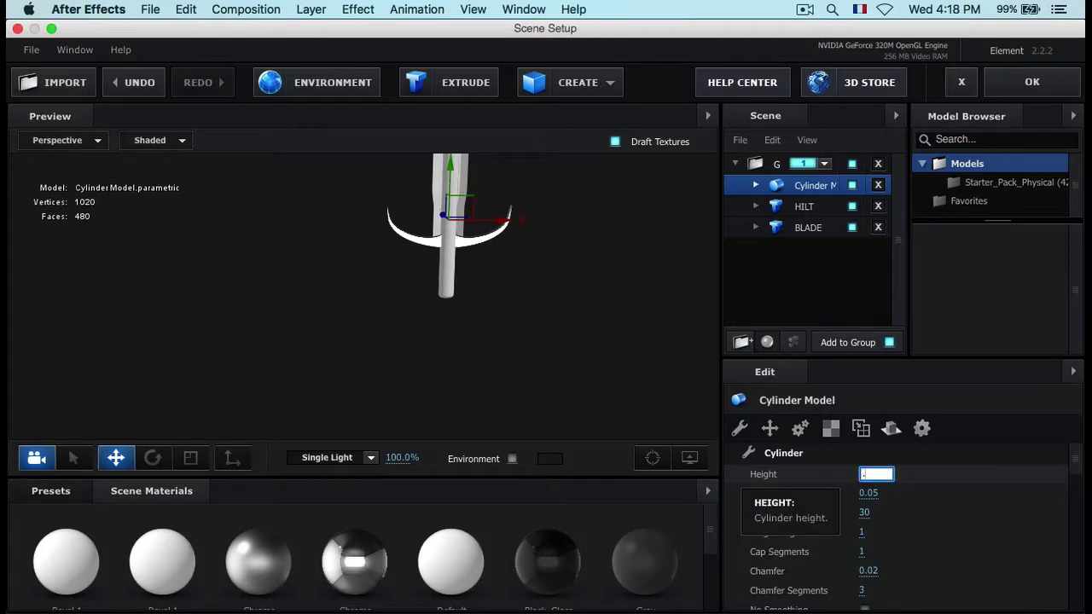
key("Return")
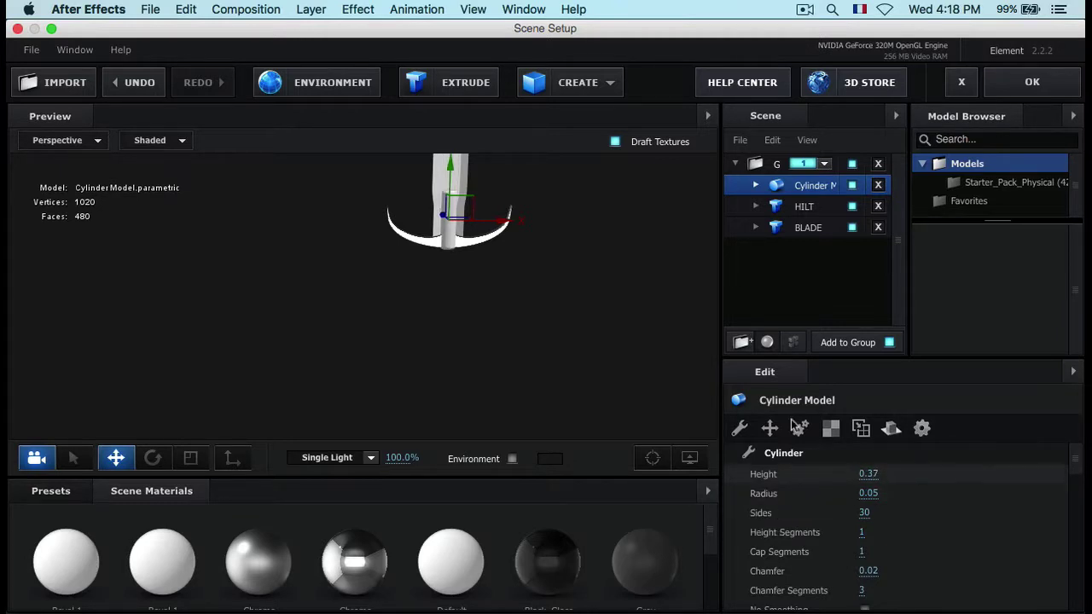
Step: Move the cylinder down along the Y axis until its upper end meets the hilt's underside, and check the joint
left_click_drag(452, 173, 445, 223)
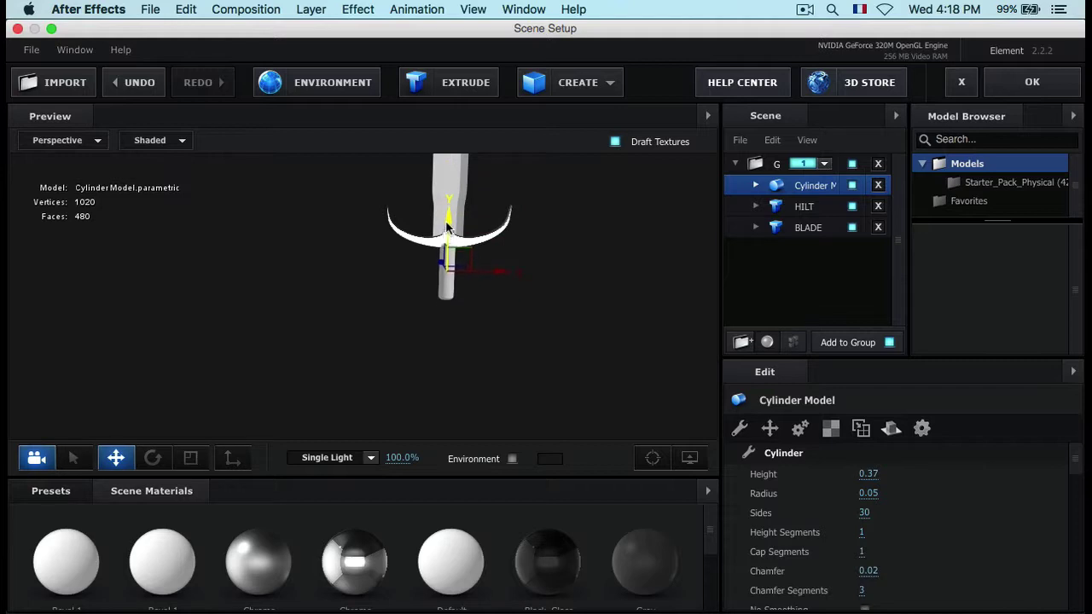
scroll(455, 248, "up", 5)
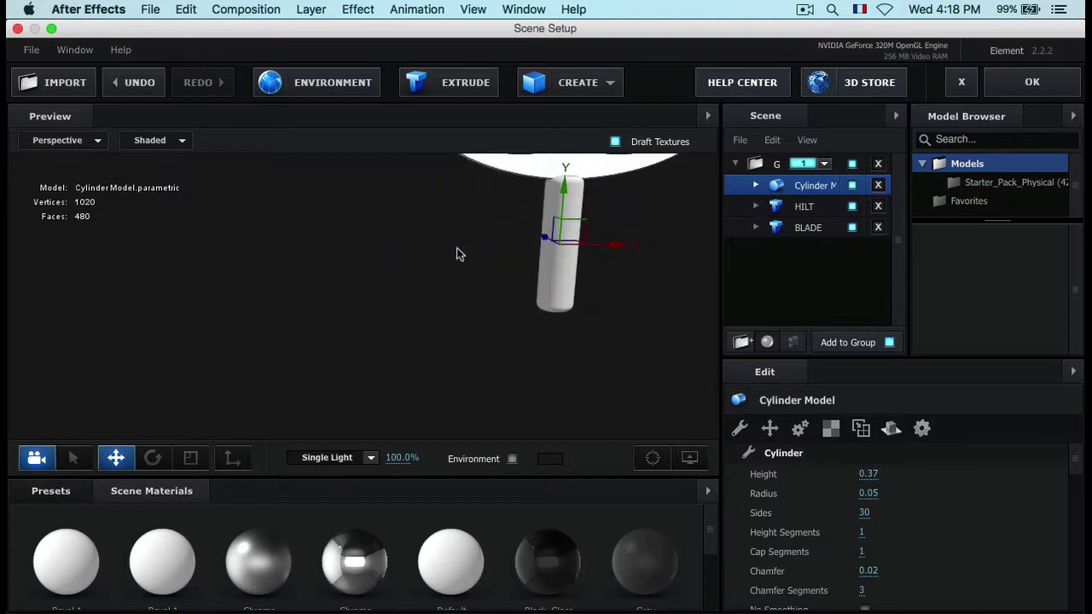
scroll(409, 318, "down", 3)
scroll(545, 275, "up", 3)
left_click_drag(530, 274, 500, 224)
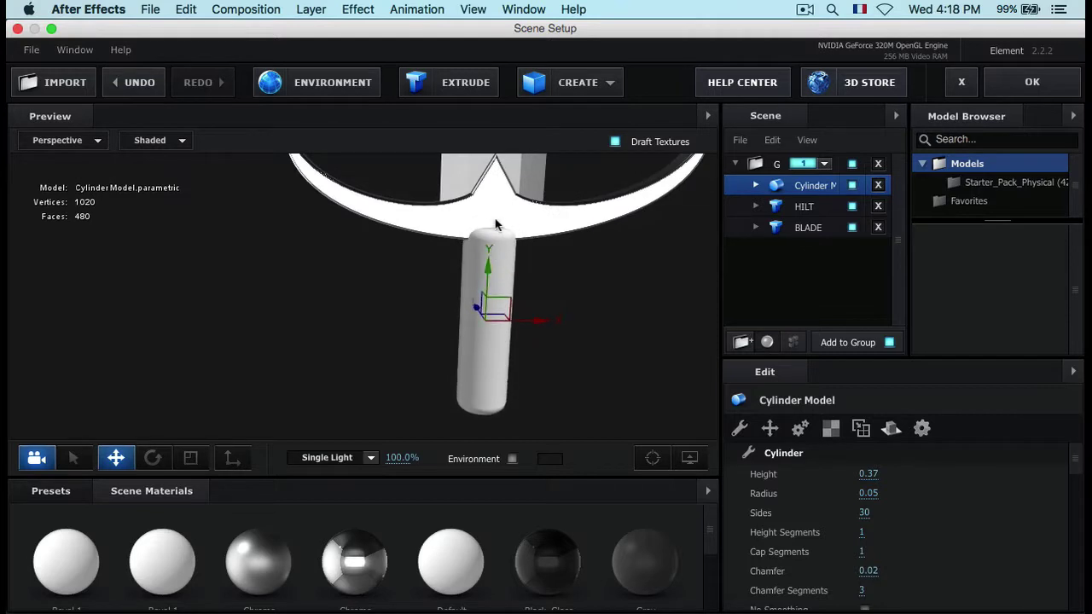
mouse_move(384, 302)
left_mouse_down()
mouse_move(433, 299)
mouse_move(375, 292)
left_mouse_up()
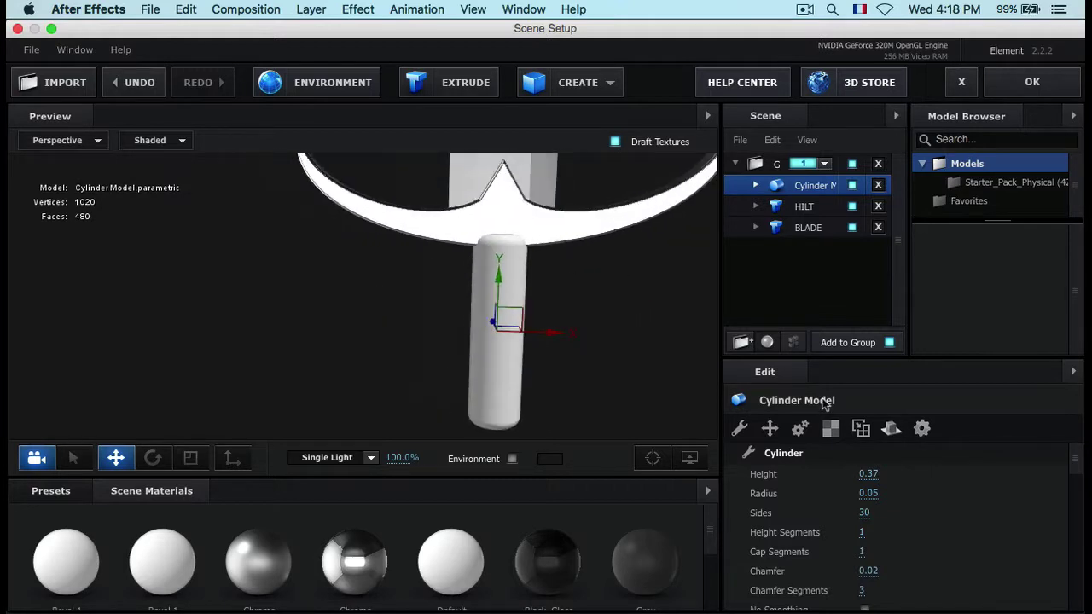
left_click_drag(866, 493, 867, 497)
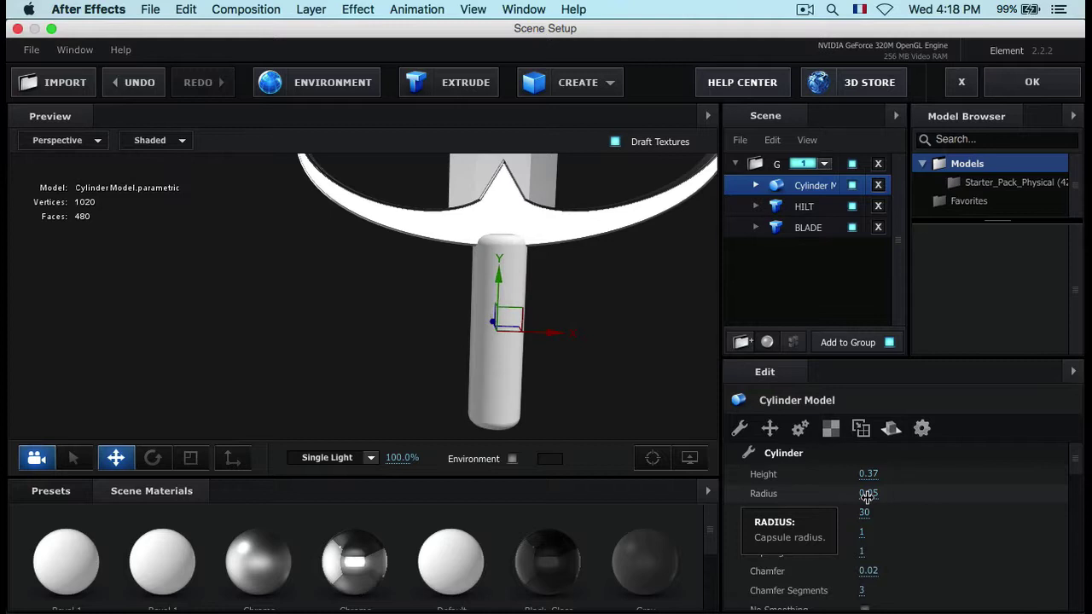
left_click_drag(488, 370, 480, 324)
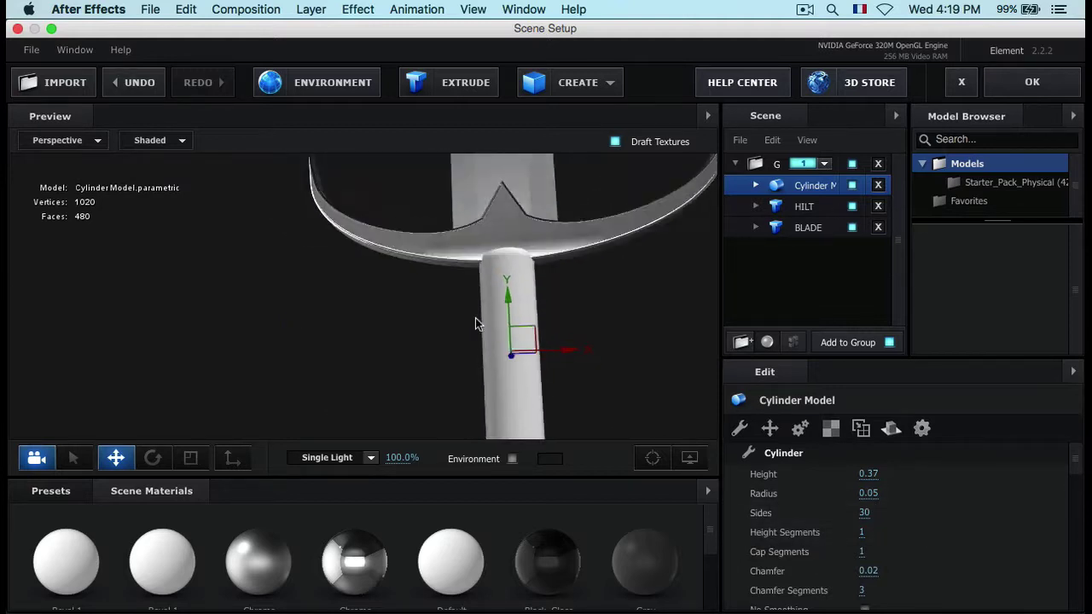
left_click_drag(678, 382, 667, 348)
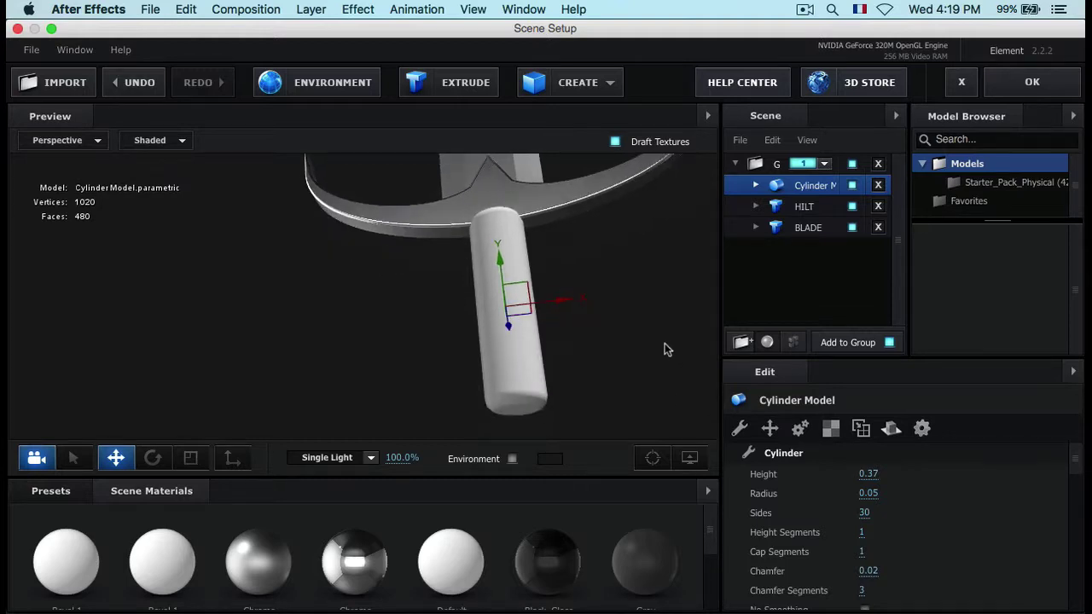
left_click_drag(418, 341, 417, 365)
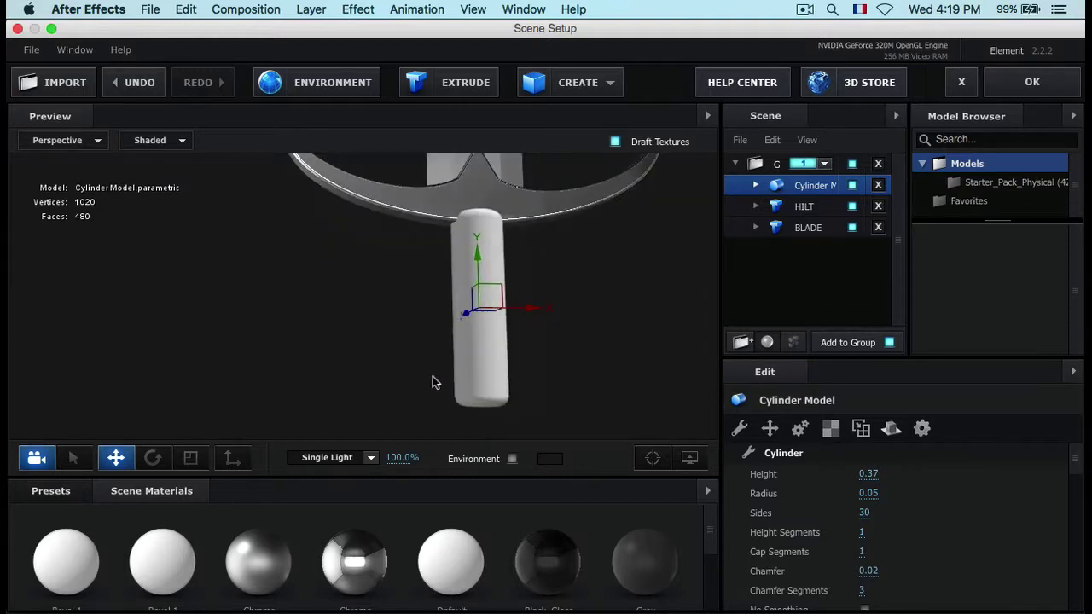
Step: Remove the unused materials from the scene
left_click(708, 490)
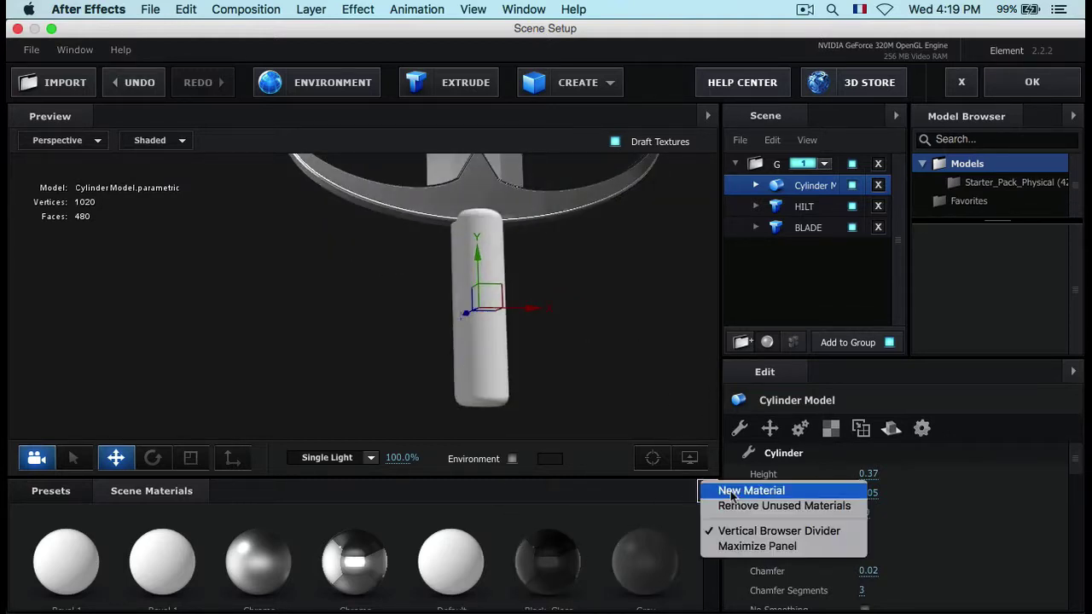
left_click(768, 506)
Step: Apply the Plastic_Matte material from the Physical presets to the cylinder and rename the cylinder Grip
left_click(67, 491)
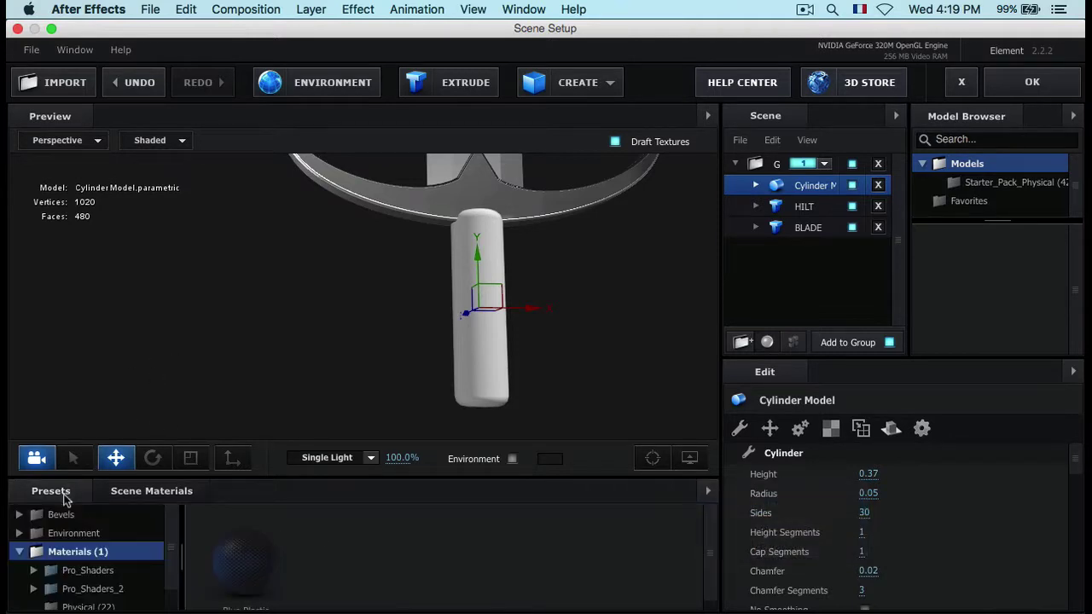
scroll(94, 597, "down", 1)
left_click(127, 584)
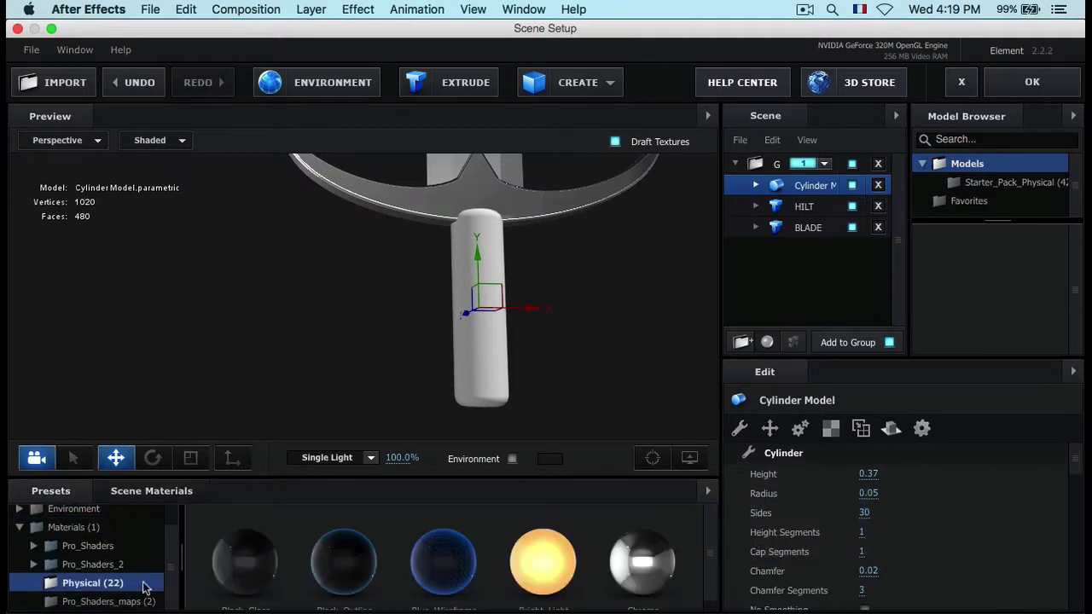
scroll(406, 560, "down", 5)
scroll(407, 560, "up", 5)
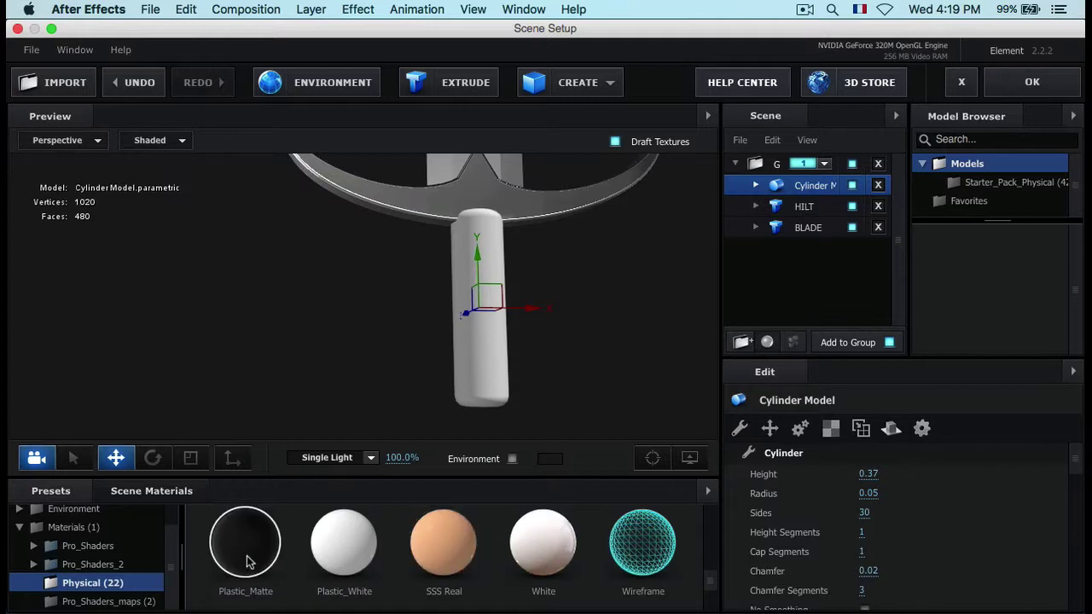
left_click_drag(242, 562, 501, 397)
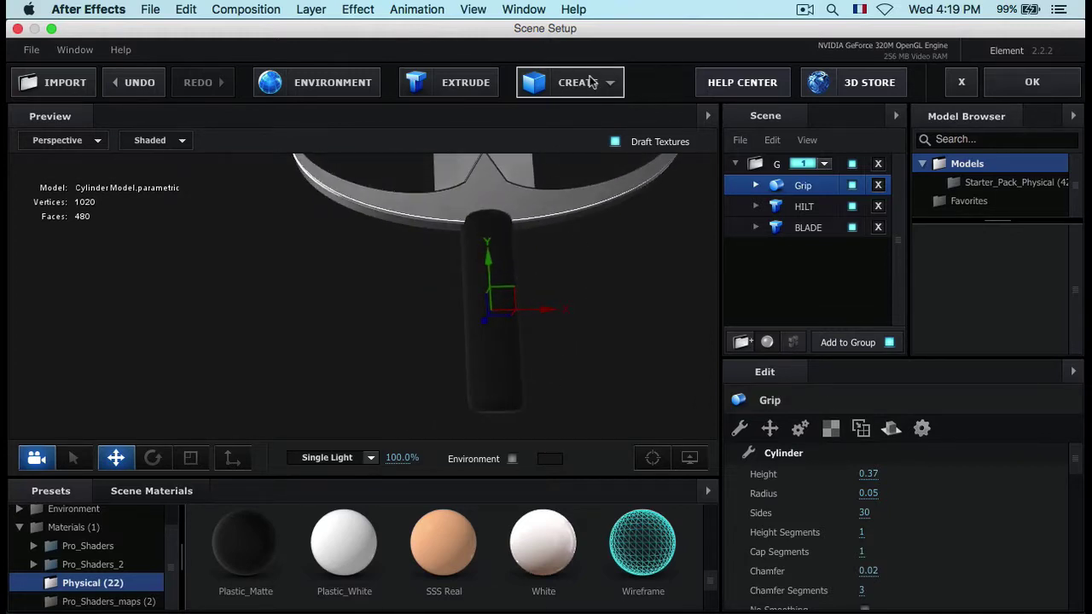
Step: Create a cone primitive and move it down along the Y axis below the hilt
left_click(585, 82)
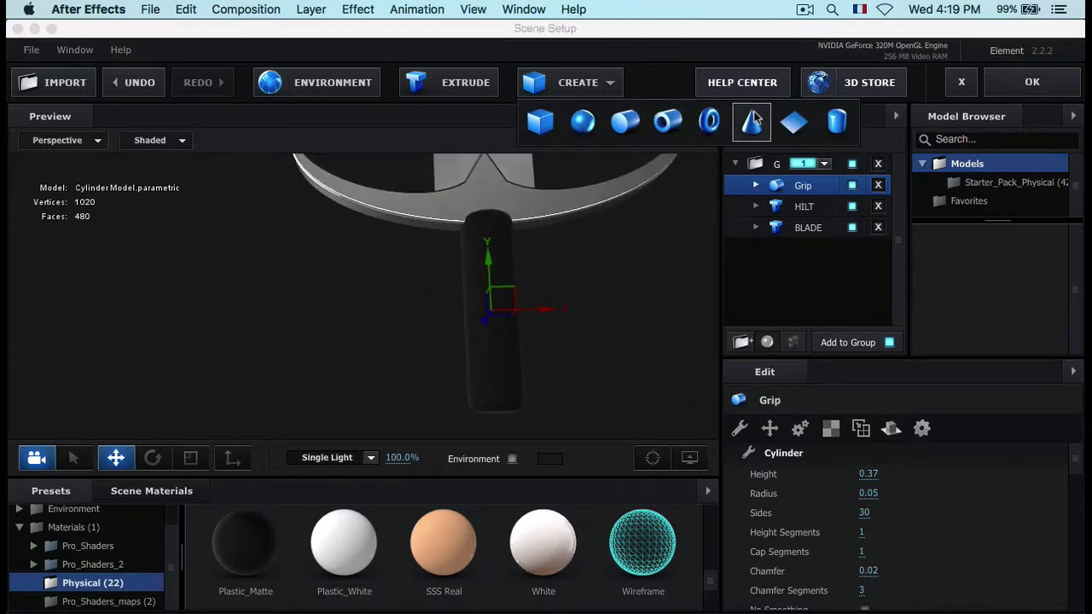
left_click(751, 120)
scroll(519, 251, "down", 3)
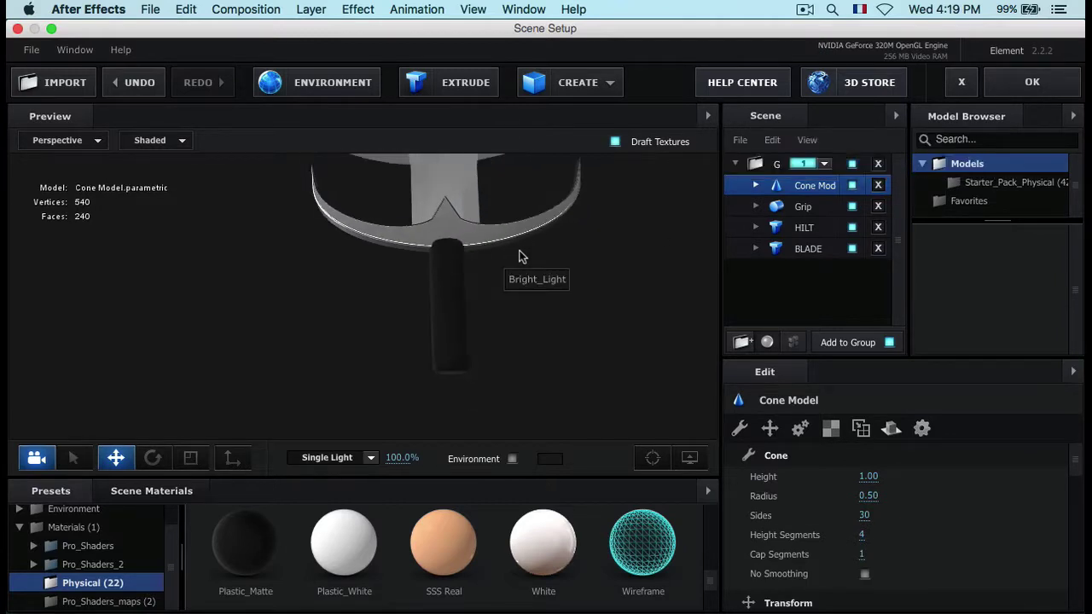
left_click_drag(520, 235, 558, 427)
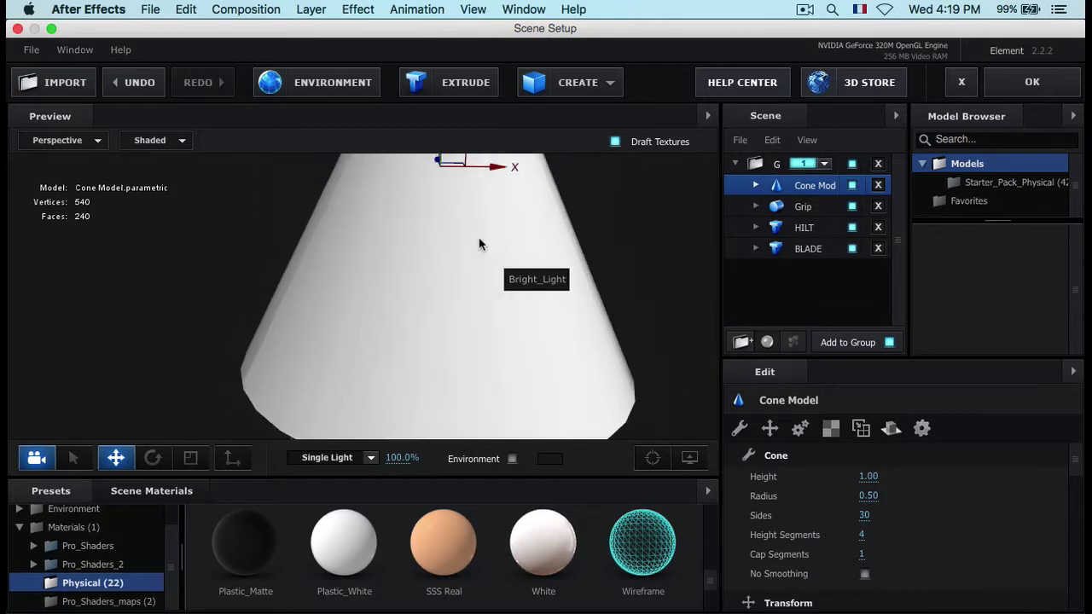
left_click_drag(420, 169, 425, 461)
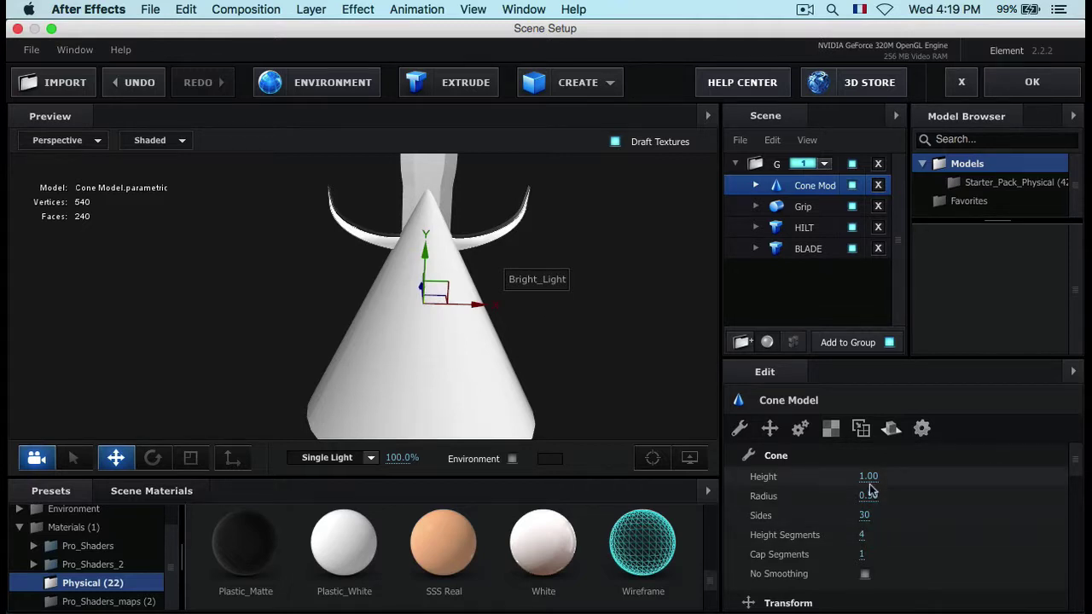
Step: Set the cone's Height to 0.10 and its Radius to 0.05
left_click_drag(866, 474, 792, 477)
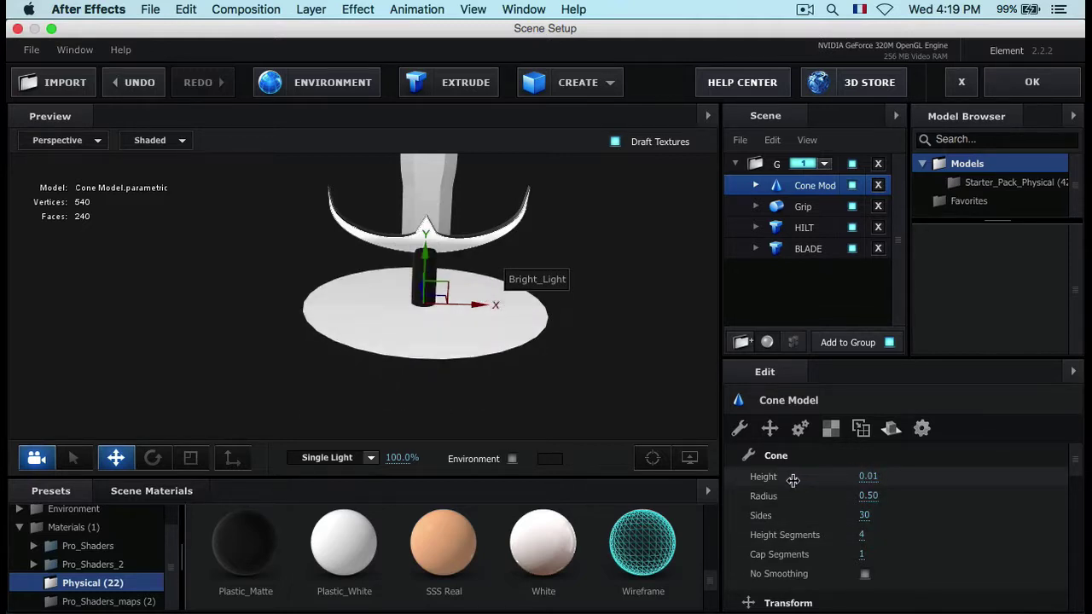
left_click_drag(865, 493, 832, 505)
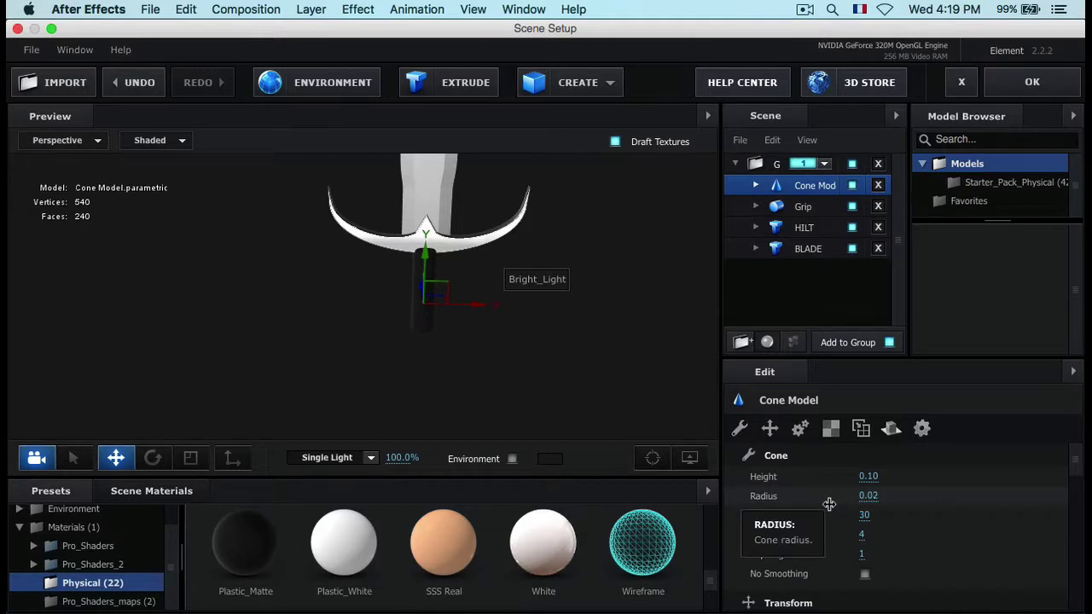
left_click(868, 496)
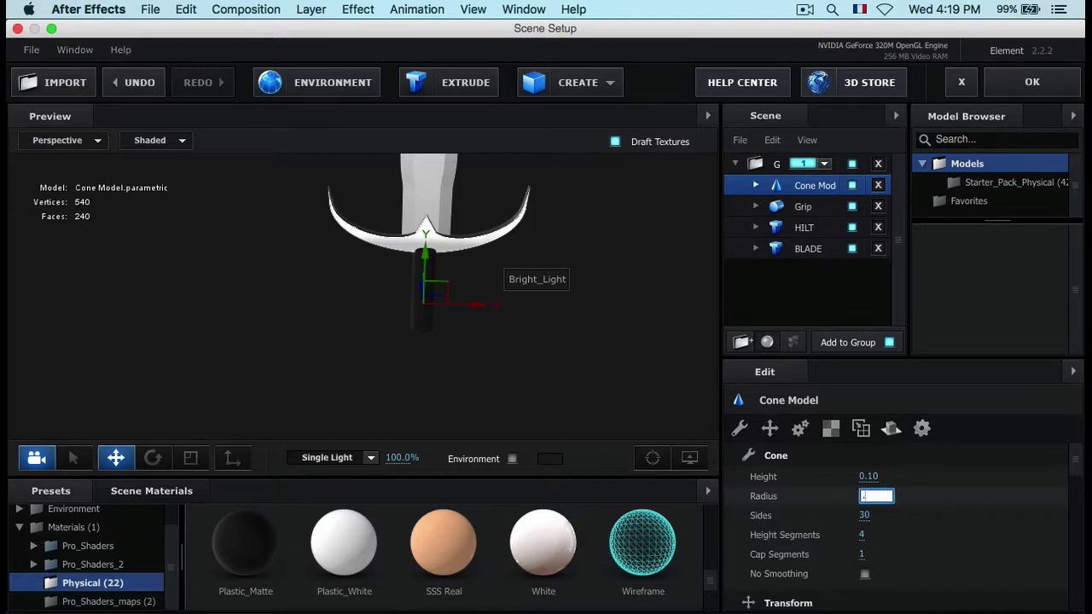
key("Return")
Step: Move the cone down to the grip's lower end and rotate it upside down so its tip points downward
left_click_drag(425, 254, 426, 286)
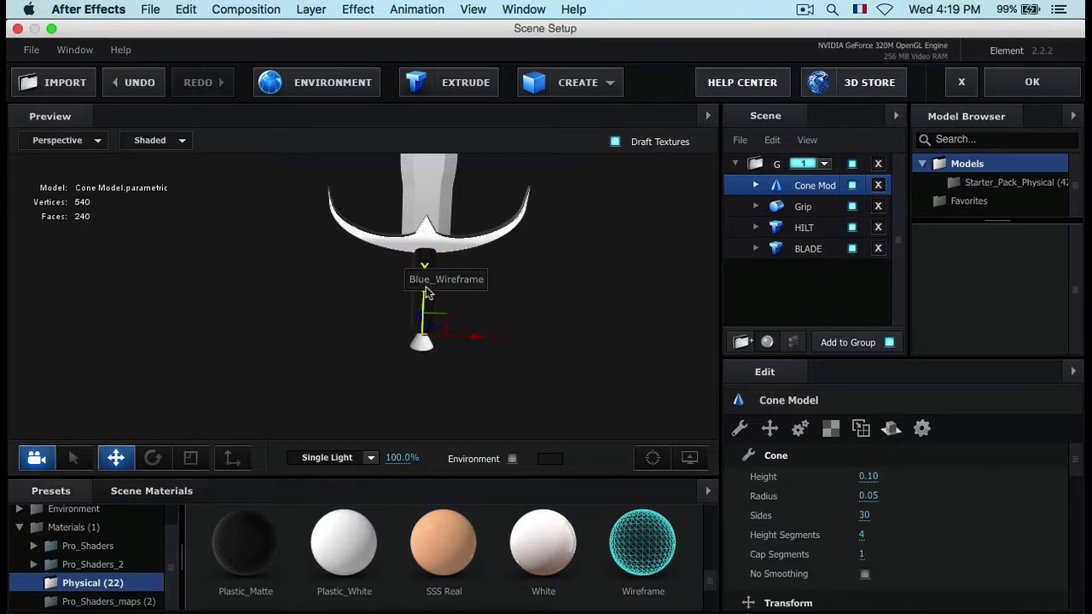
left_click(152, 458)
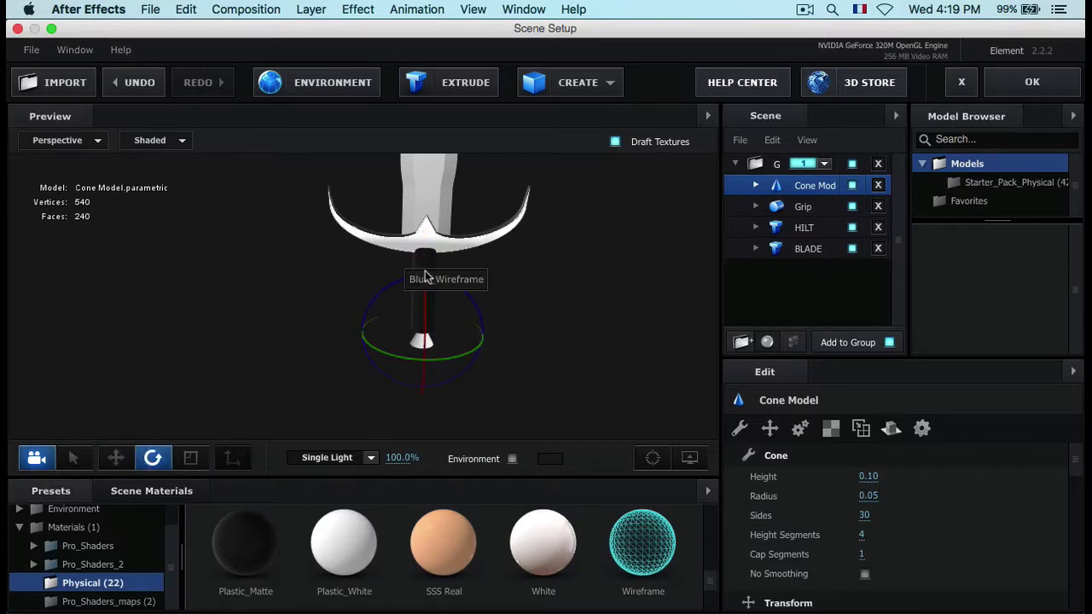
left_click_drag(399, 289, 292, 353)
left_click_drag(301, 434, 172, 363)
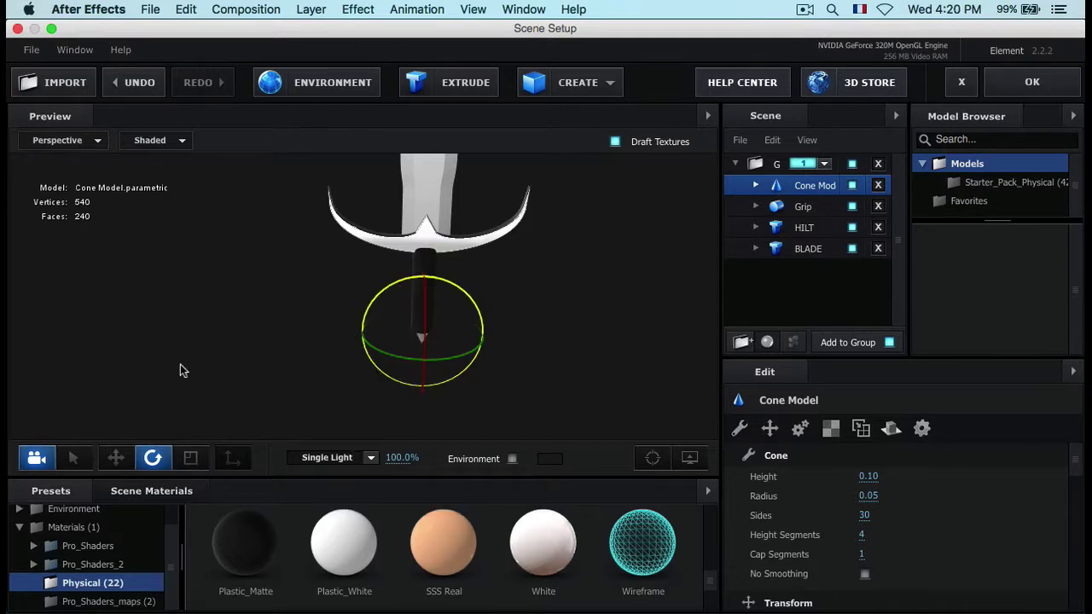
Step: Adjust the cone along the Y axis until its flat base sits flush against the grip's lower end
left_click(117, 459)
left_click_drag(442, 267, 427, 281)
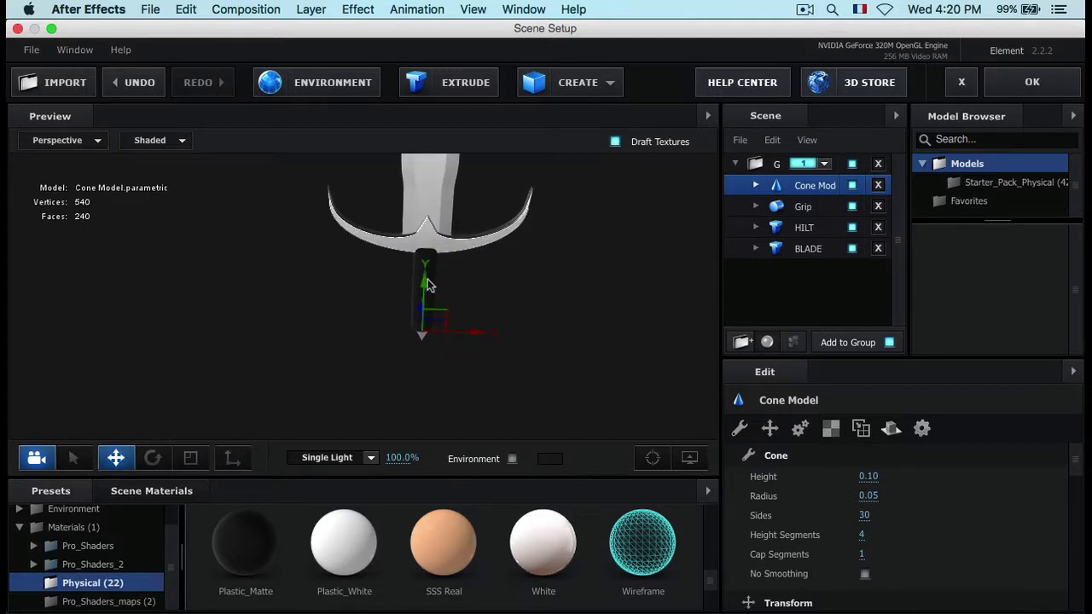
scroll(424, 332, "up", 4)
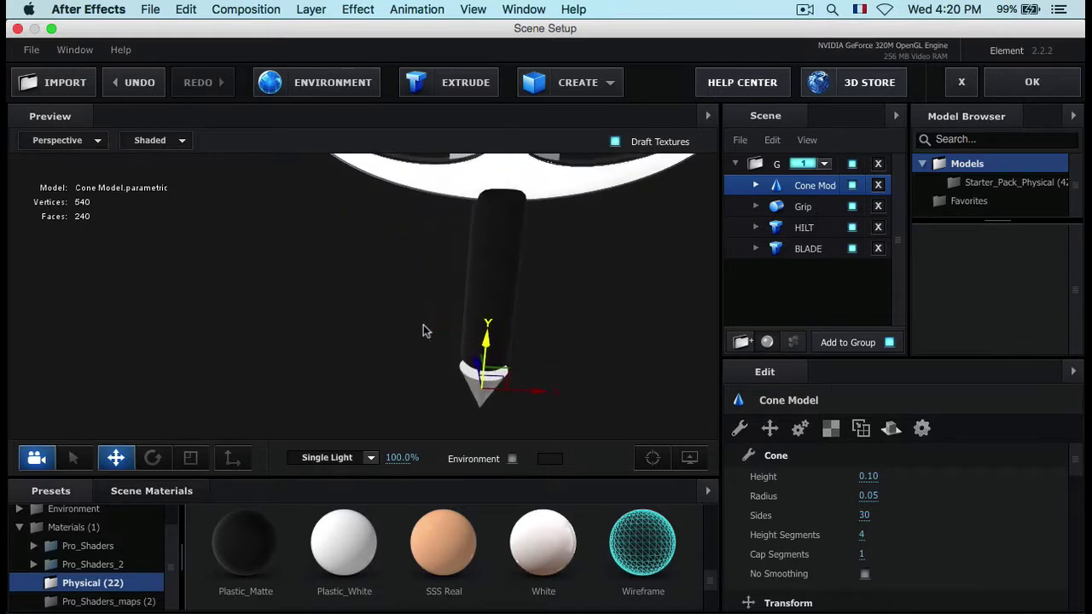
left_click_drag(423, 324, 571, 359)
left_click_drag(499, 330, 500, 315)
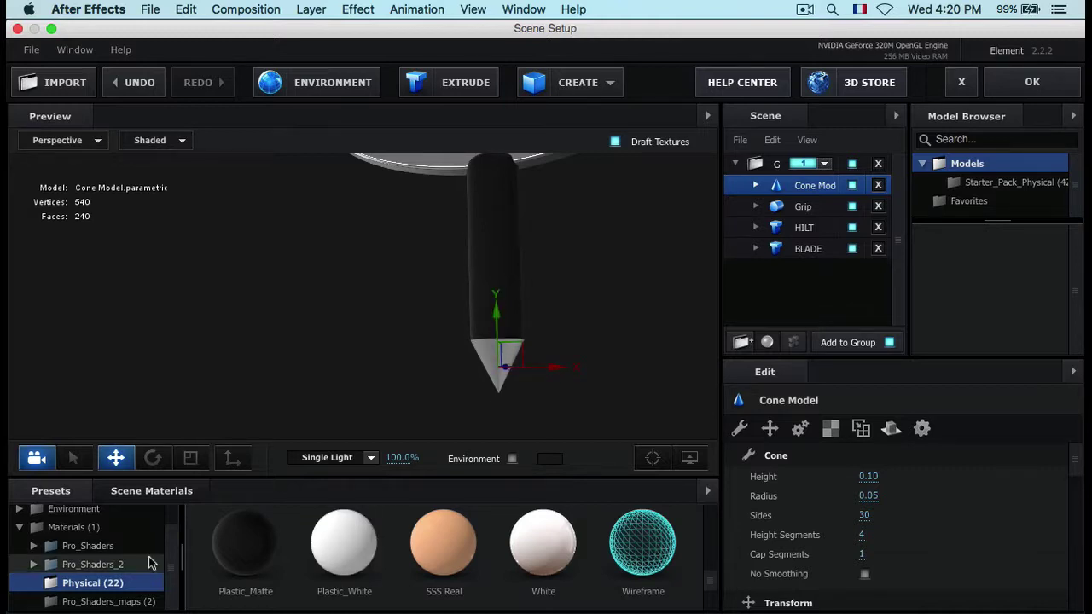
Step: Try the Gold material on the cone and replace it with the Chrome material from the Physical presets
scroll(444, 554, "up", 5)
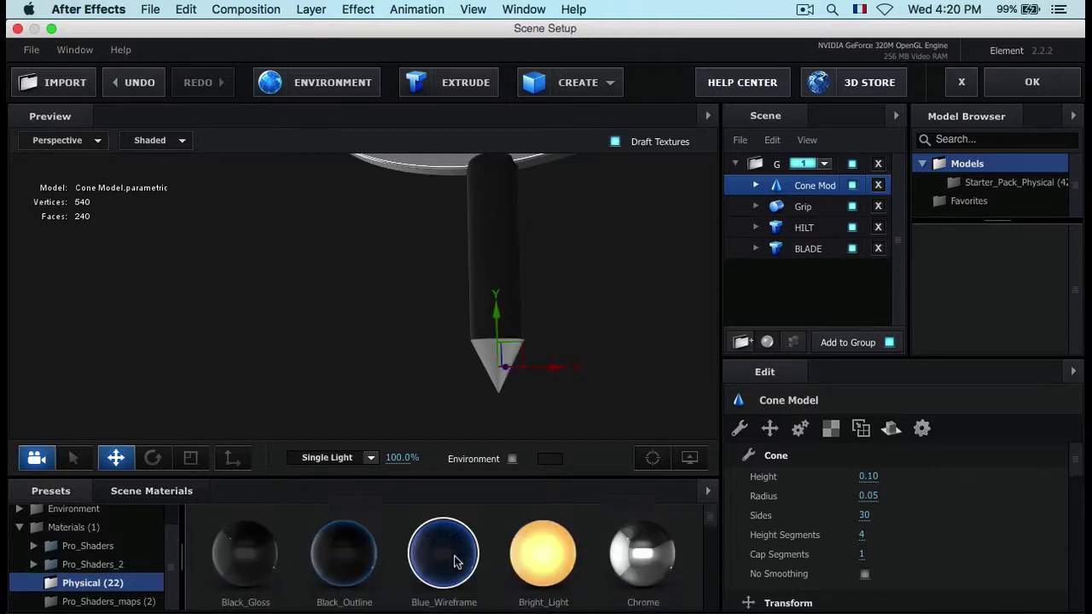
left_click_drag(444, 554, 499, 367)
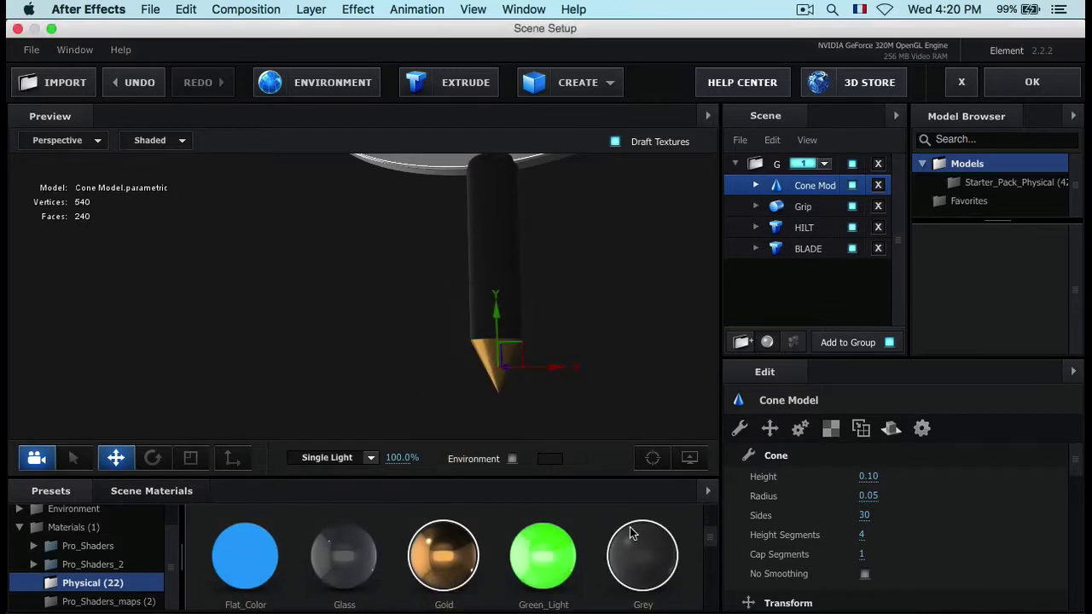
scroll(631, 533, "up", 1)
scroll(631, 533, "up", 1)
left_click_drag(633, 538, 483, 346)
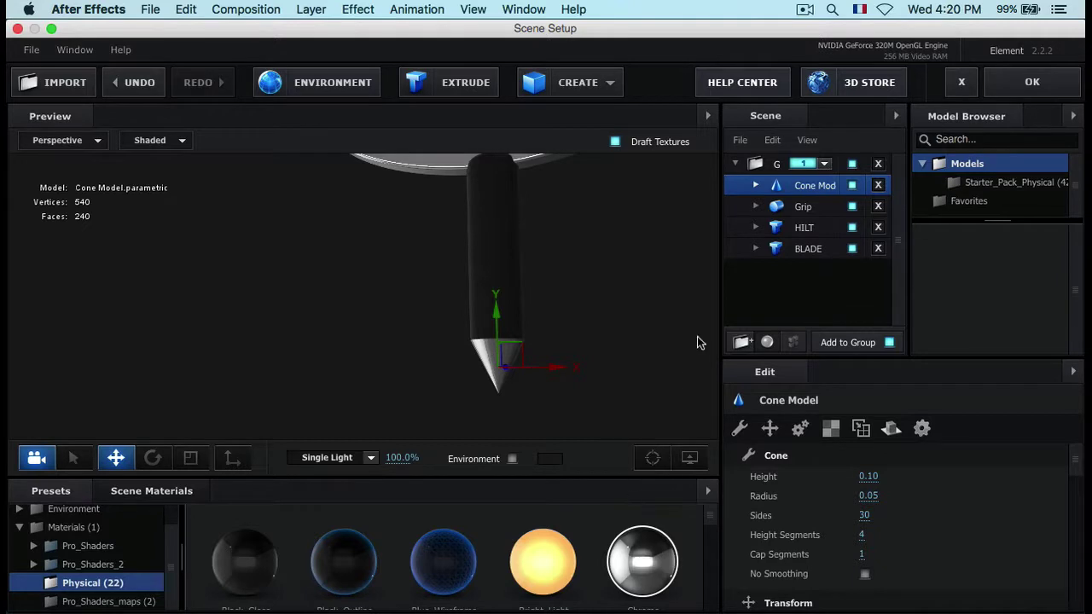
Step: Create a new folder inside the group and name it SWORD
scroll(614, 332, "down", 3)
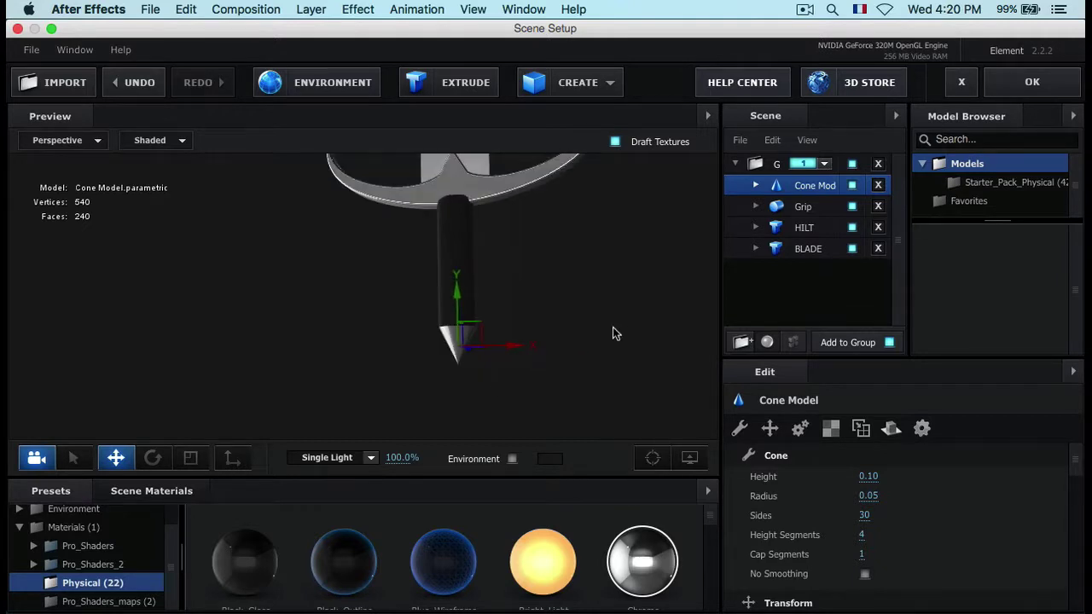
left_click(581, 232)
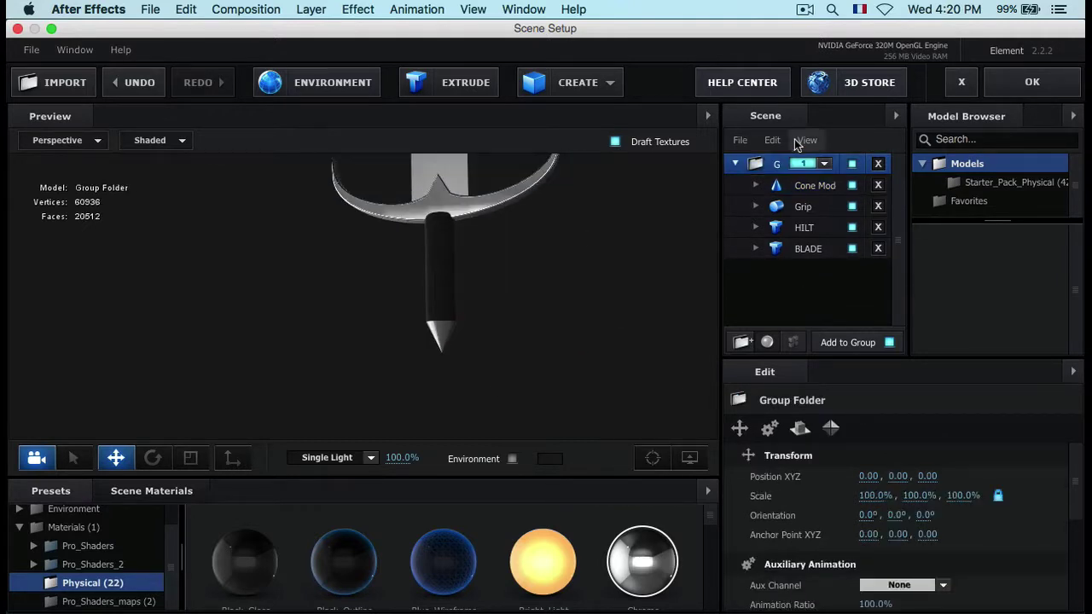
left_click(802, 185)
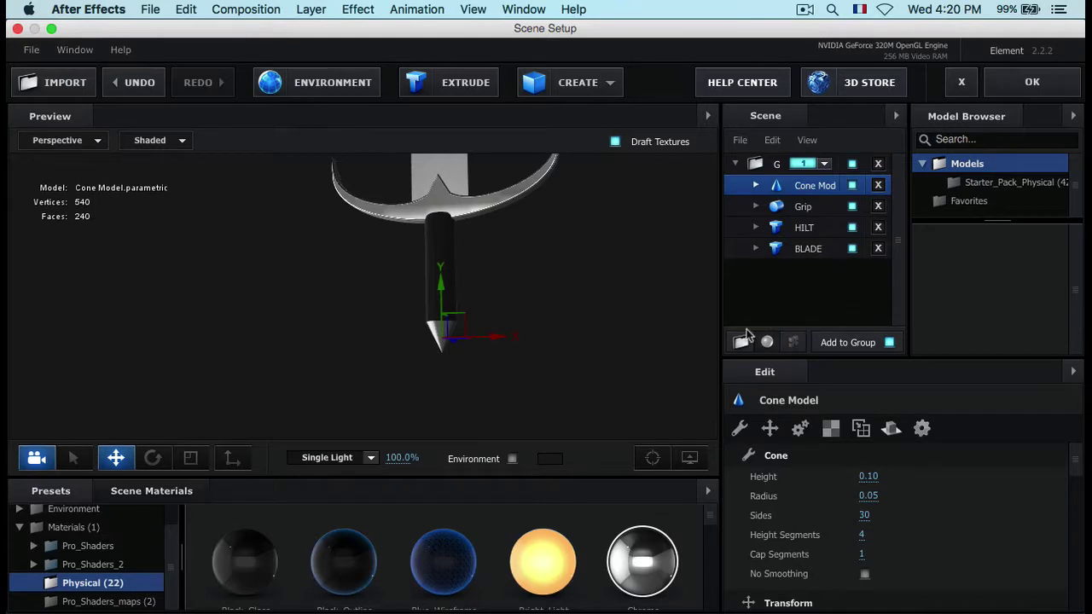
left_click(740, 341)
double_click(817, 187)
type("SWORD")
key("Return")
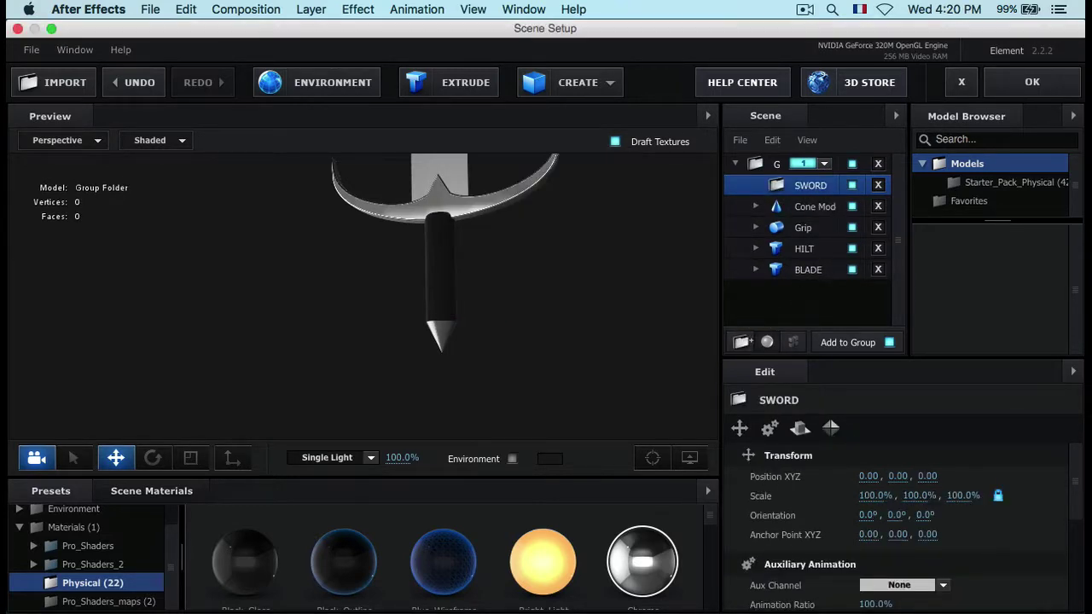
Step: Move the cone, BLADE, HILT and Grip models together into the SWORD folder
left_click(815, 208)
left_click(808, 271, "super")
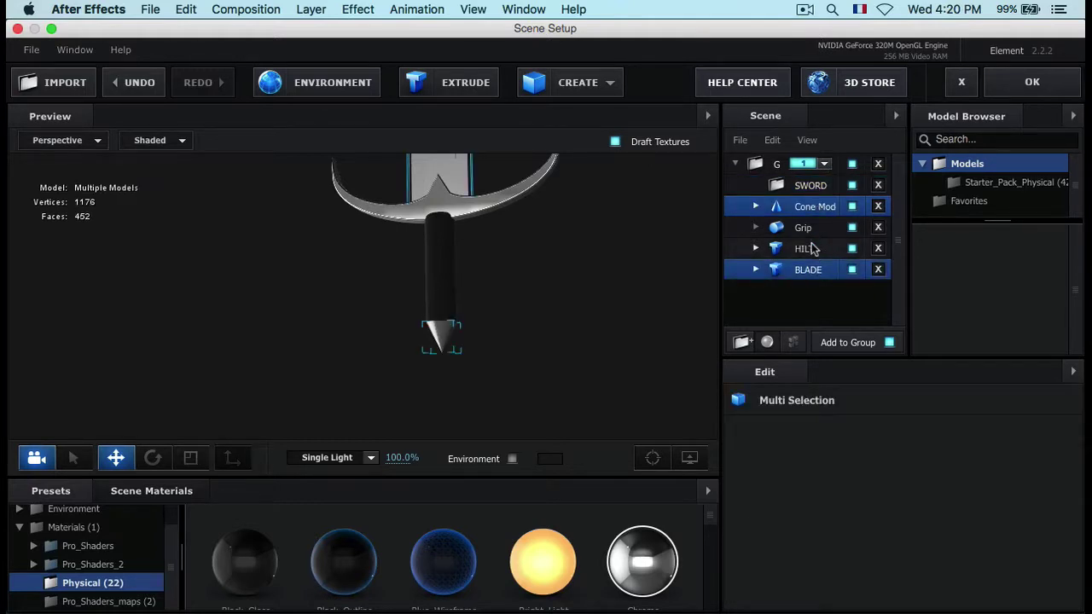
left_click(811, 248, "super")
left_click(805, 228, "super")
left_click_drag(828, 207, 826, 187)
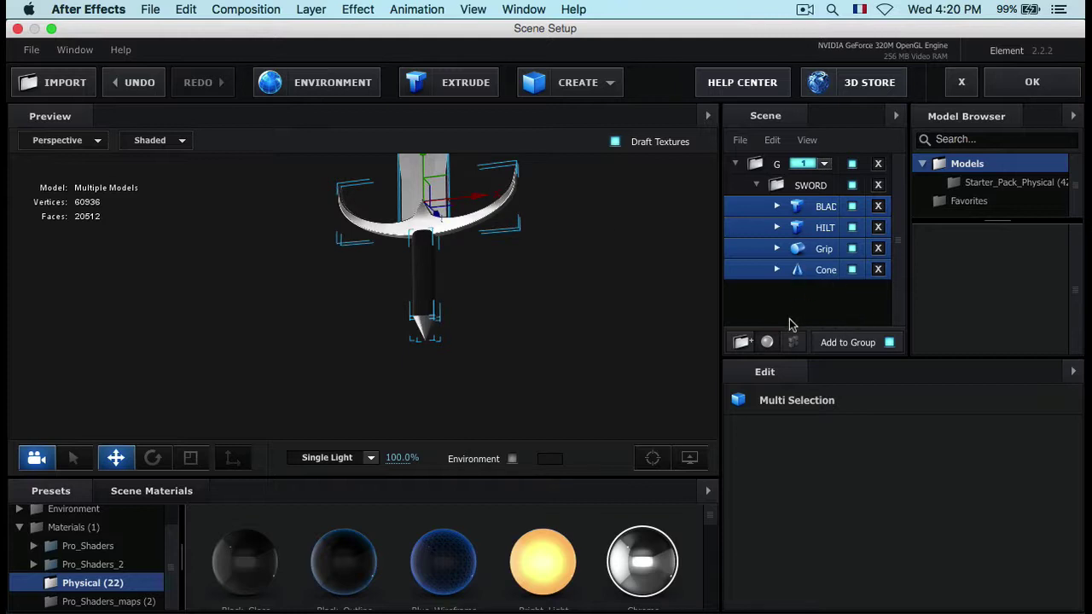
left_click(827, 270)
left_click(827, 236)
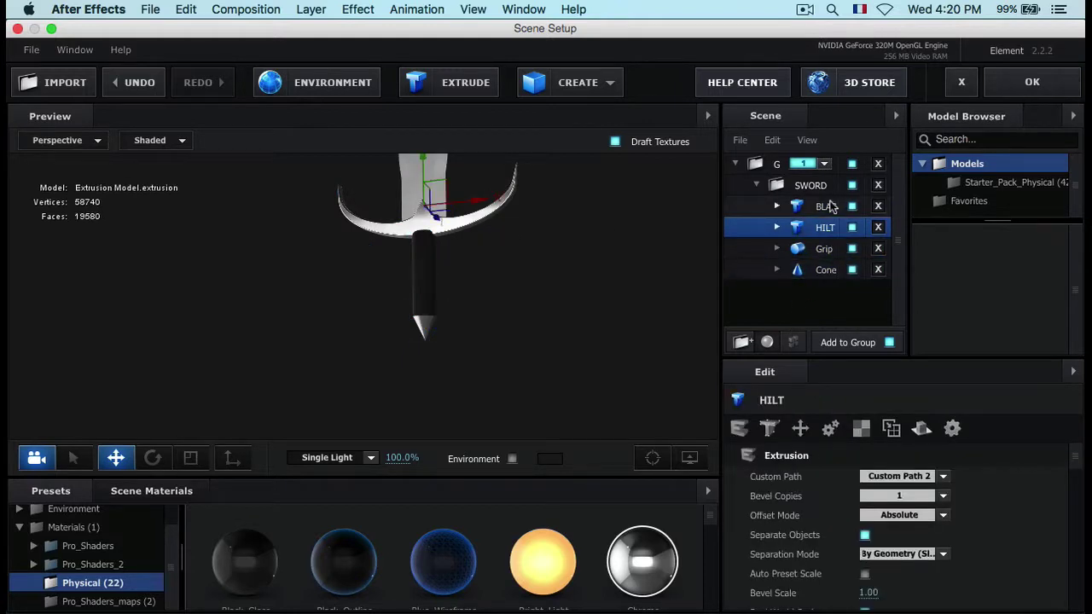
Step: Apply the first clean_metal_ligh… material from the Pro_Shaders_2 Metal presets to the blade
left_click(829, 206)
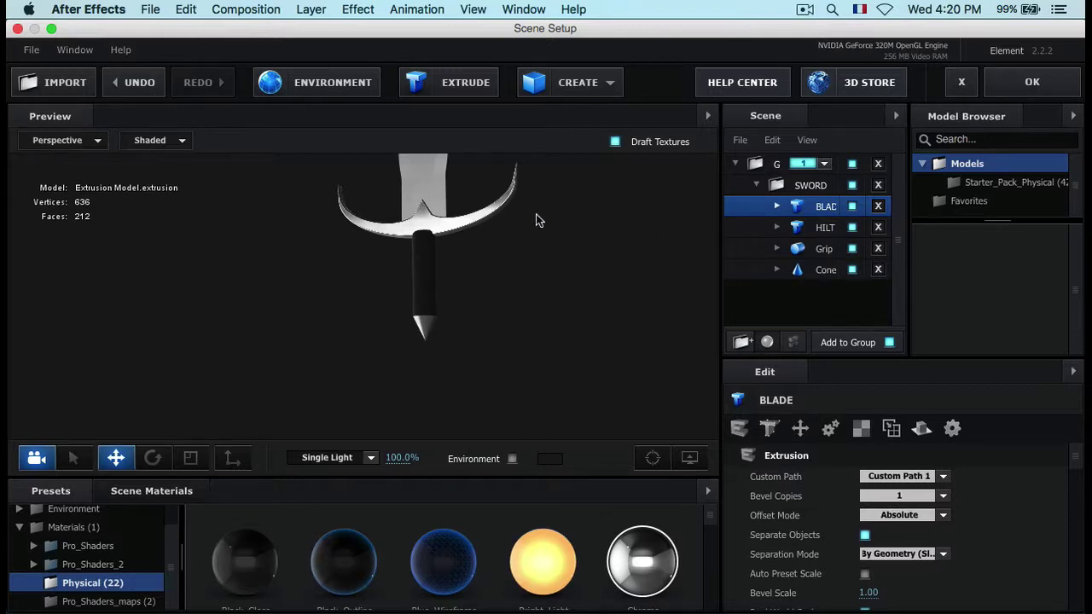
left_click(107, 566)
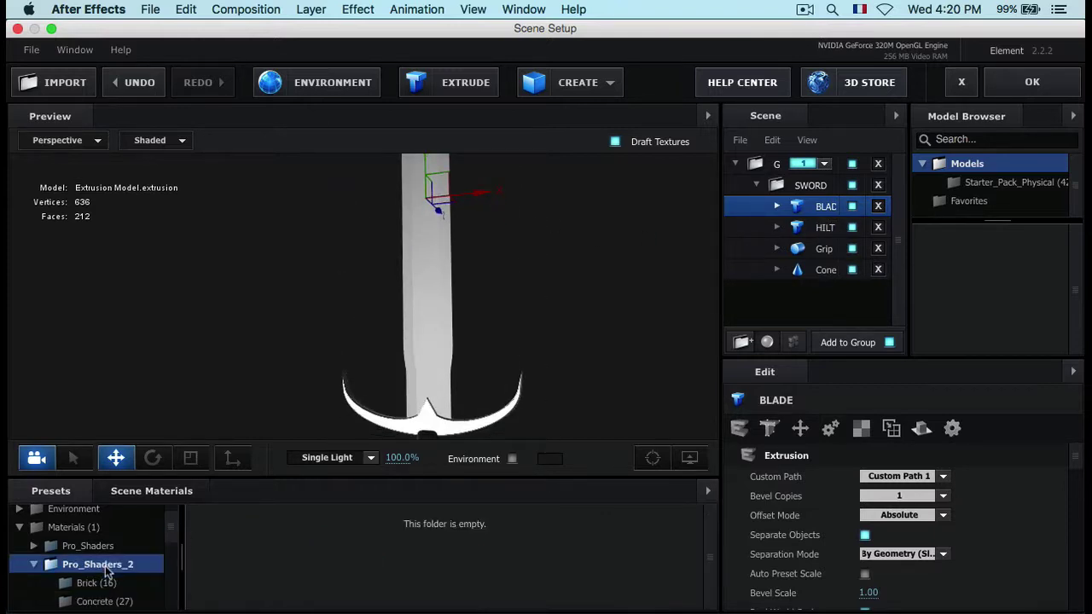
scroll(111, 582, "down", 2)
scroll(127, 579, "down", 2)
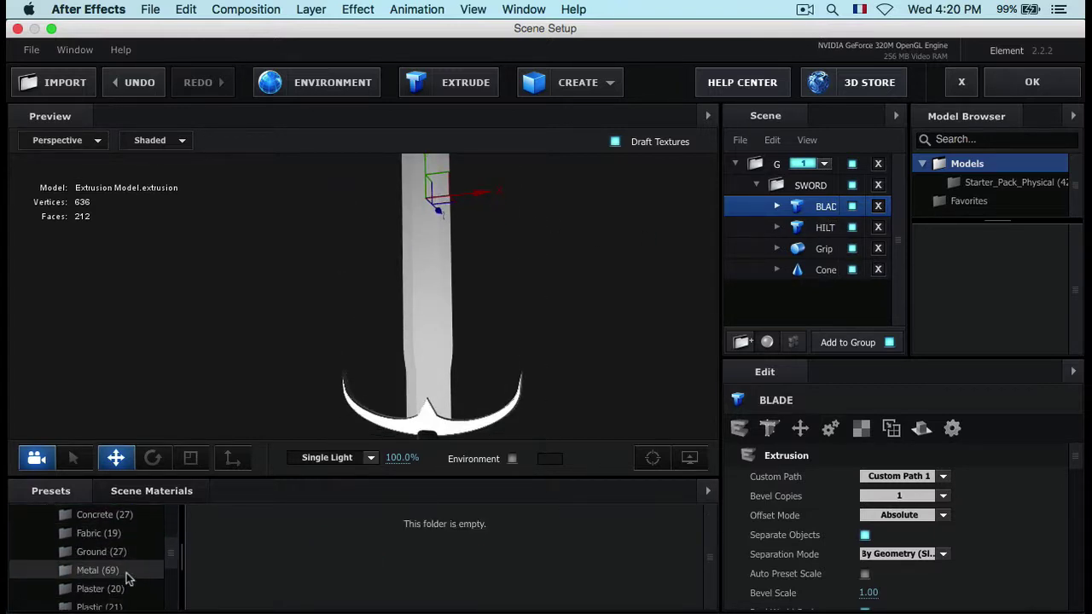
left_click(122, 571)
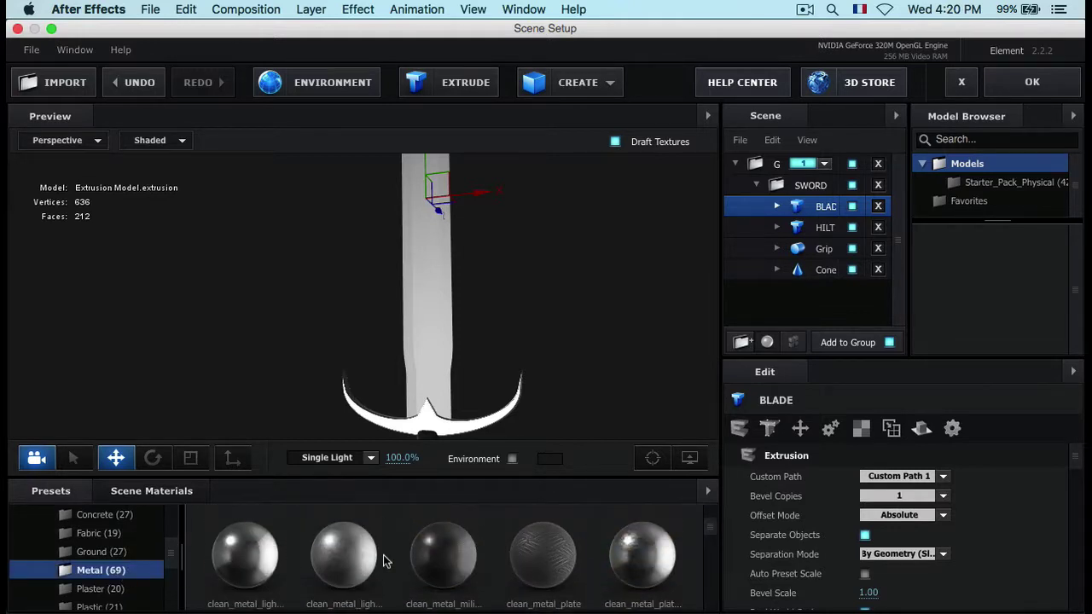
scroll(383, 561, "down", 1)
scroll(383, 561, "down", 1)
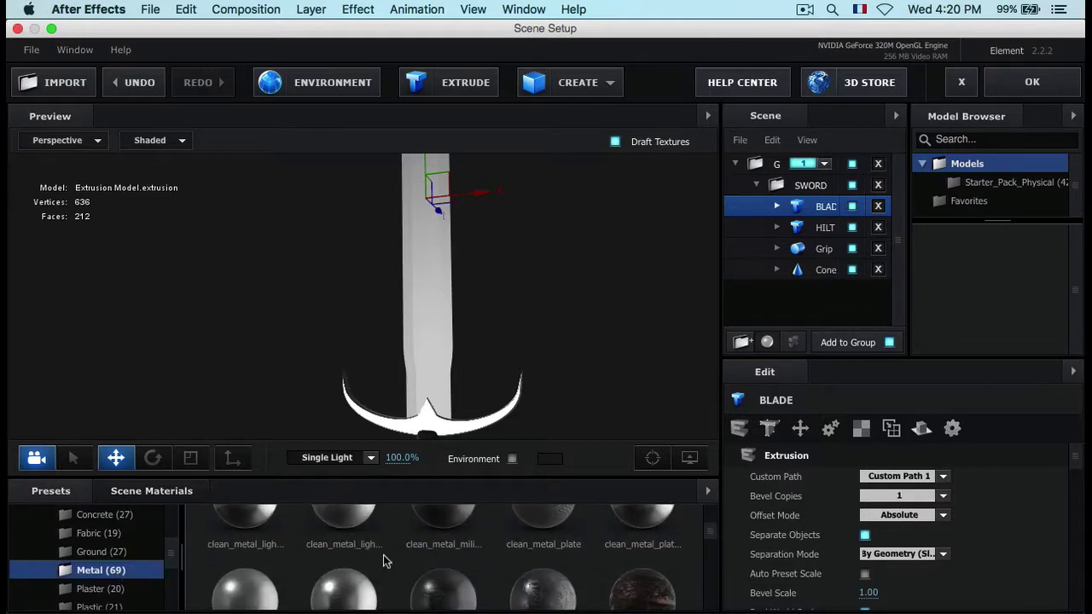
left_click_drag(245, 522, 431, 256)
left_click_drag(490, 349, 594, 303)
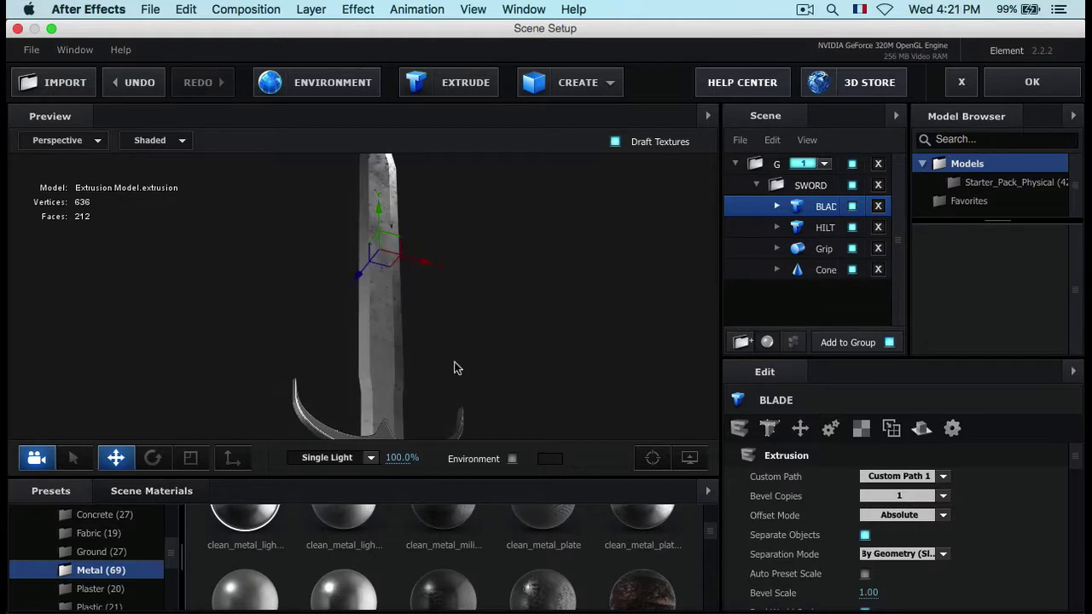
left_click_drag(454, 369, 529, 292)
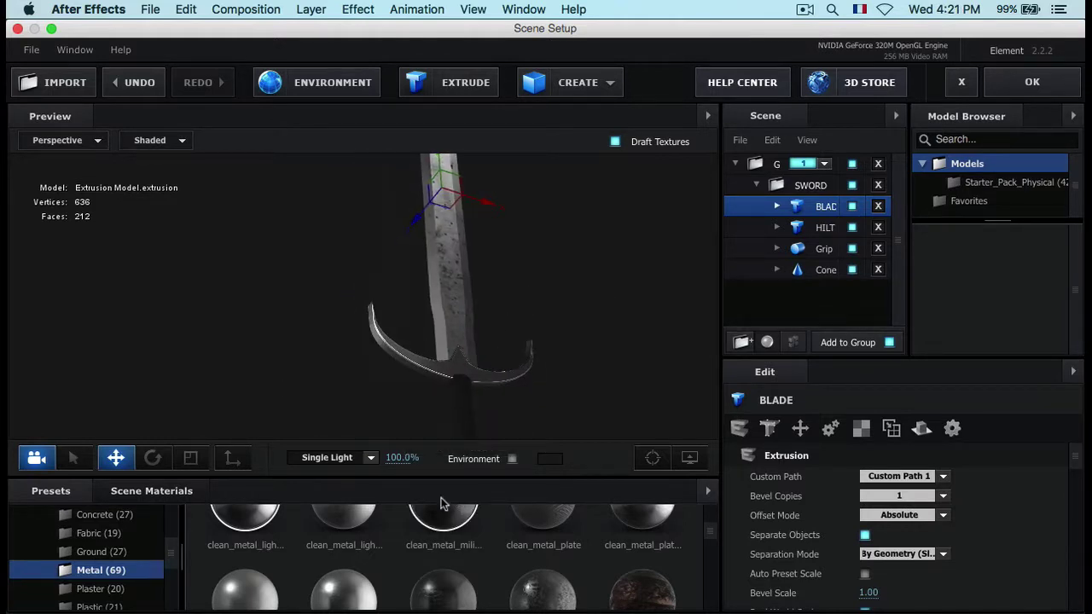
Step: Apply the clean_metal_plat… material, the one following clean_metal_plate in the Metal presets, to the hilt
scroll(206, 555, "up", 2)
scroll(206, 555, "up", 1)
scroll(76, 531, "up", 1)
scroll(76, 532, "down", 1)
scroll(458, 559, "down", 1)
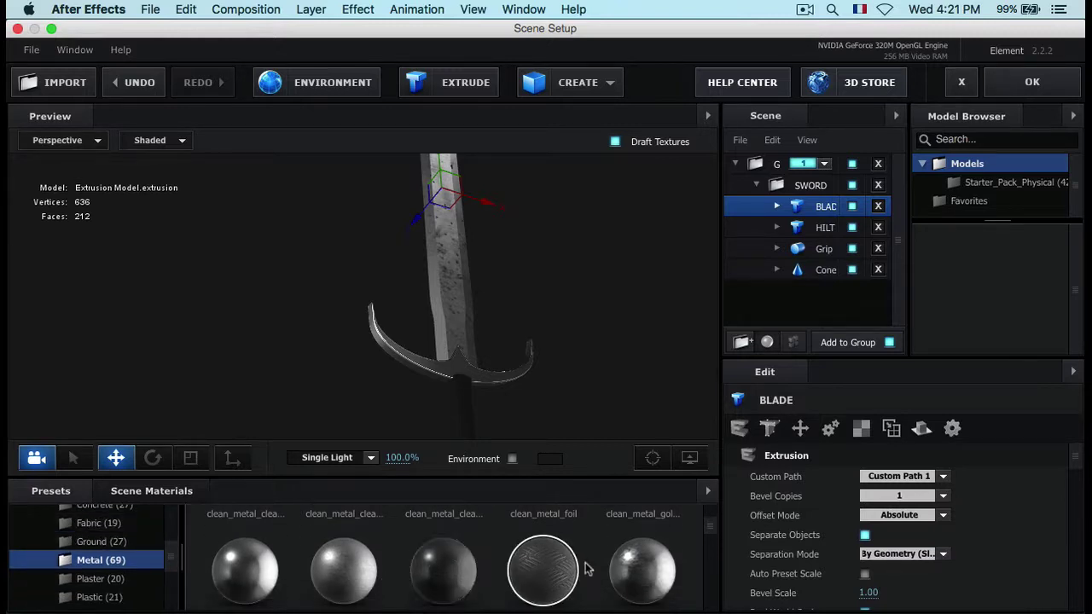
left_click_drag(621, 570, 404, 351)
left_click_drag(521, 390, 475, 400)
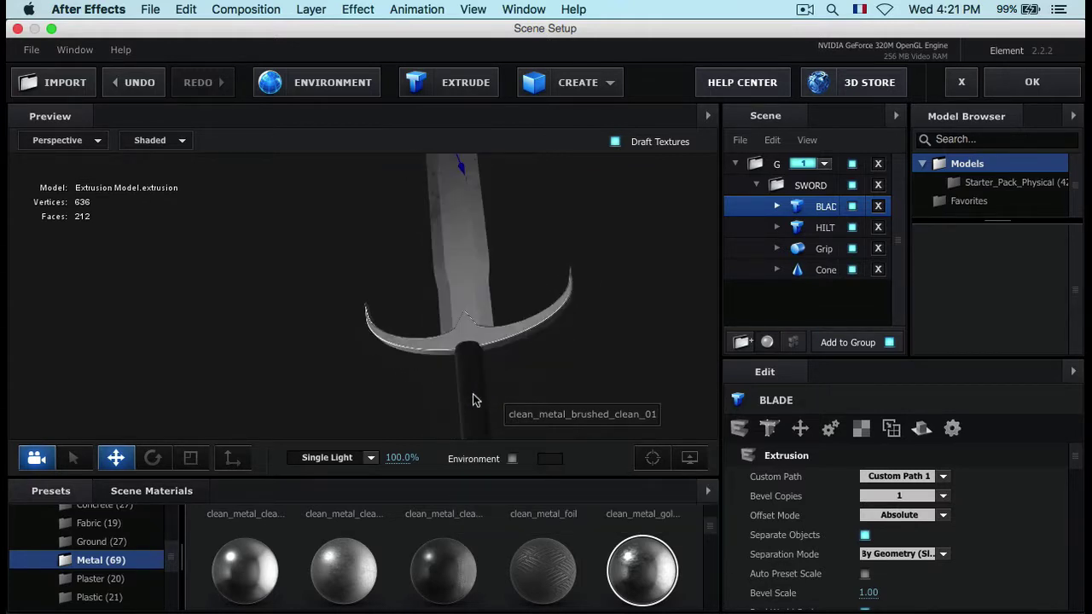
Step: Try the dark clean_metal_mili… material on the hilt and undo the change
scroll(503, 346, "up", 3)
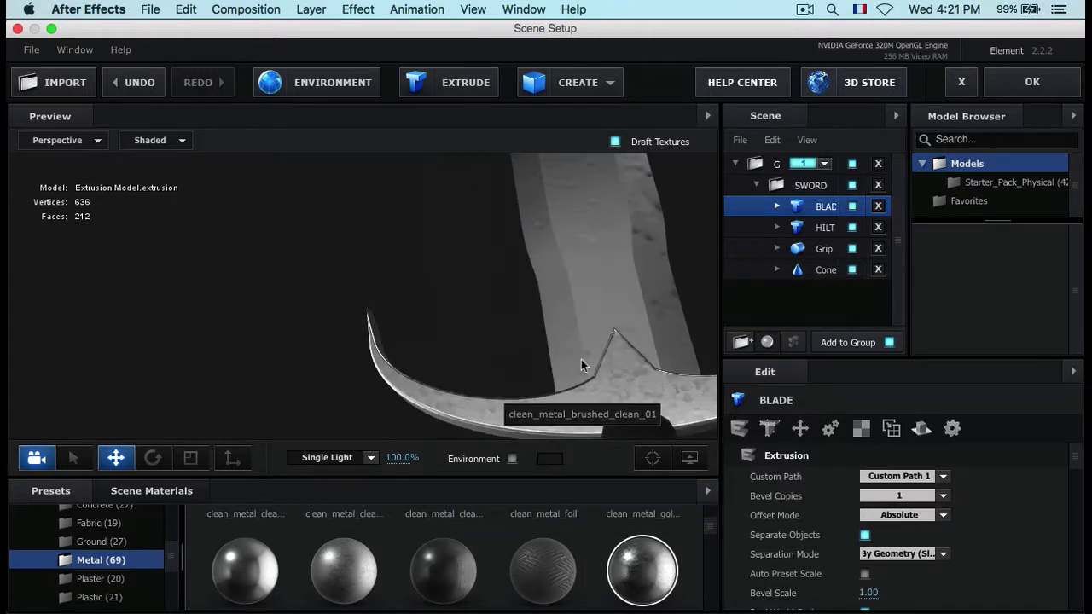
left_click_drag(581, 360, 444, 304)
left_click_drag(475, 573, 471, 307)
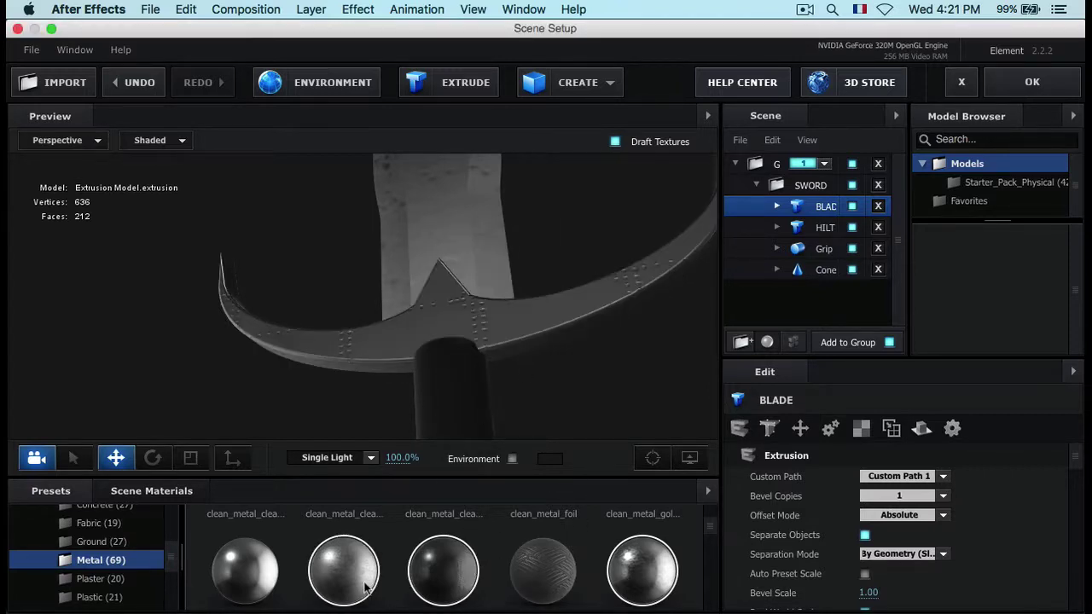
left_click_drag(362, 581, 339, 581)
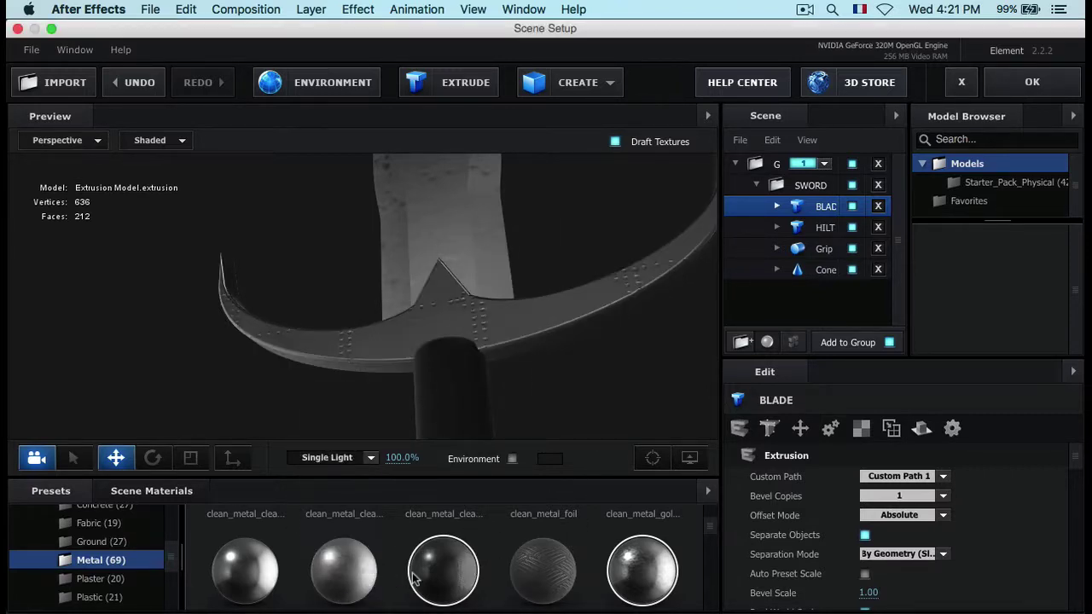
key("super+z")
scroll(560, 280, "down", 3)
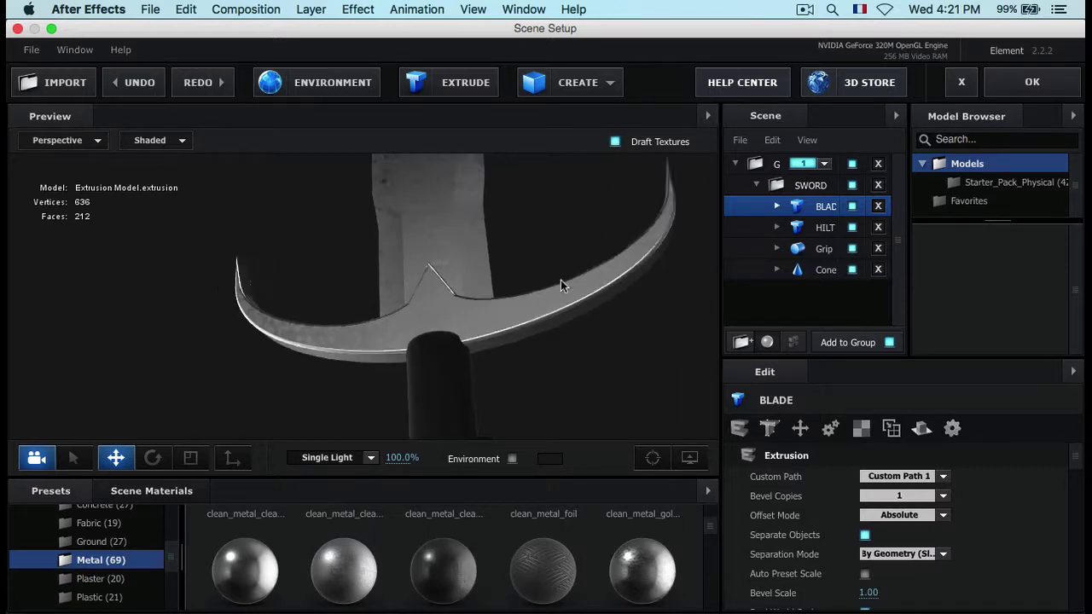
left_click_drag(545, 249, 554, 341)
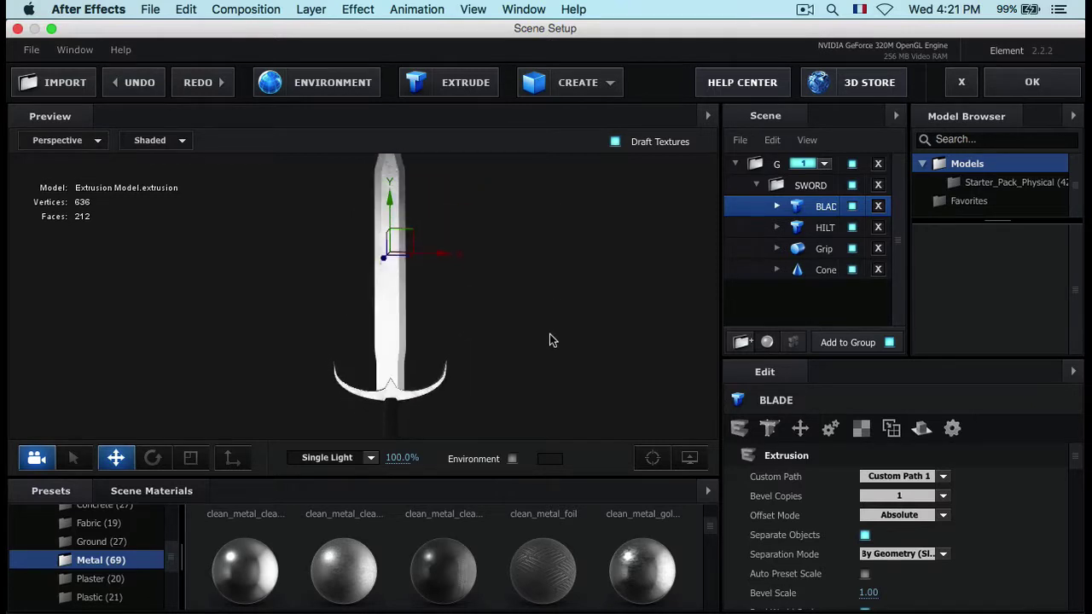
Step: Create a plane model and rotate it about its X axis until it stands upright, parallel to the blade
left_click(587, 85)
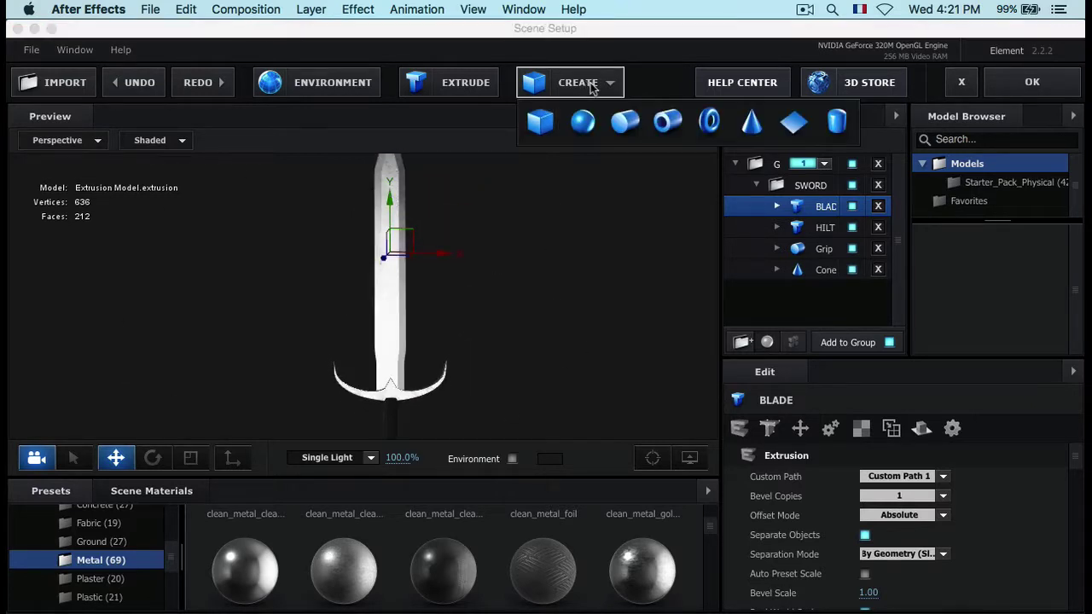
left_click(792, 118)
left_click_drag(427, 315, 448, 375)
left_click(153, 458)
left_click_drag(404, 232, 433, 352)
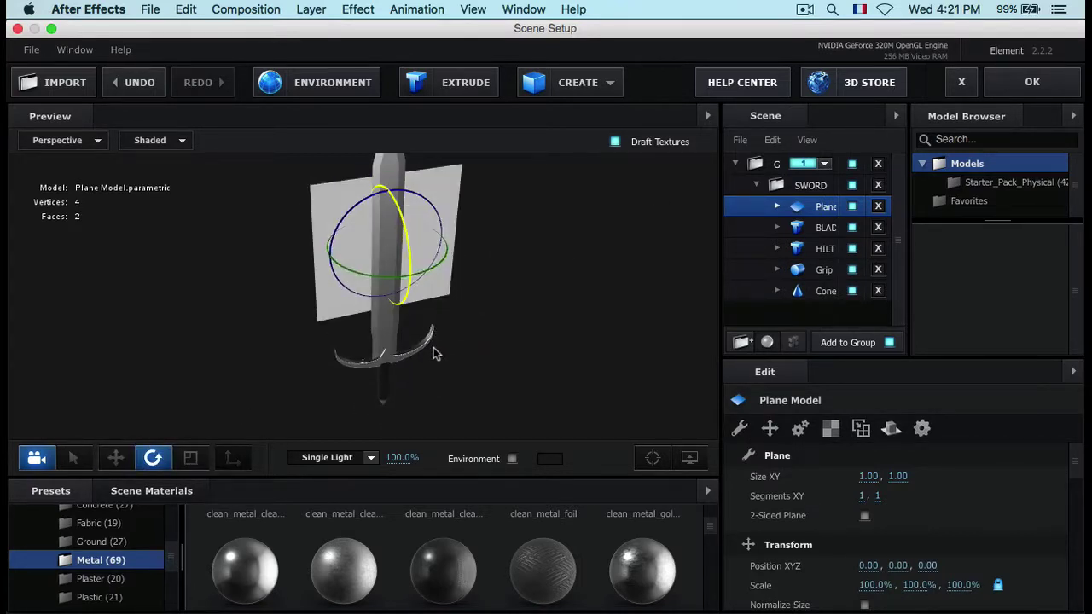
Step: Move the plane along the Z axis to 0.03 so it sits just behind the sword
left_click(115, 458)
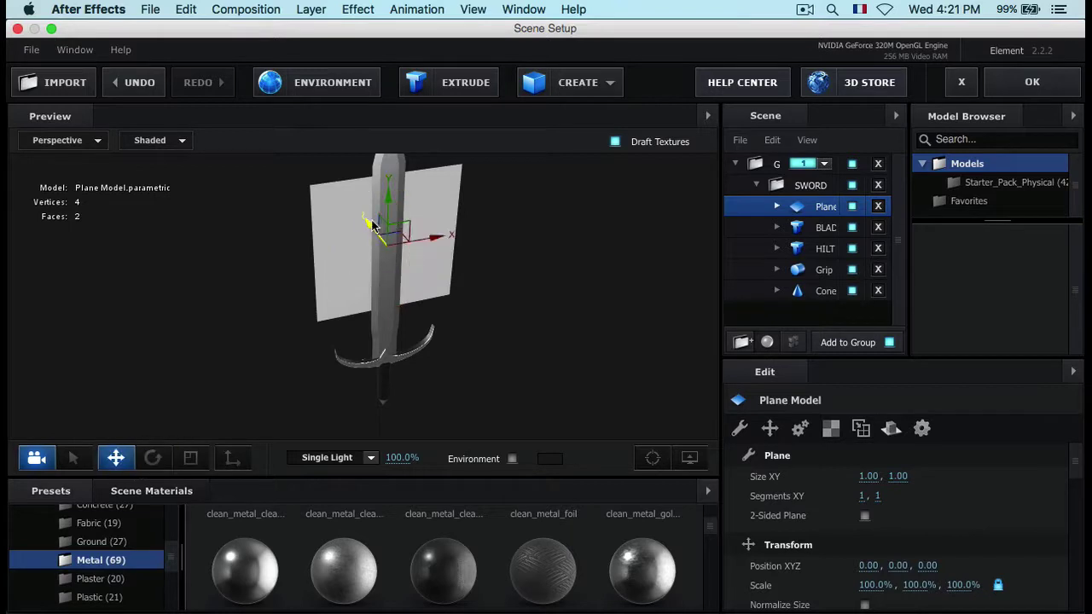
left_click_drag(371, 225, 362, 218)
left_click_drag(342, 326, 345, 301)
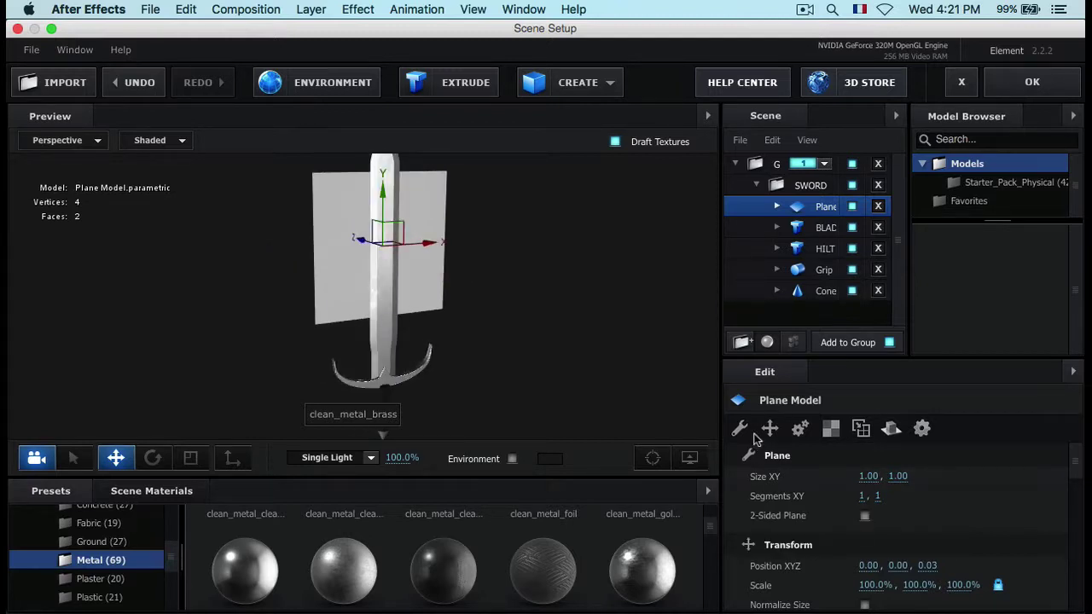
Step: Set the plane's Size XY to 40.00 by 40.00
left_click(868, 476)
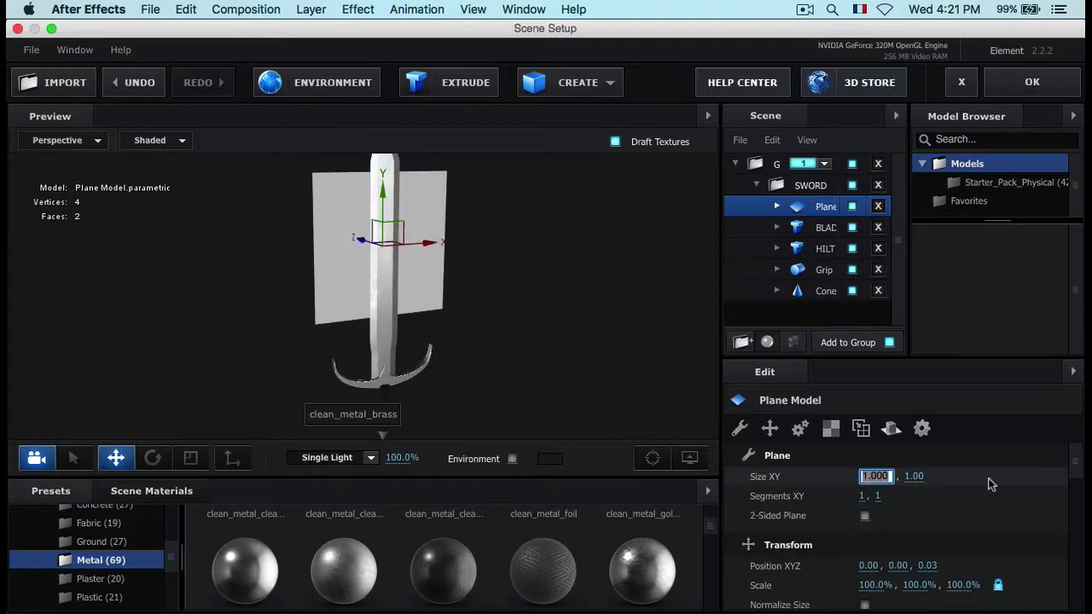
type("20")
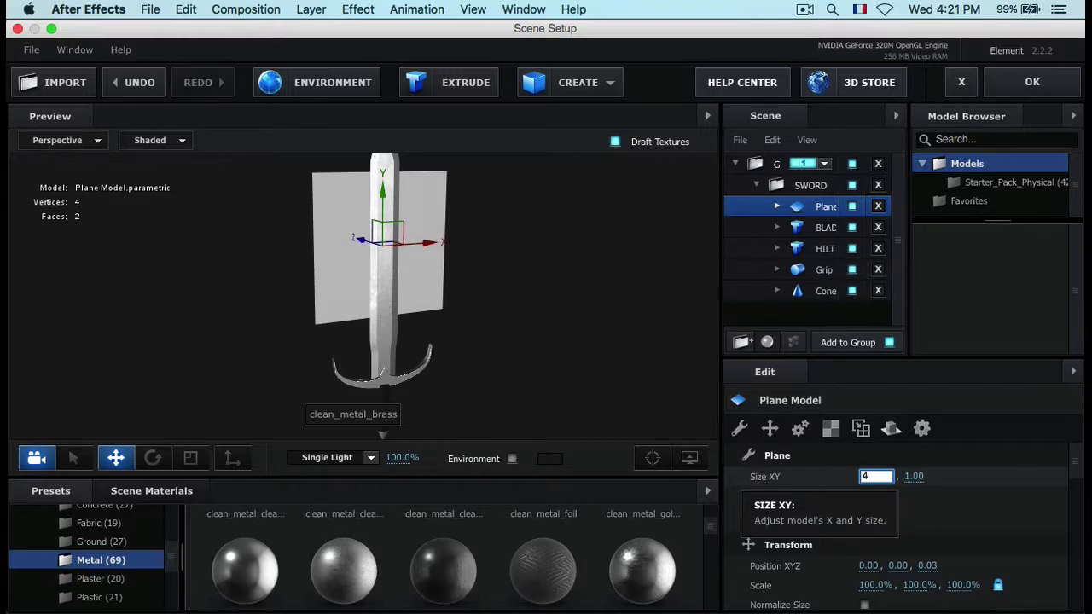
type("0")
key("Tab")
key("Return")
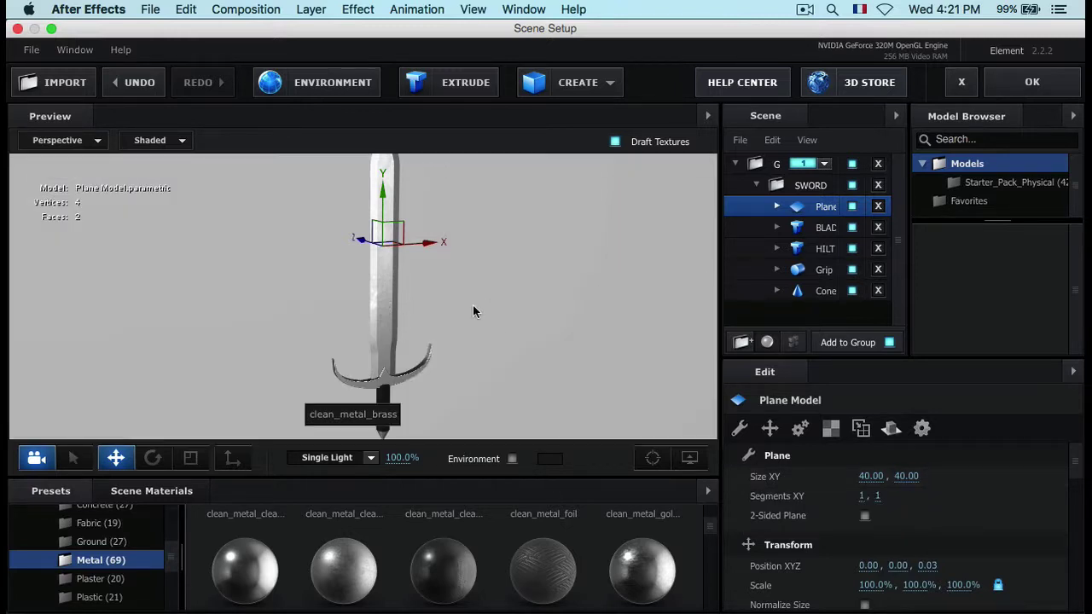
Step: Apply the Metal_Diffused material from the Physical presets to the plane
scroll(111, 529, "up", 5)
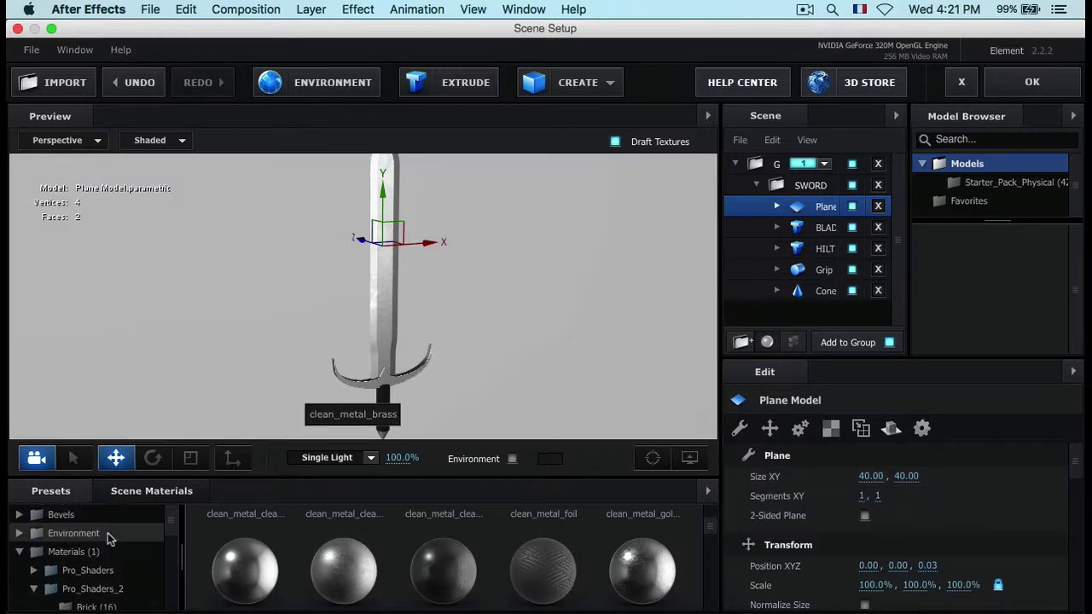
scroll(75, 554, "down", 10)
left_click(109, 585)
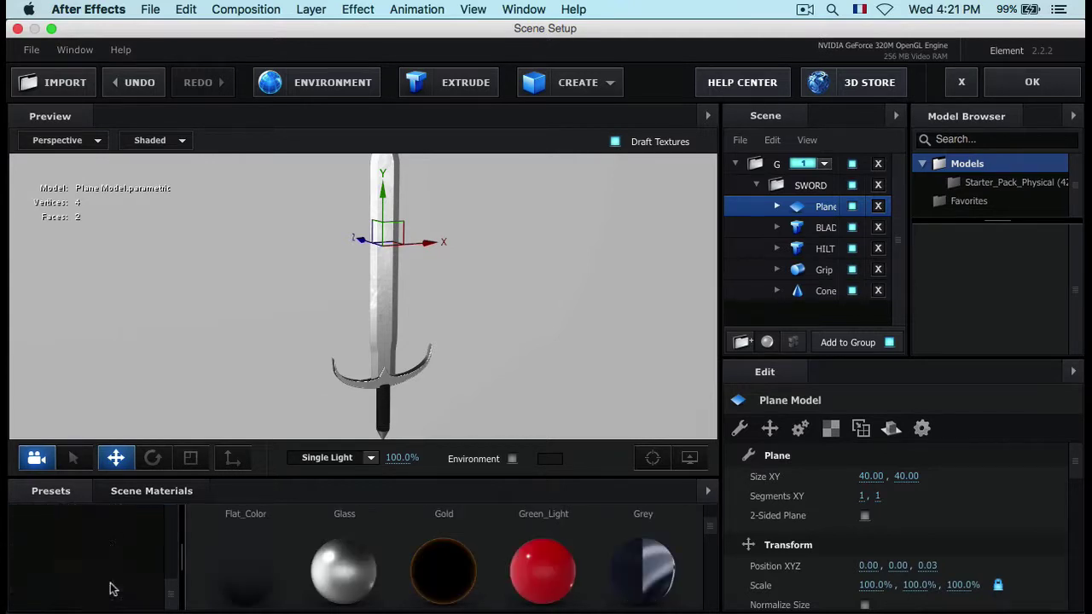
scroll(585, 568, "up", 2)
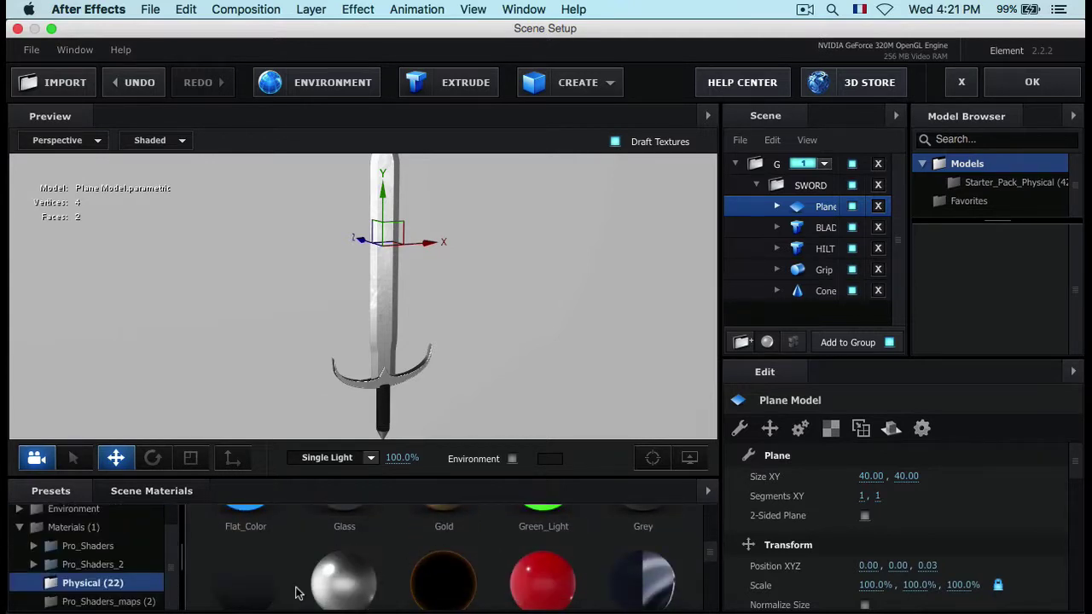
scroll(299, 592, "down", 1)
left_click_drag(350, 589, 514, 245)
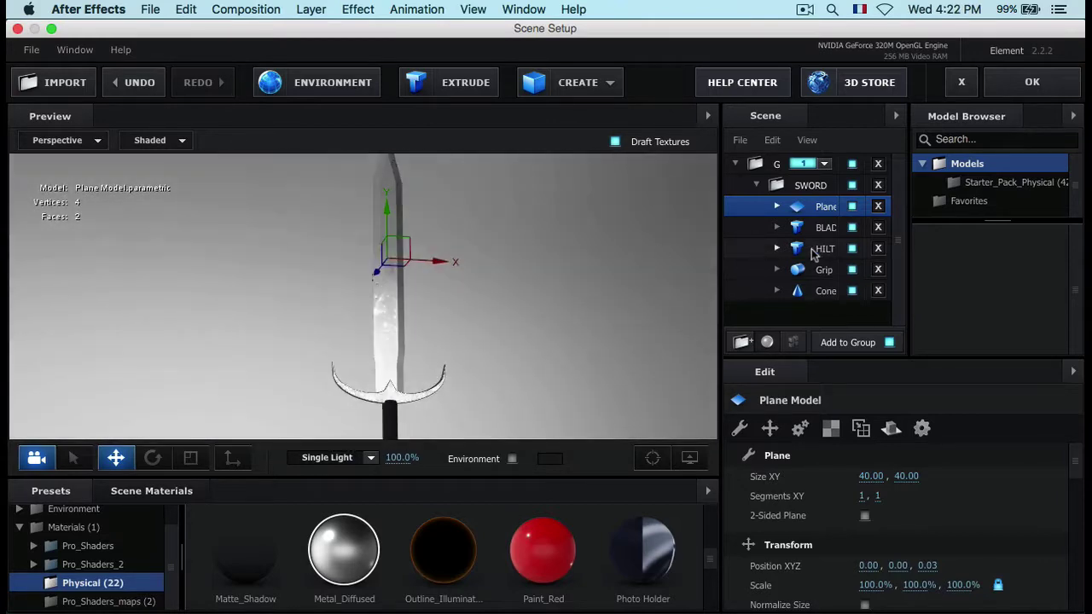
Step: Move the plane out of the SWORD folder into the main group and rename it Background
left_click_drag(828, 210, 812, 174)
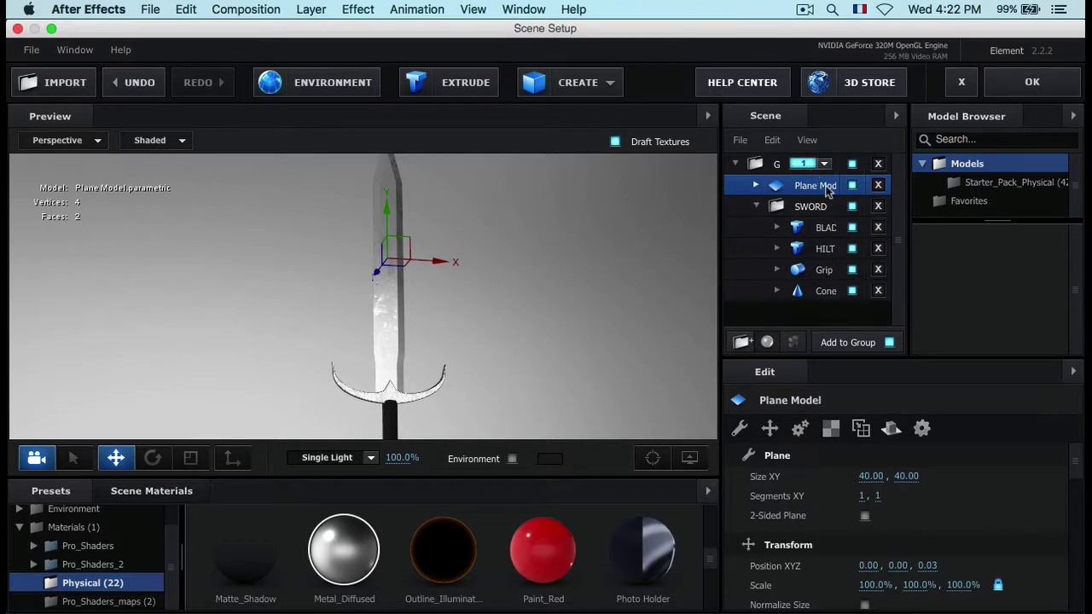
double_click(824, 186)
key("BackSpace")
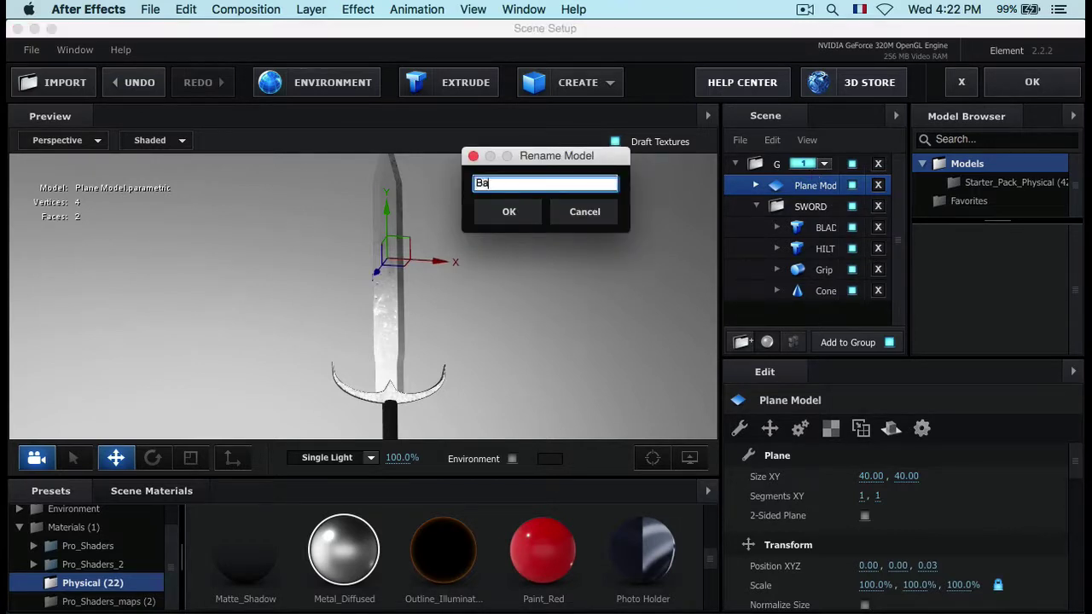
key("Return")
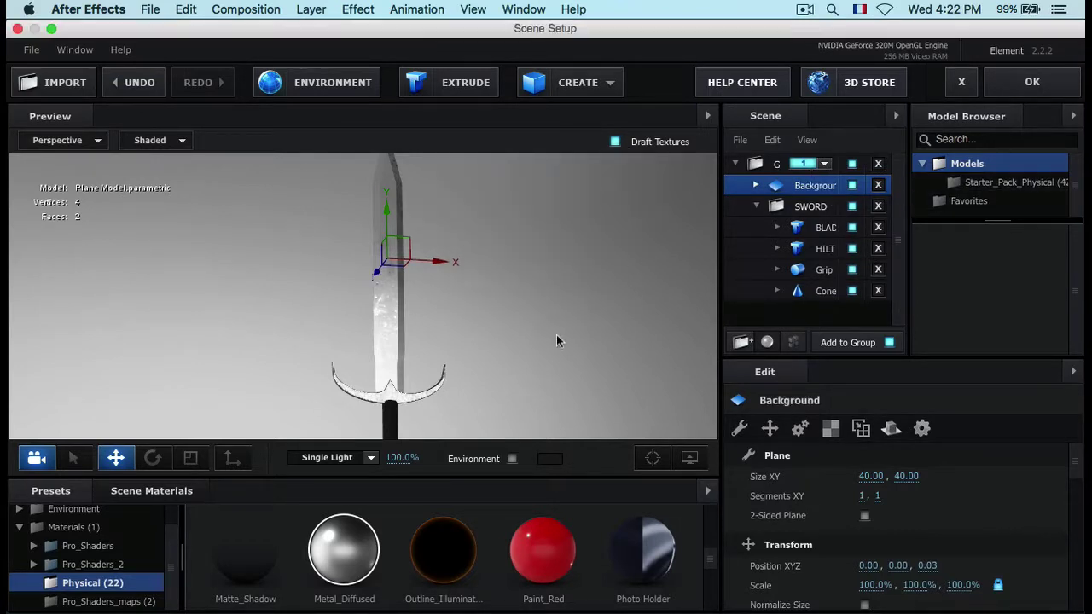
Step: Set the Glossiness of the Background plane's Metal_Diffused material to 72%
left_click(755, 185)
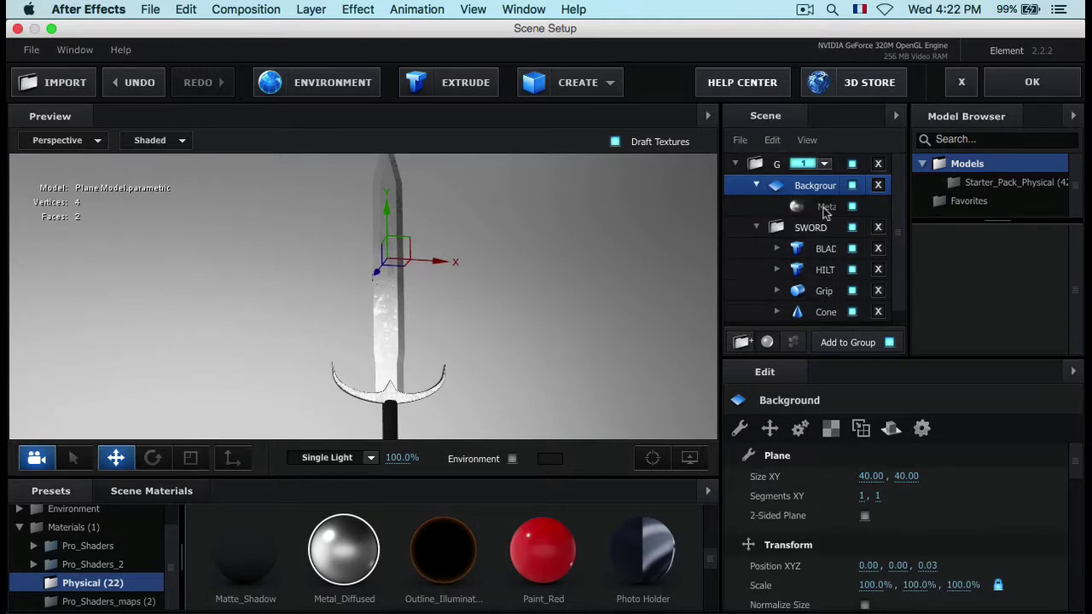
left_click(823, 207)
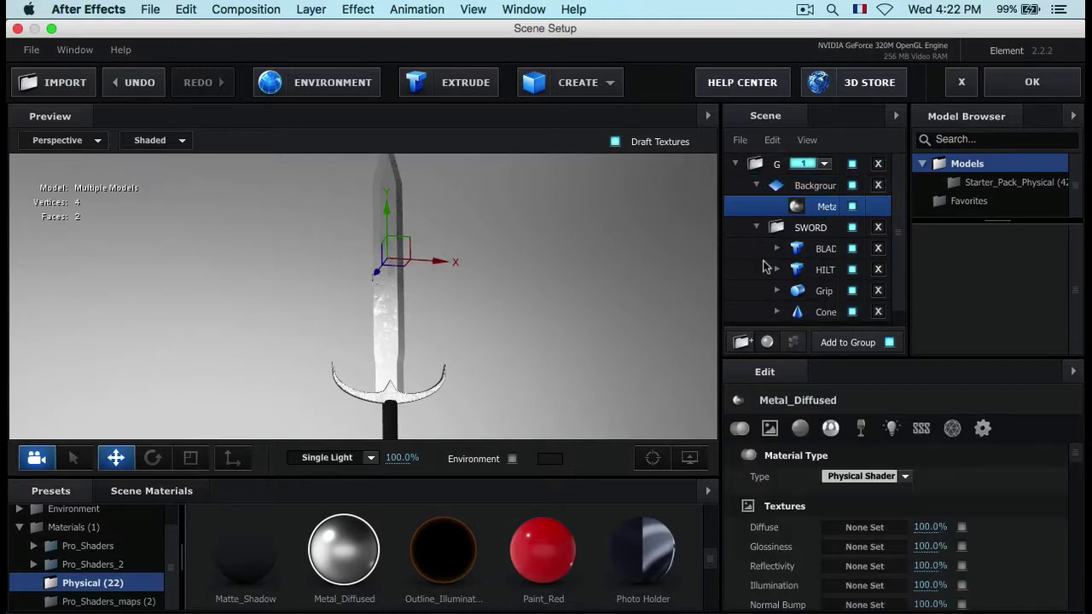
left_click(800, 427)
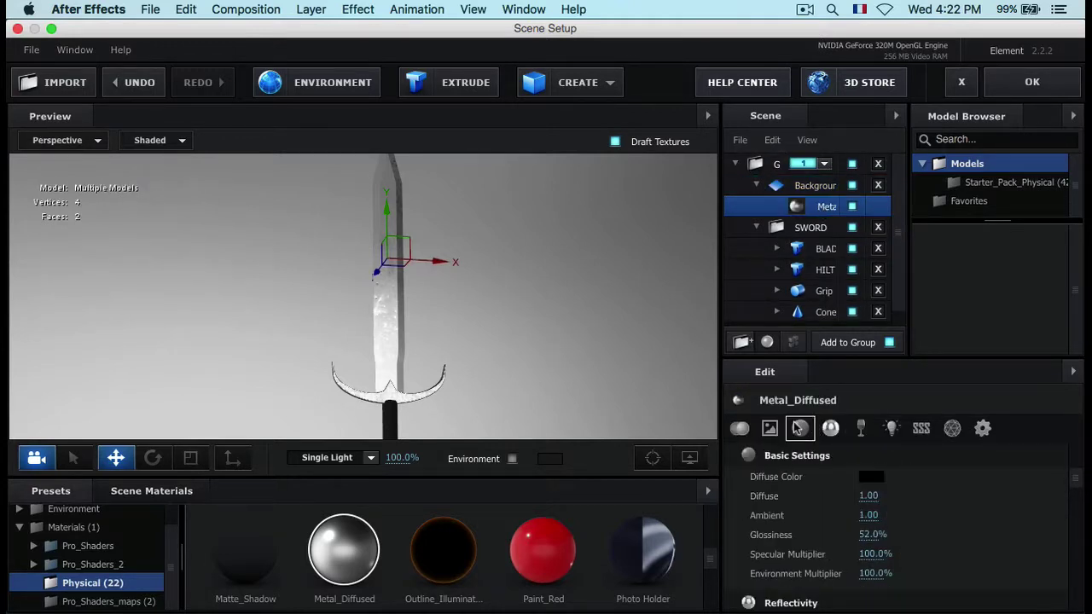
left_click_drag(882, 539, 883, 541)
left_click(871, 536)
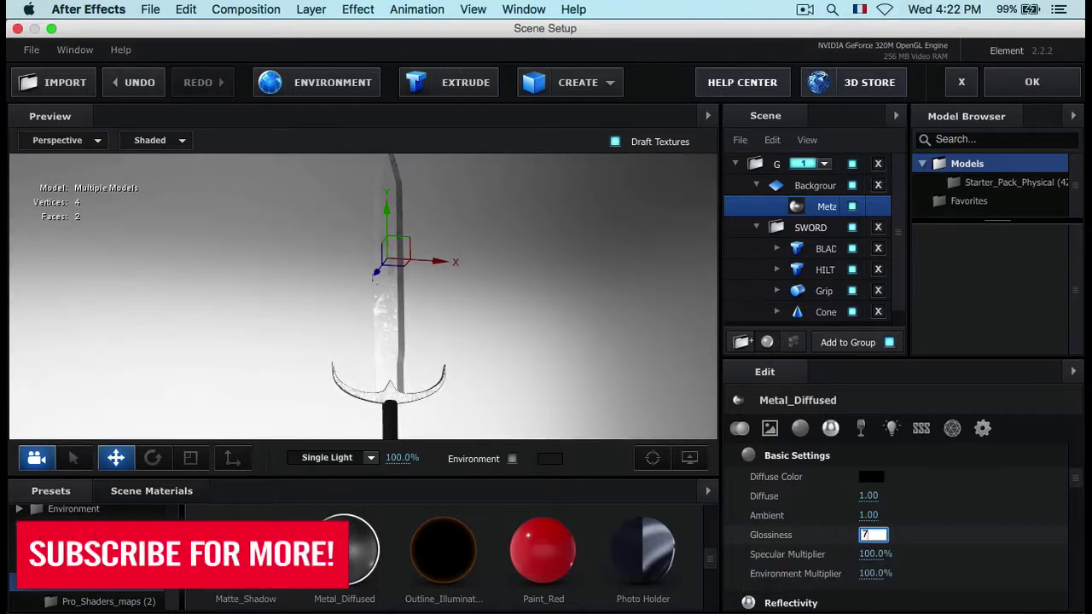
type("7")
key("Return")
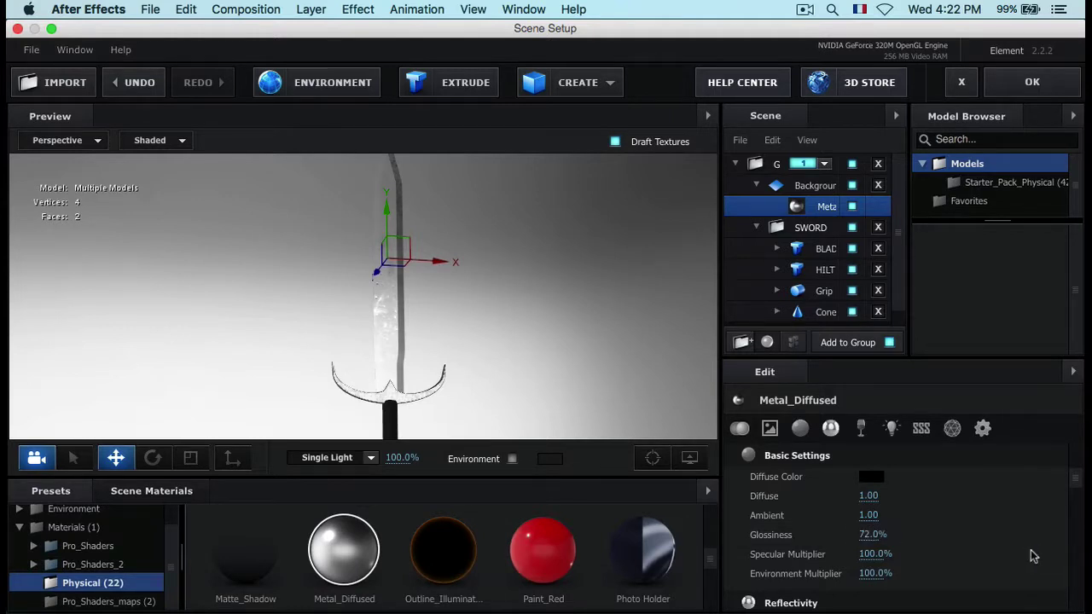
Step: Set the Background plane's Reflect Mode to Mirror Surface
left_click_drag(453, 256, 503, 247)
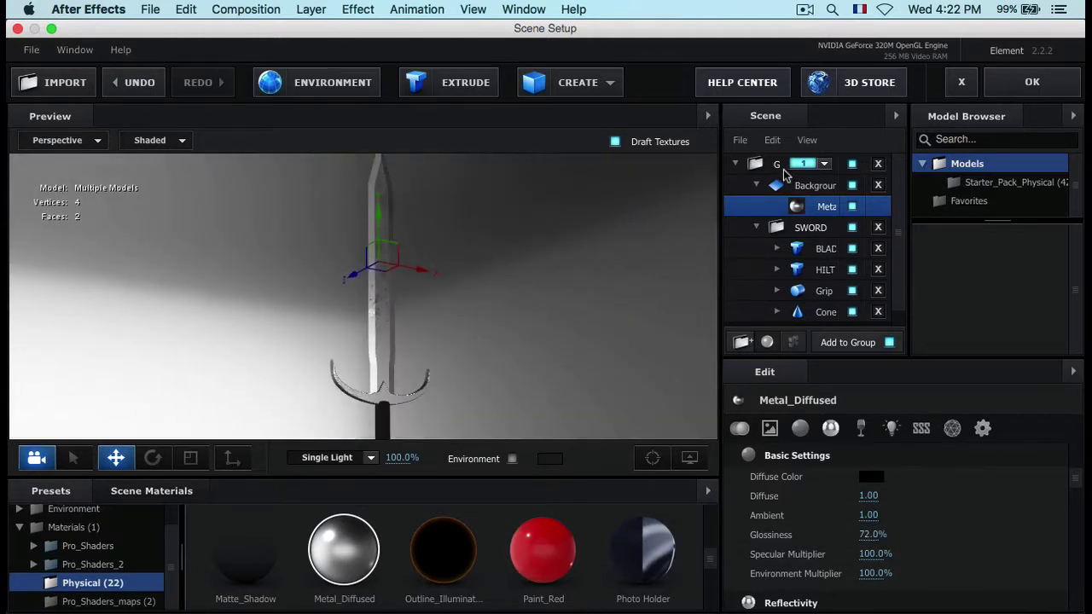
left_click(811, 186)
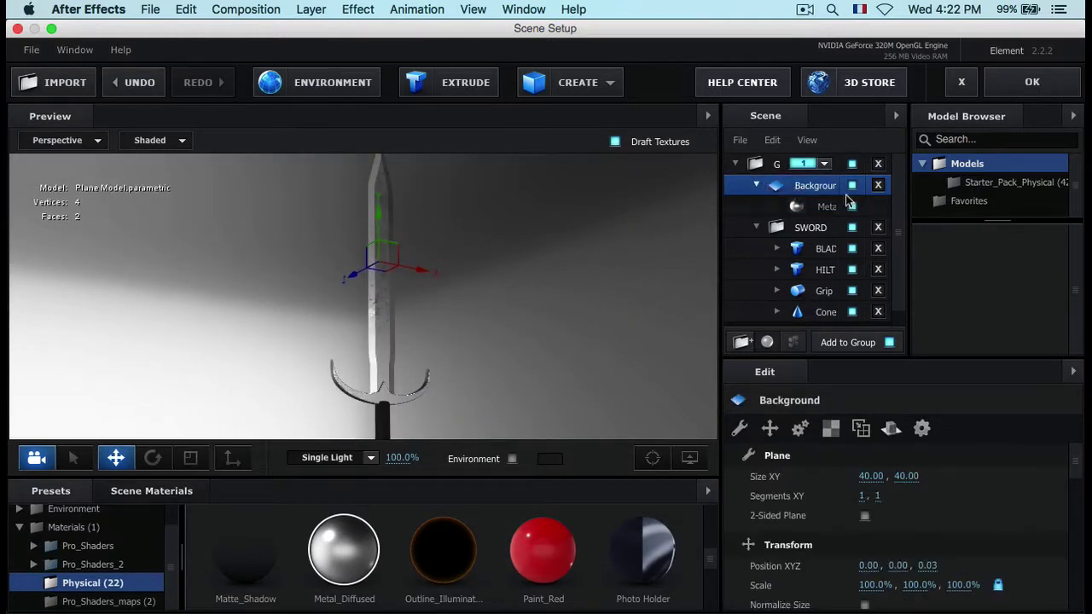
left_click(892, 428)
left_click(913, 478)
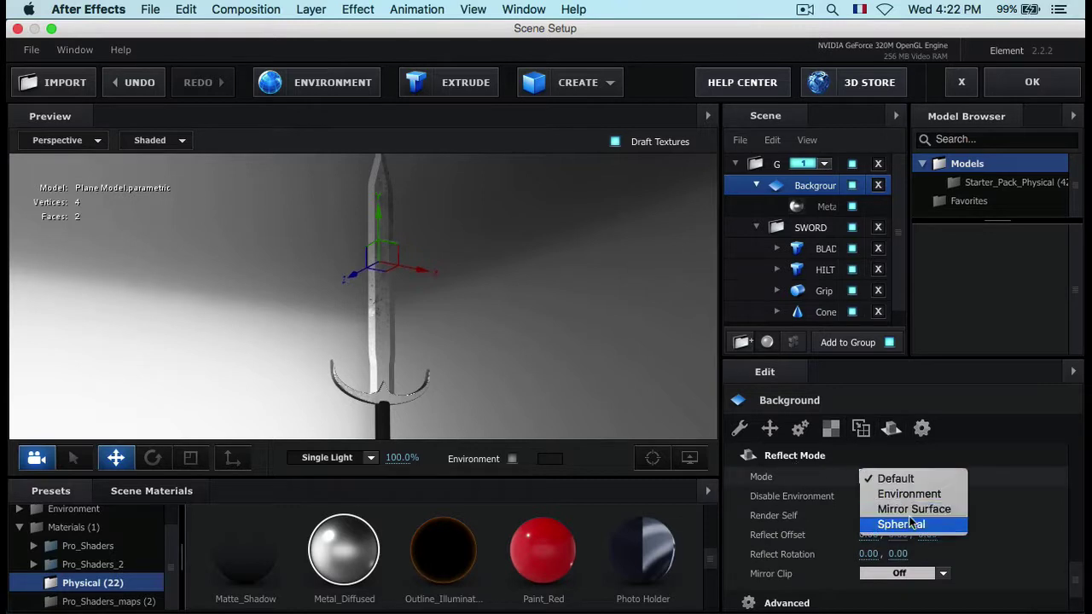
left_click(913, 509)
Step: Set the Reflect Mode of the SWORD folder to Spherical
left_click(810, 228)
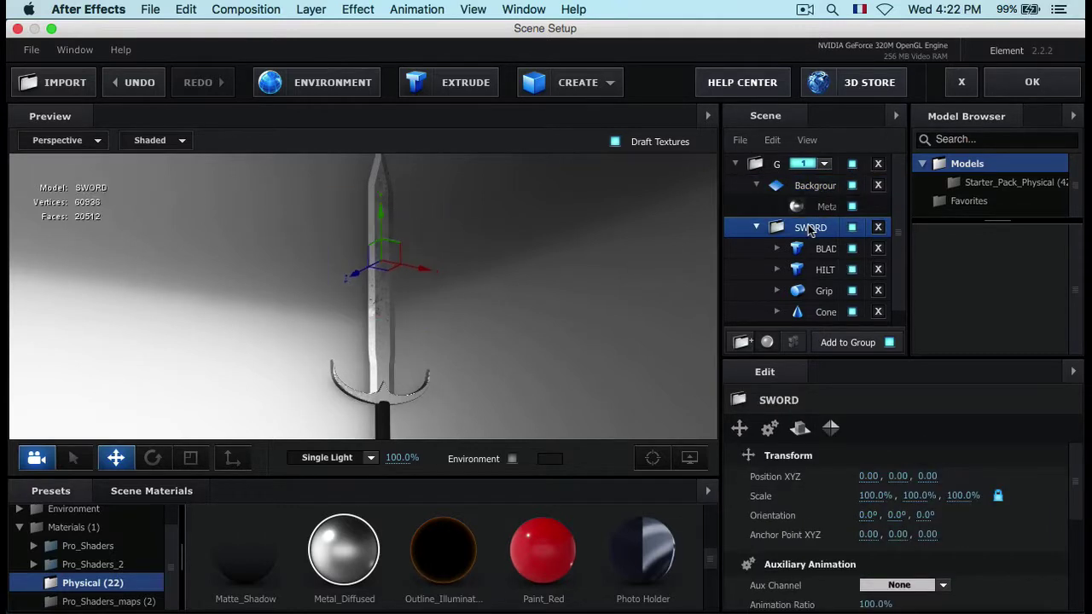
left_click(800, 428)
left_click(881, 483)
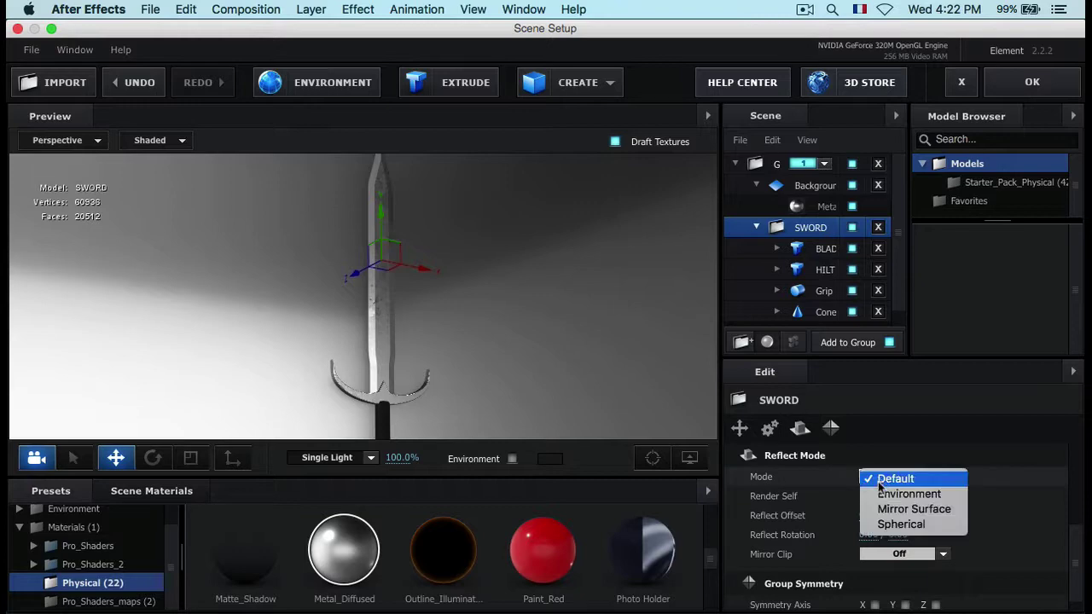
left_click(761, 479)
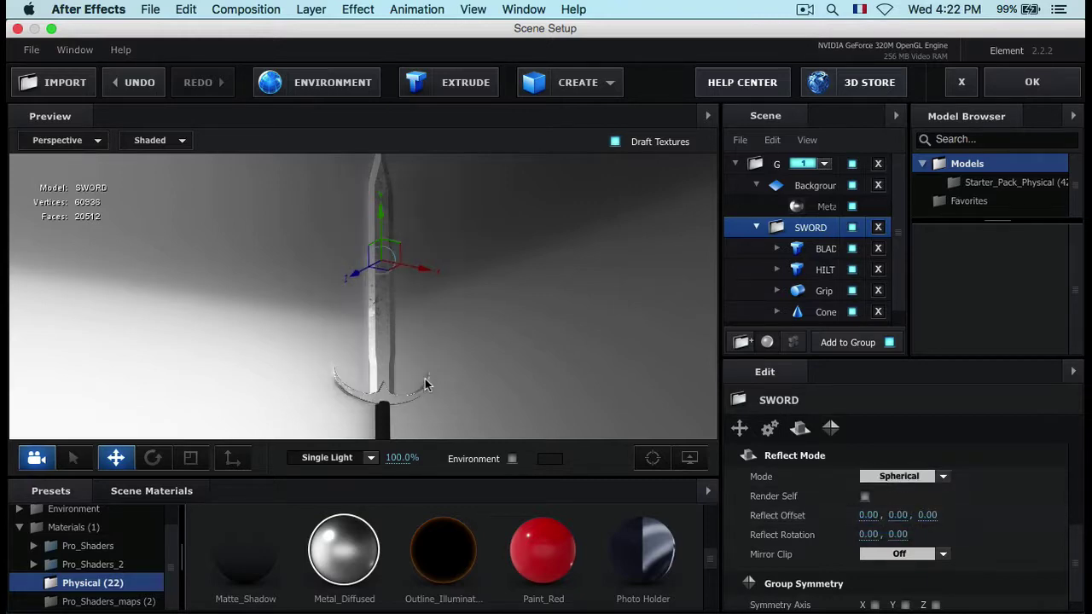
left_click_drag(459, 412, 428, 396)
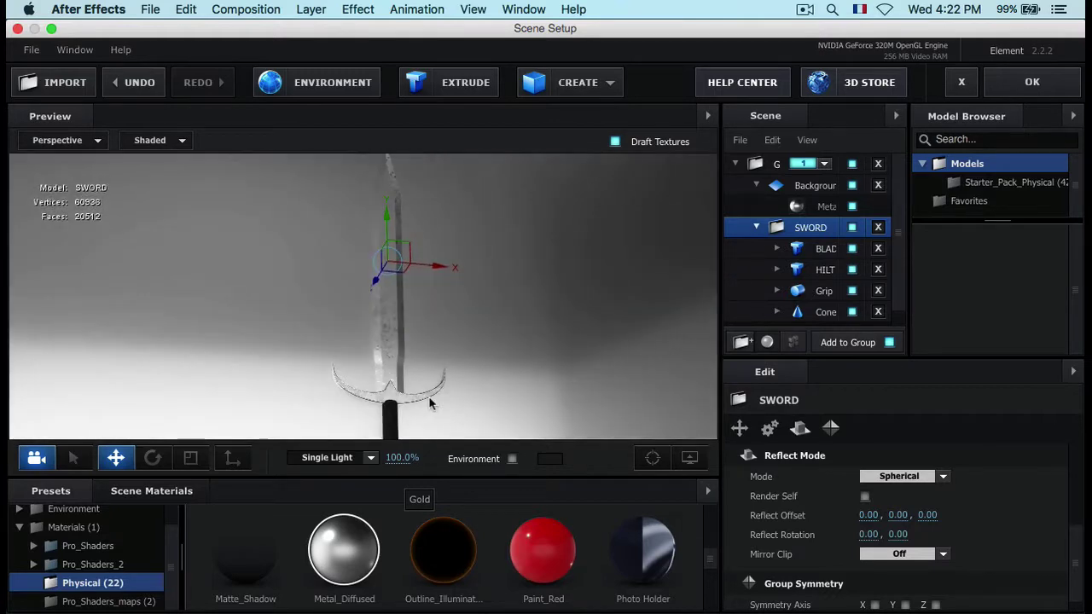
Step: Apply the Garage_blurred environment from the V1_Environment presets to the scene
left_click(73, 526)
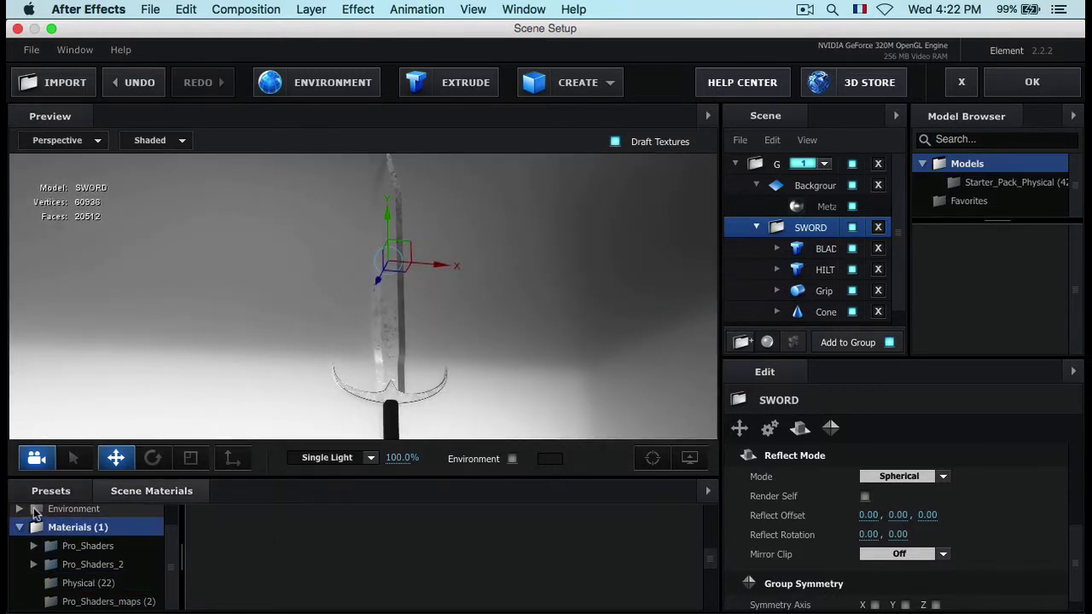
left_click(34, 510)
left_click(90, 545)
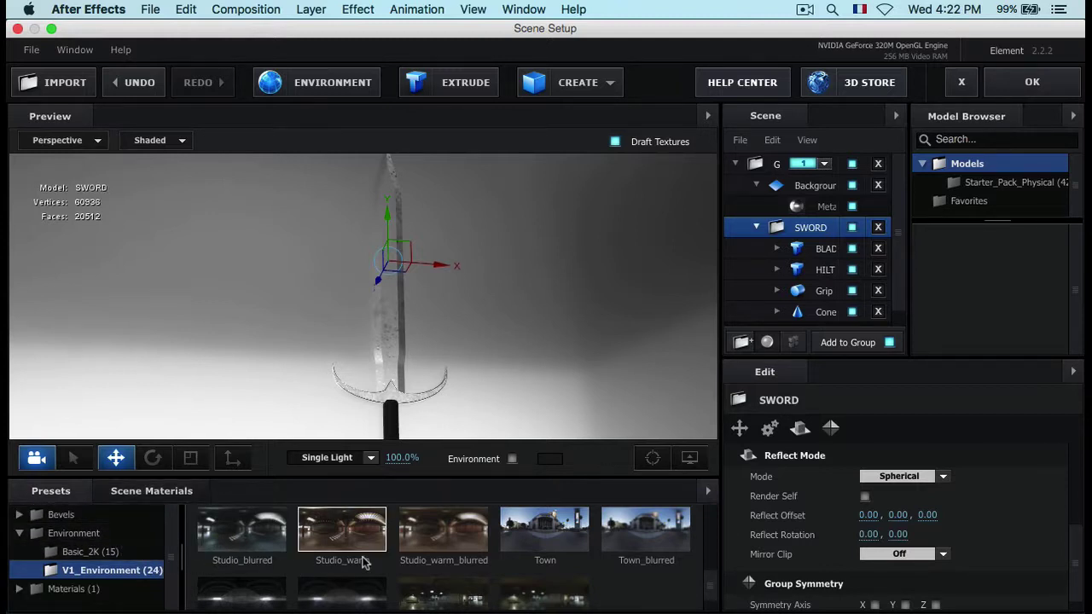
scroll(483, 539, "down", 1)
scroll(485, 541, "up", 3)
scroll(341, 555, "down", 1)
left_click(640, 517)
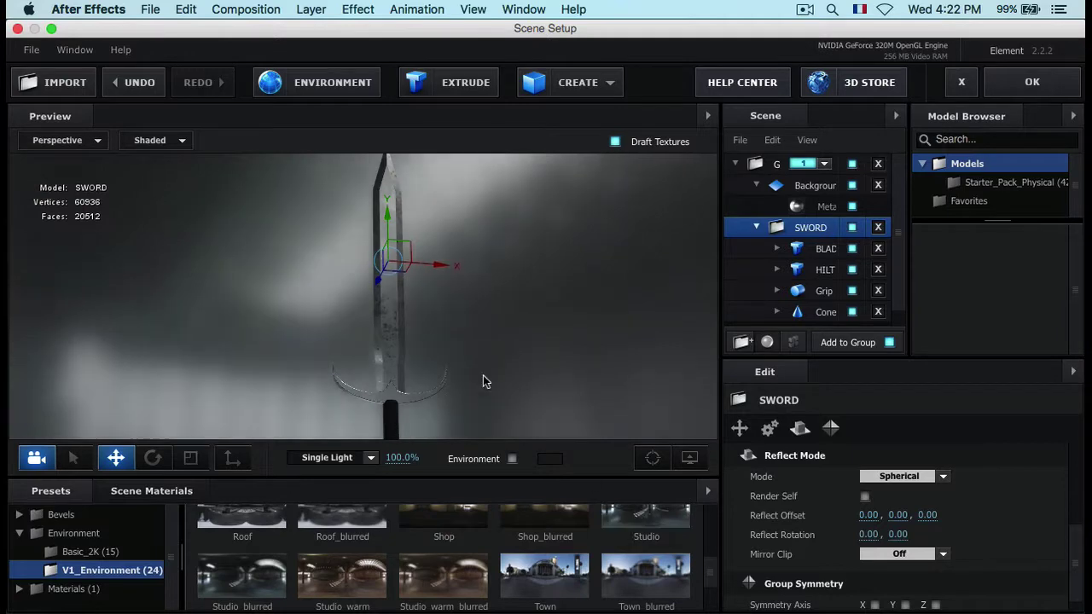
Step: Rotate the whole SWORD folder about a quarter turn around its Z axis so the sword lies horizontally, and return to the Move tool
left_click_drag(523, 350, 614, 333)
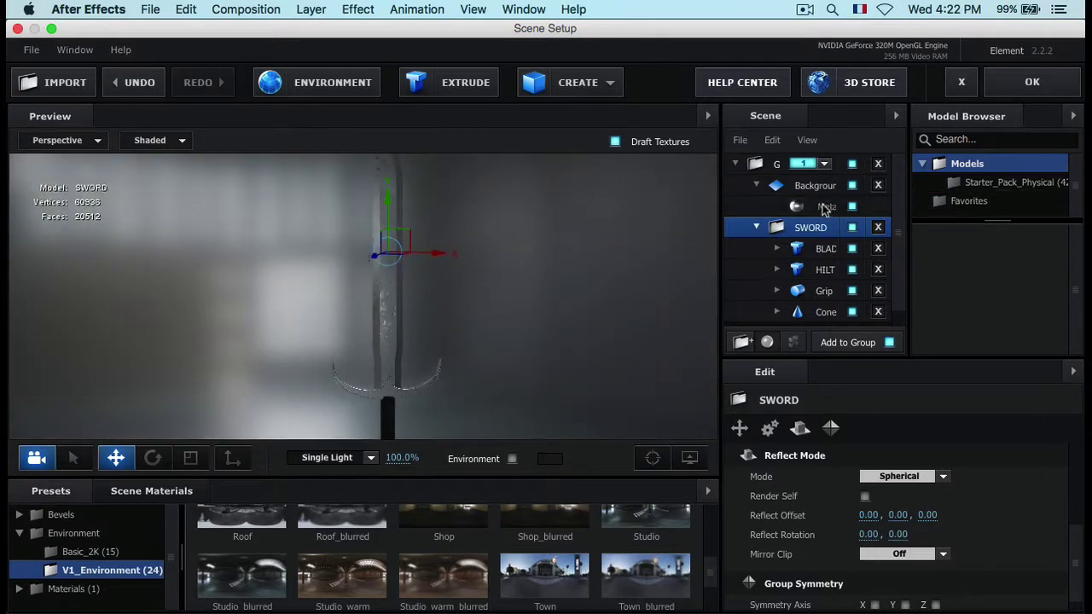
left_click(153, 458)
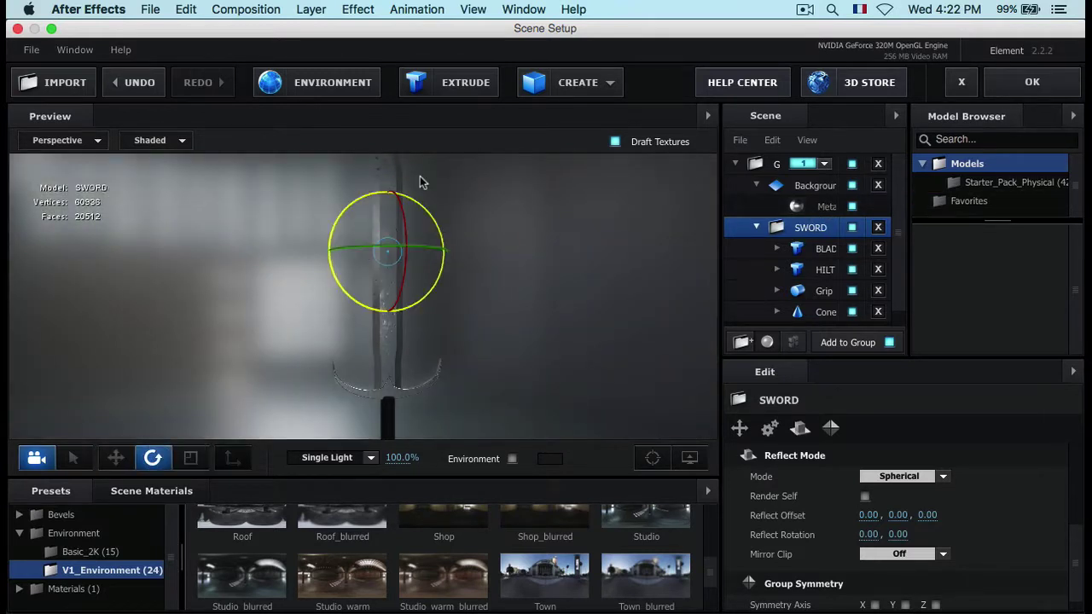
left_click_drag(357, 214, 309, 345)
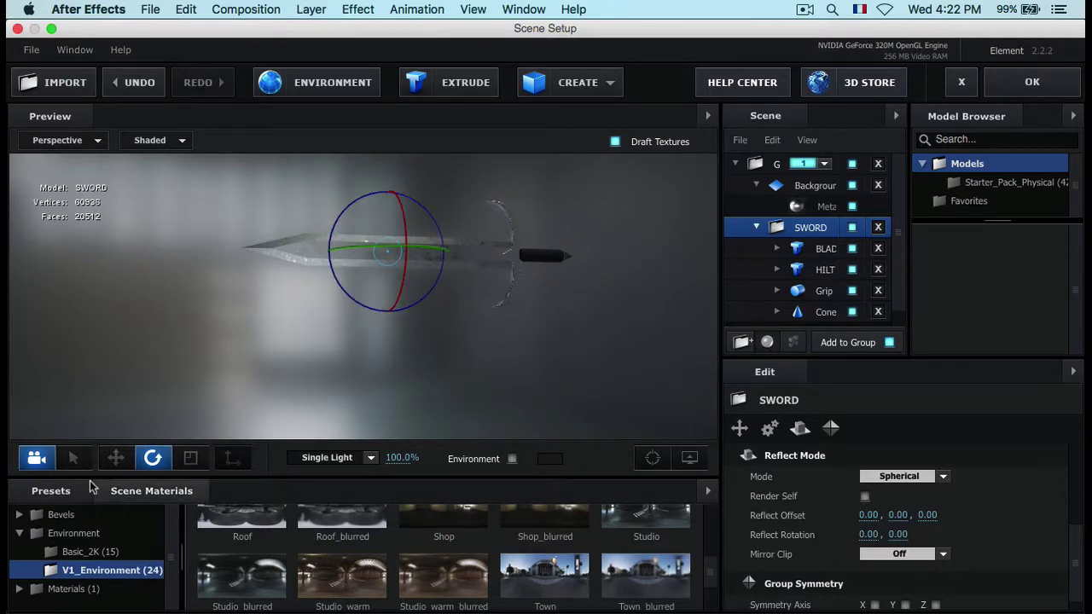
left_click(116, 458)
left_click_drag(446, 373, 461, 299)
scroll(461, 294, "up", 5)
left_click_drag(503, 374, 518, 339)
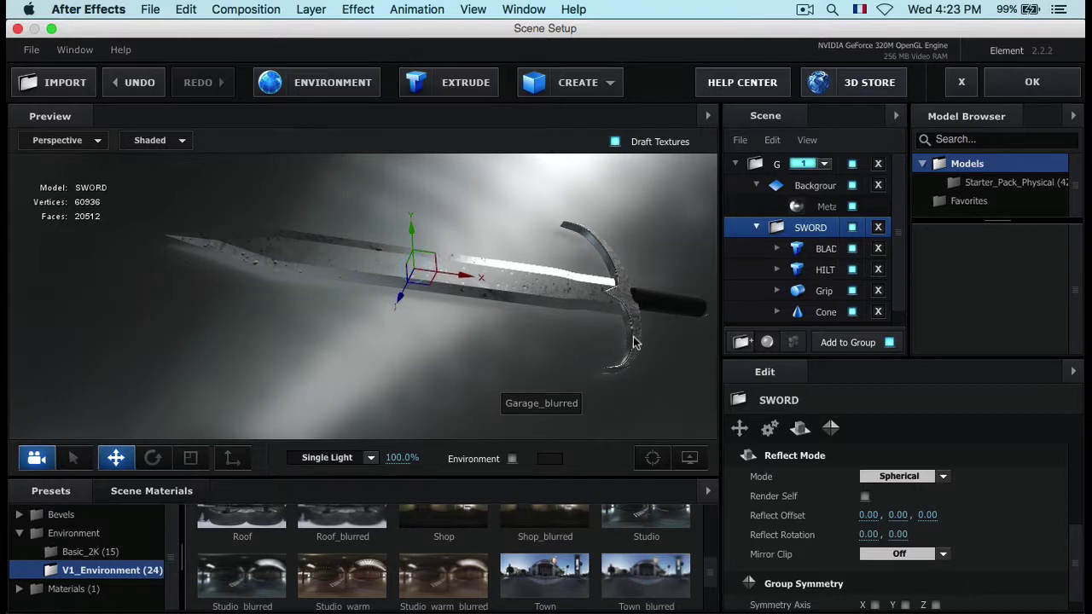
Step: Set the Bevel Copies of the BLADE extrusion to 2
left_click(826, 250)
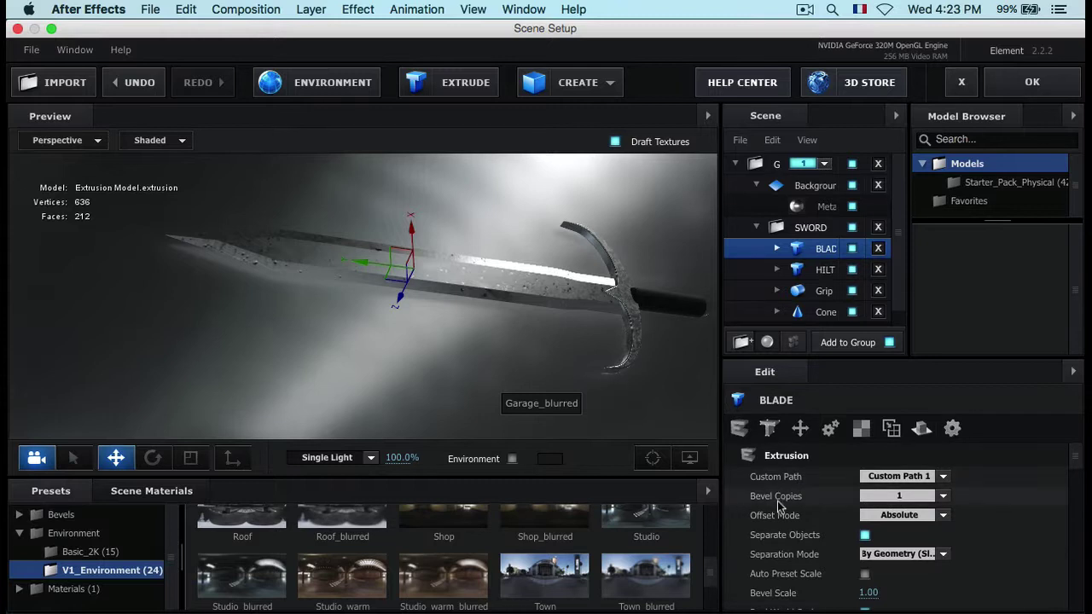
left_click(898, 496)
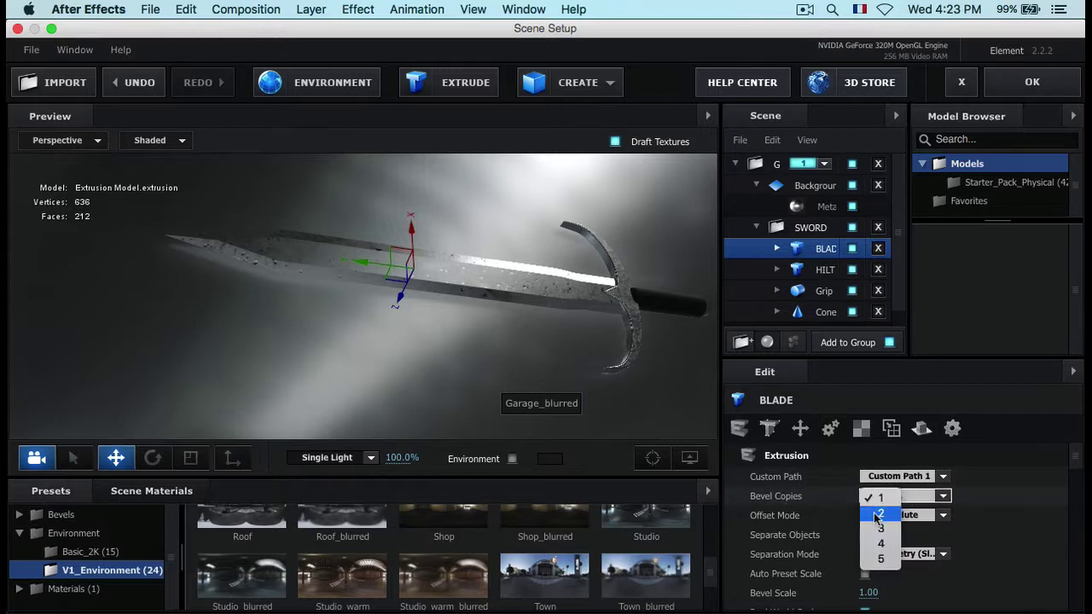
left_click(879, 515)
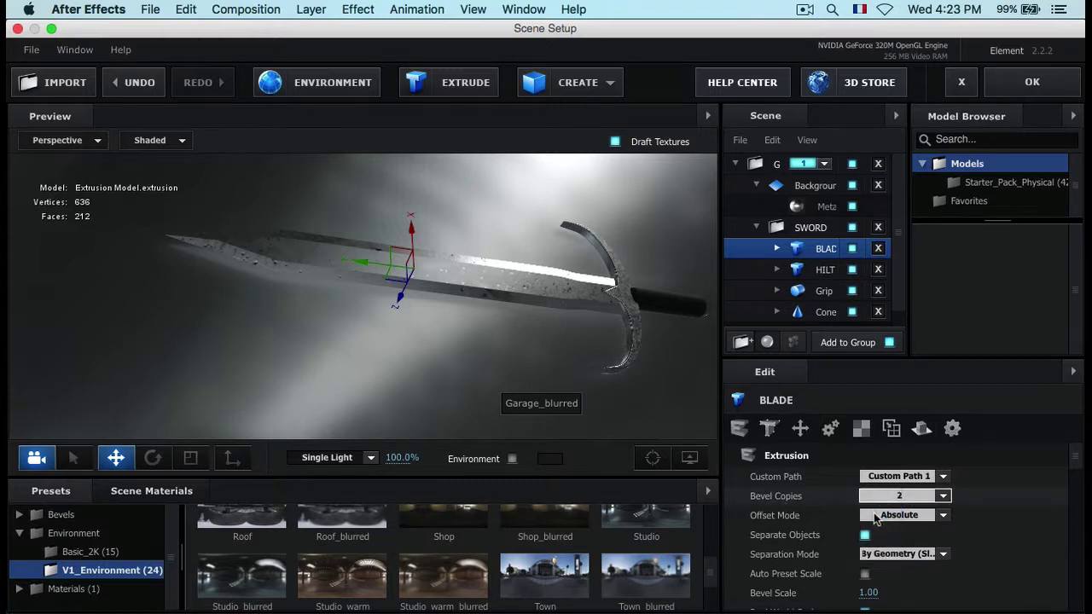
Step: Enable Bevel Outline on the blade's Bevel 2
left_click(776, 248)
left_click(824, 292)
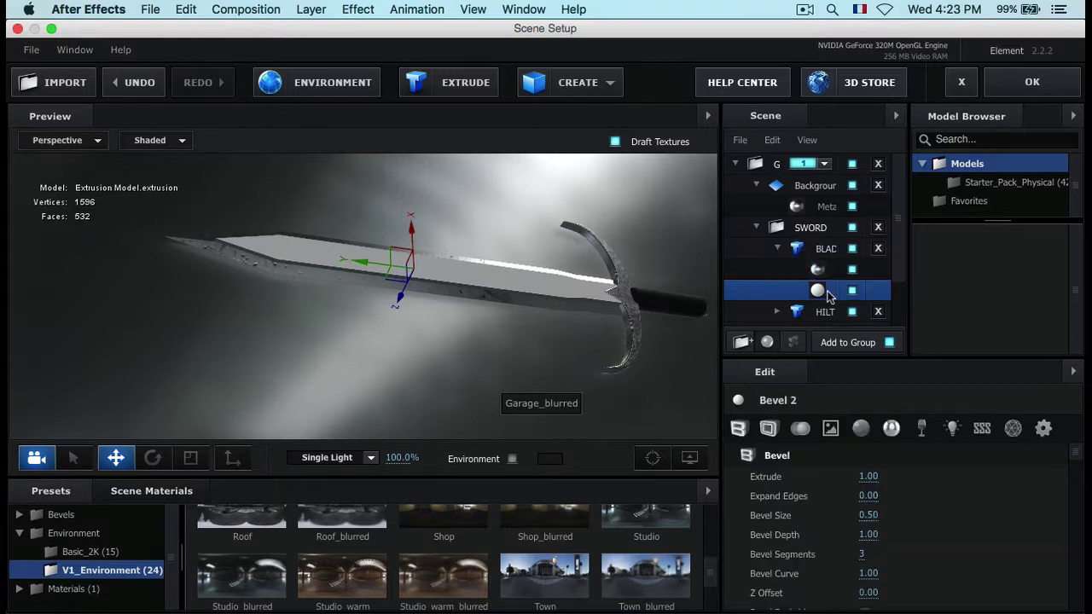
left_click(768, 429)
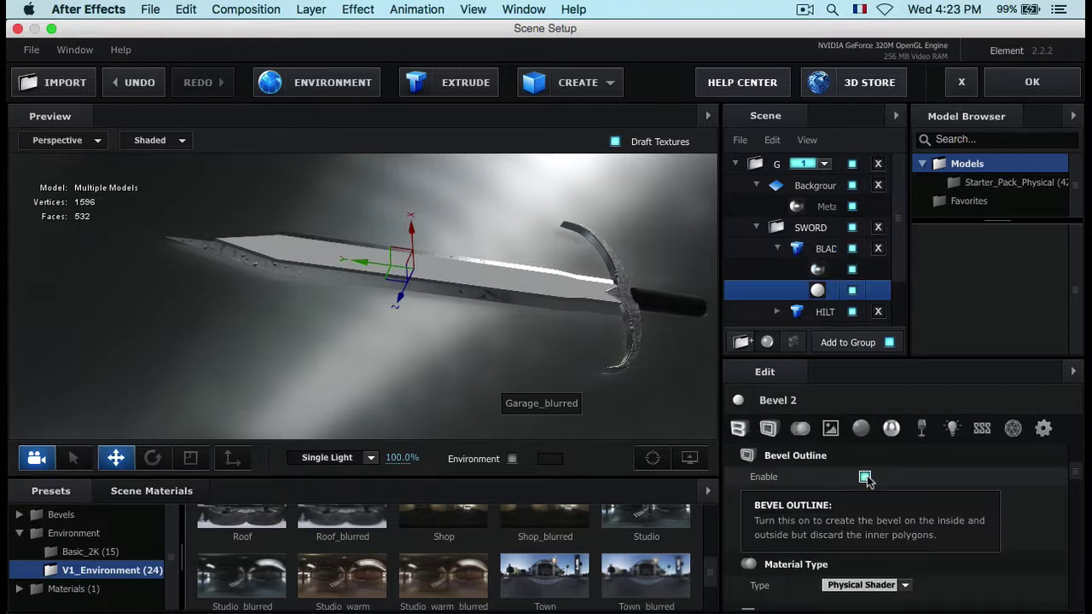
left_click(865, 478)
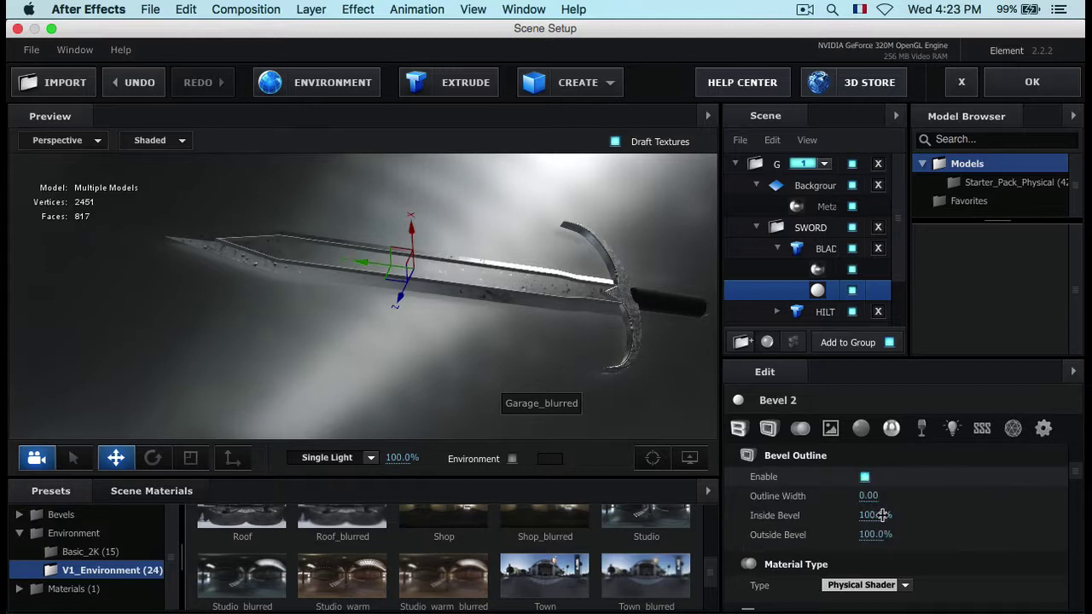
Step: Set the Z Offset of the blade's Bevel 2 to -0.42
left_click_drag(466, 338, 200, 297)
scroll(186, 215, "up", 4)
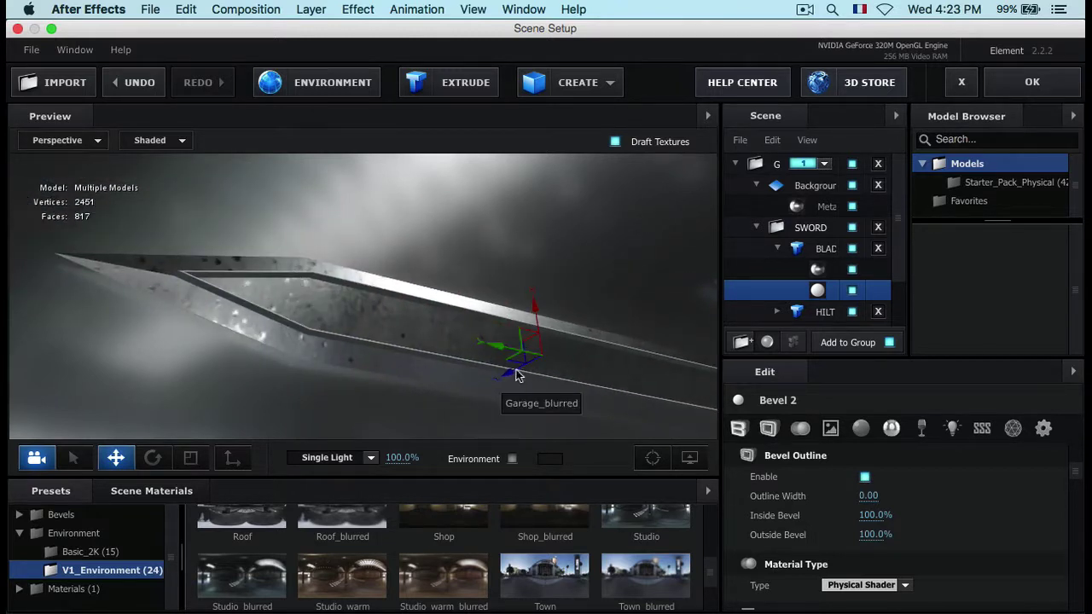
scroll(898, 520, "down", 2)
scroll(900, 518, "up", 5)
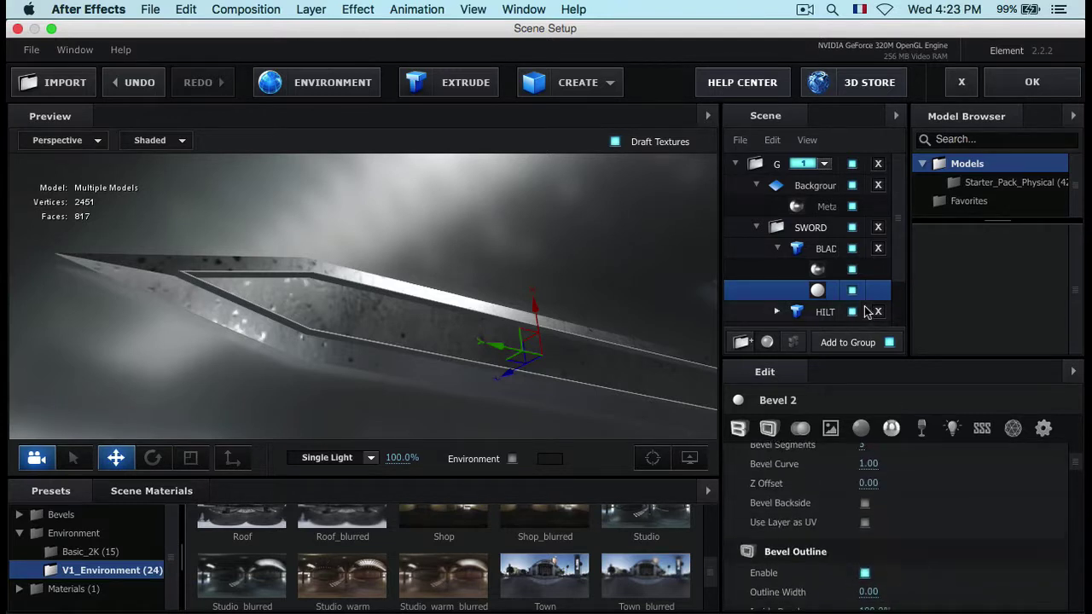
scroll(842, 543, "up", 3)
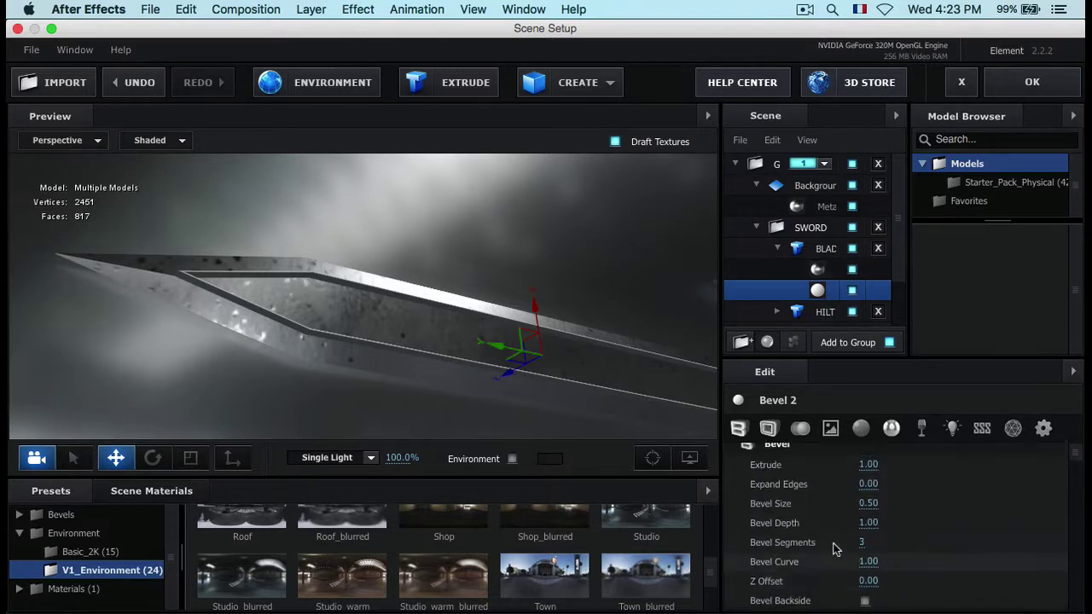
scroll(905, 528, "down", 1)
scroll(906, 533, "down", 1)
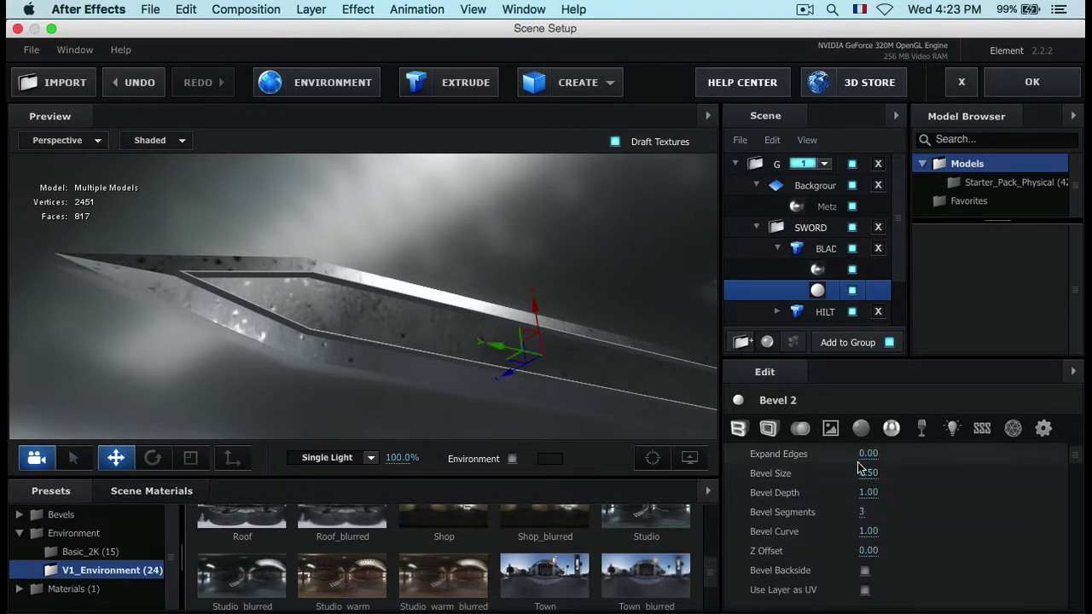
scroll(848, 468, "up", 3)
scroll(925, 536, "down", 3)
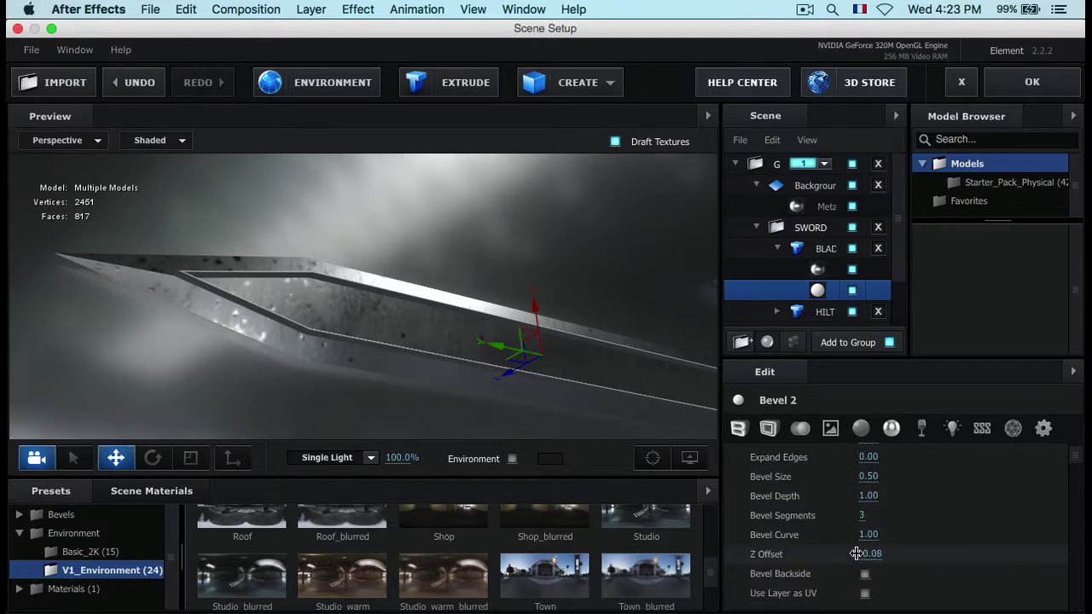
left_click_drag(844, 551, 827, 551)
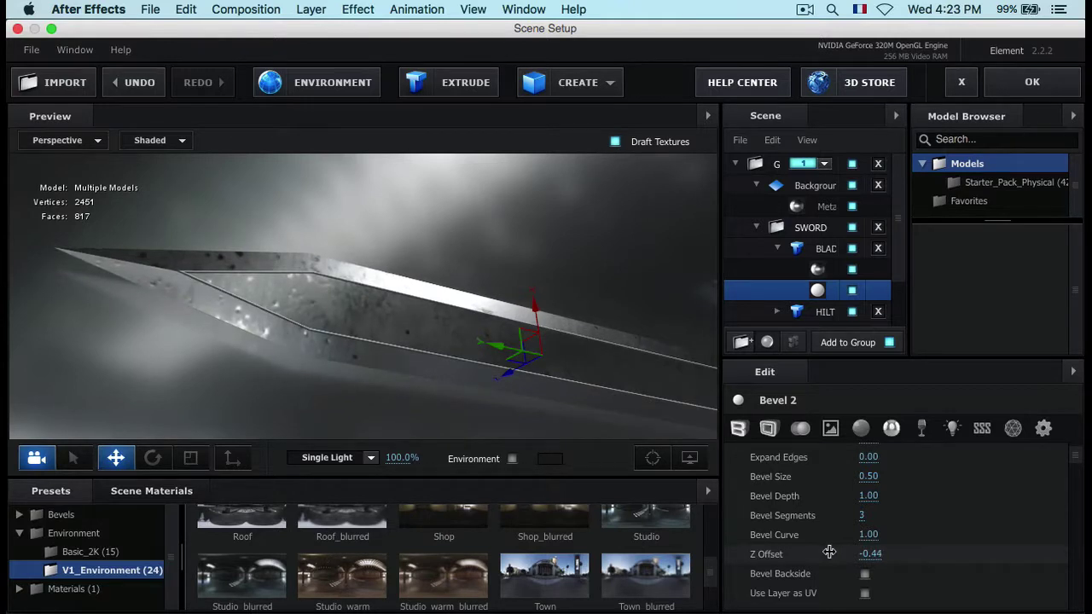
Step: Set the Bevel 2 outline's Inside Bevel to 0% and its Outside Bevel to 425%
scroll(924, 505, "up", 1)
scroll(924, 506, "down", 3)
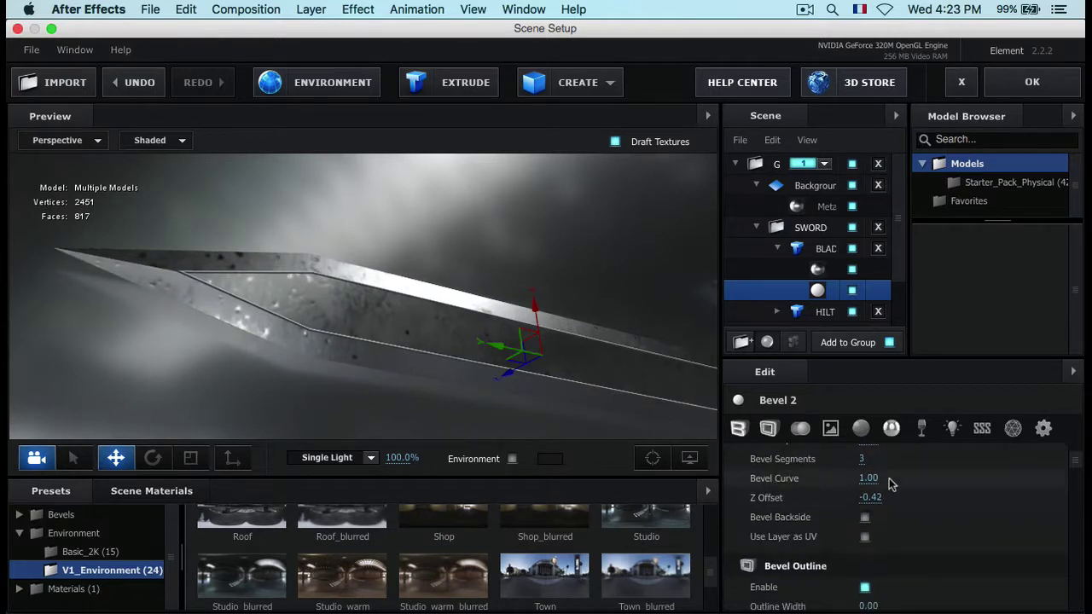
left_click(772, 432)
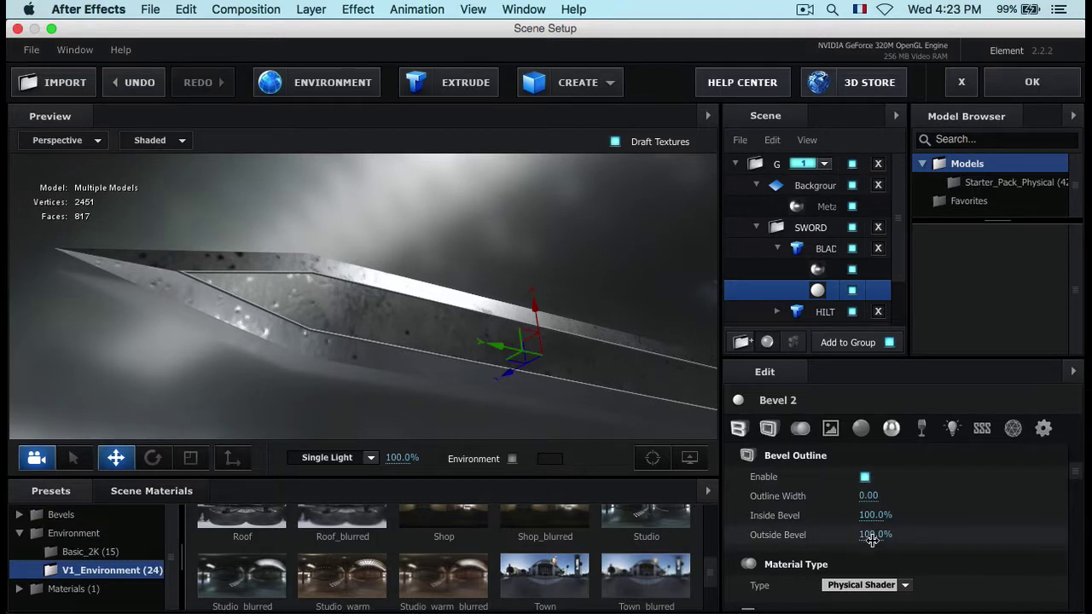
left_click_drag(849, 514, 768, 515)
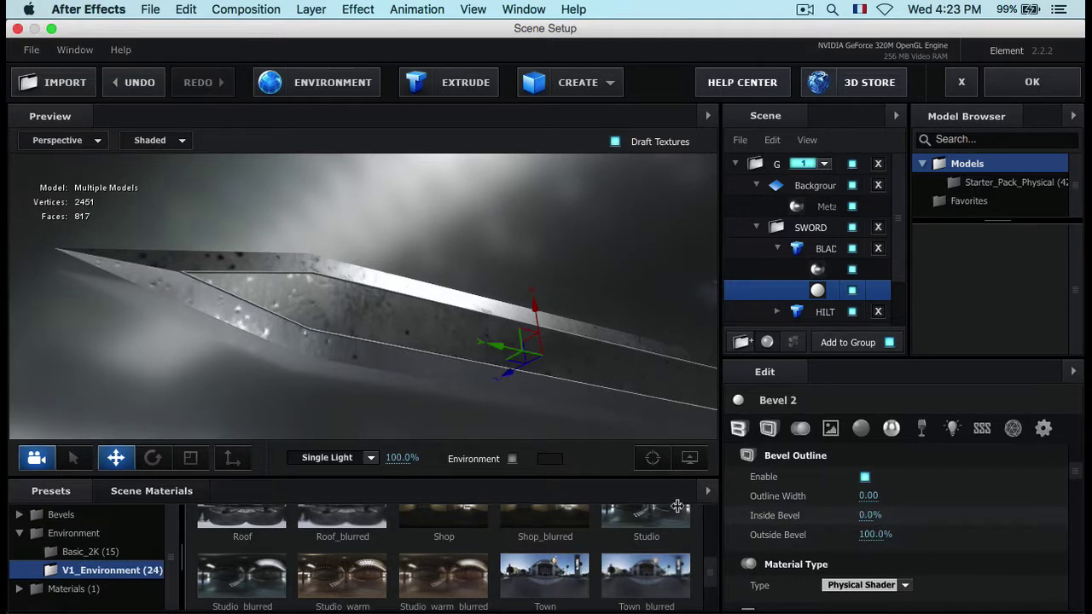
left_click_drag(899, 530, 1082, 476)
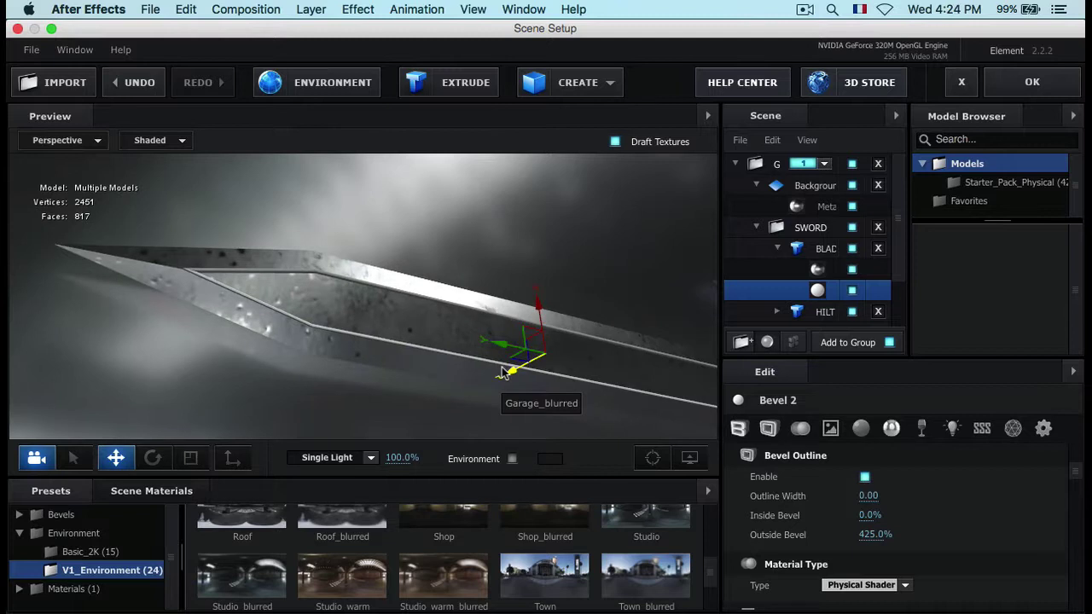
Step: Undo the last change and set the Inside Bevel of the blade's Bevel 2 outline to 150%
key("super+z")
left_click_drag(504, 373, 504, 373)
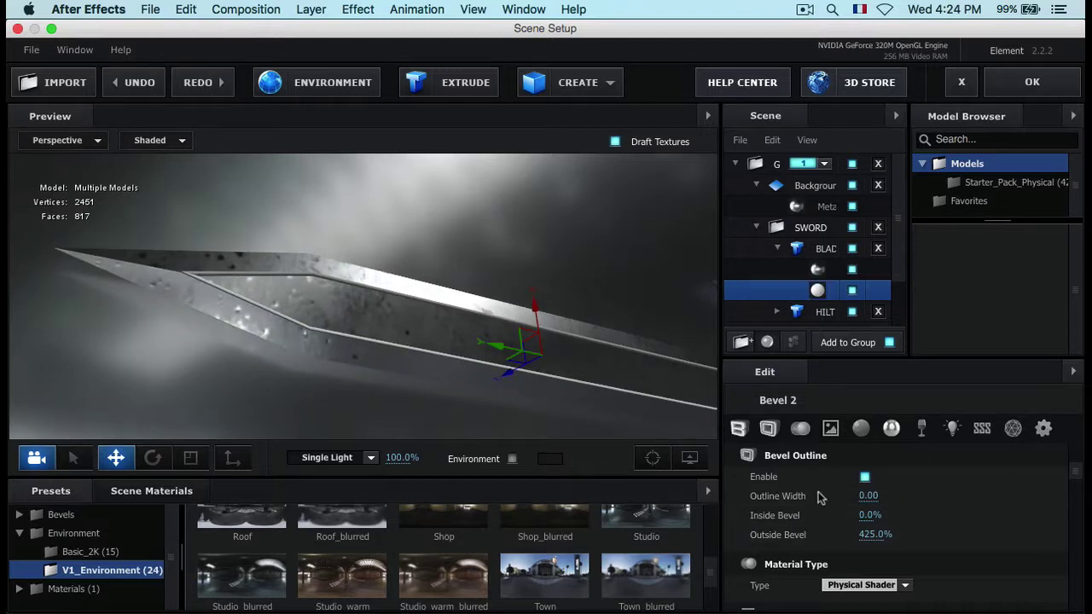
left_click_drag(932, 511, 993, 513)
mouse_move(441, 402)
left_mouse_down()
mouse_move(431, 344)
mouse_move(429, 414)
left_mouse_up()
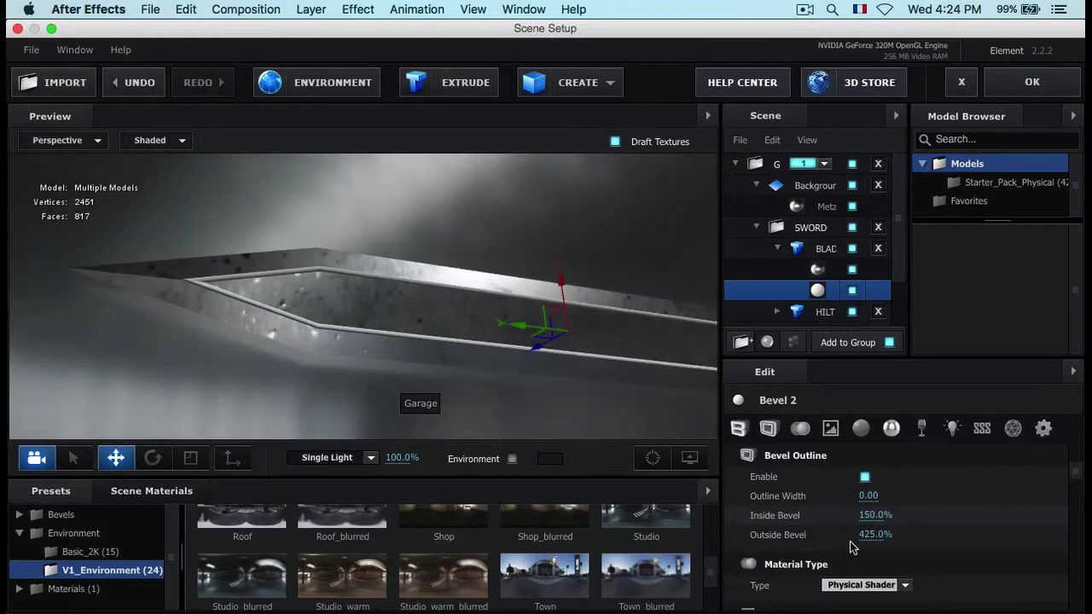
Step: Set the Z Offset of the blade's Bevel 2 to -0.45
scroll(906, 522, "up", 2)
scroll(905, 521, "up", 2)
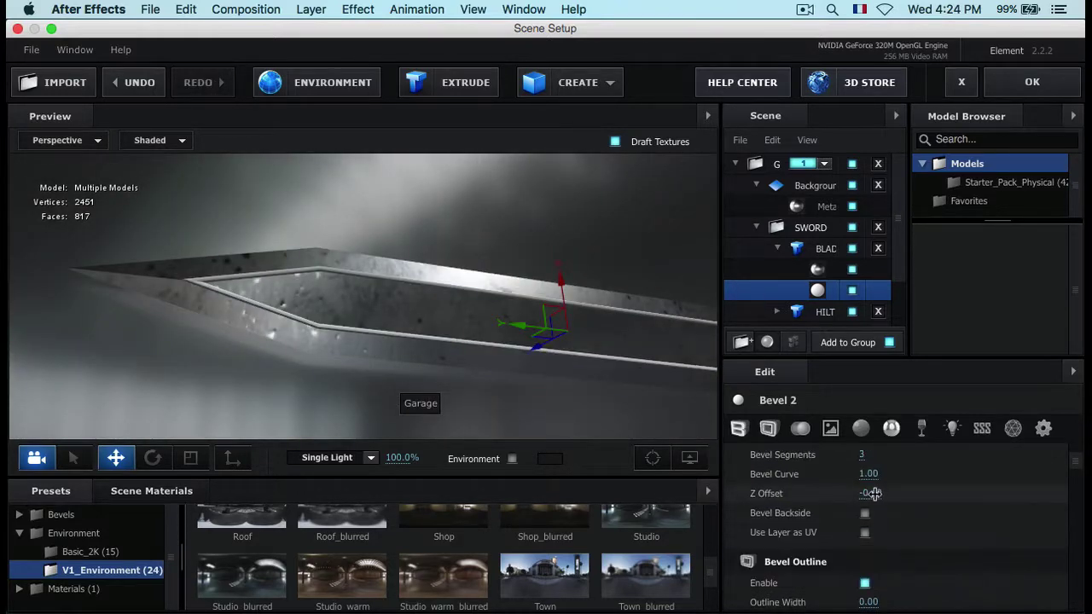
left_click_drag(864, 493, 870, 493)
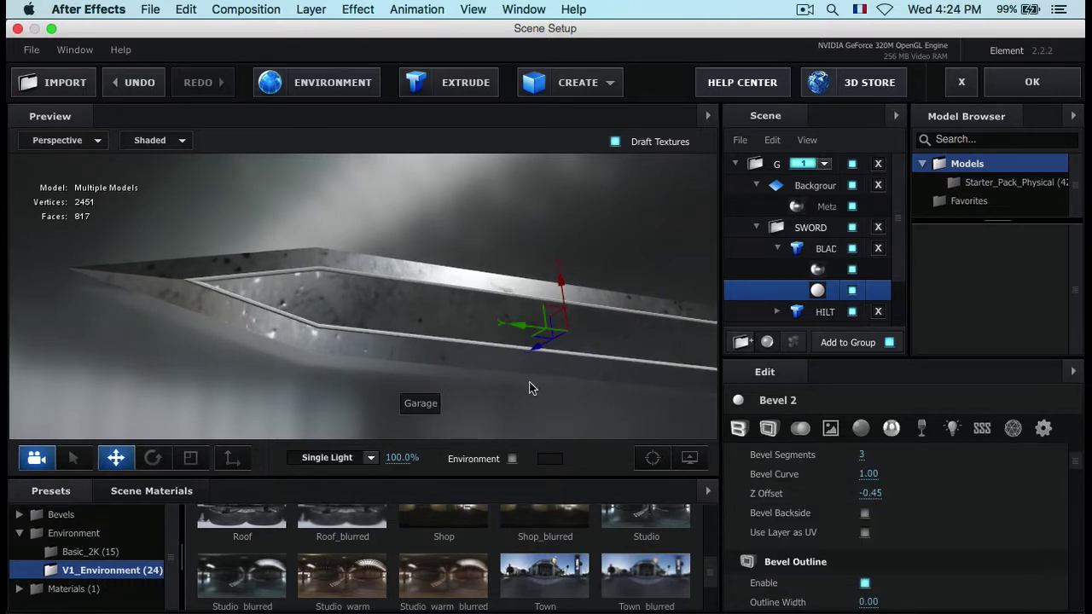
Step: Apply the Gold material from the Physical presets to the blade's Bevel 2 and accept the scene setup
left_click(84, 588)
scroll(84, 588, "down", 1)
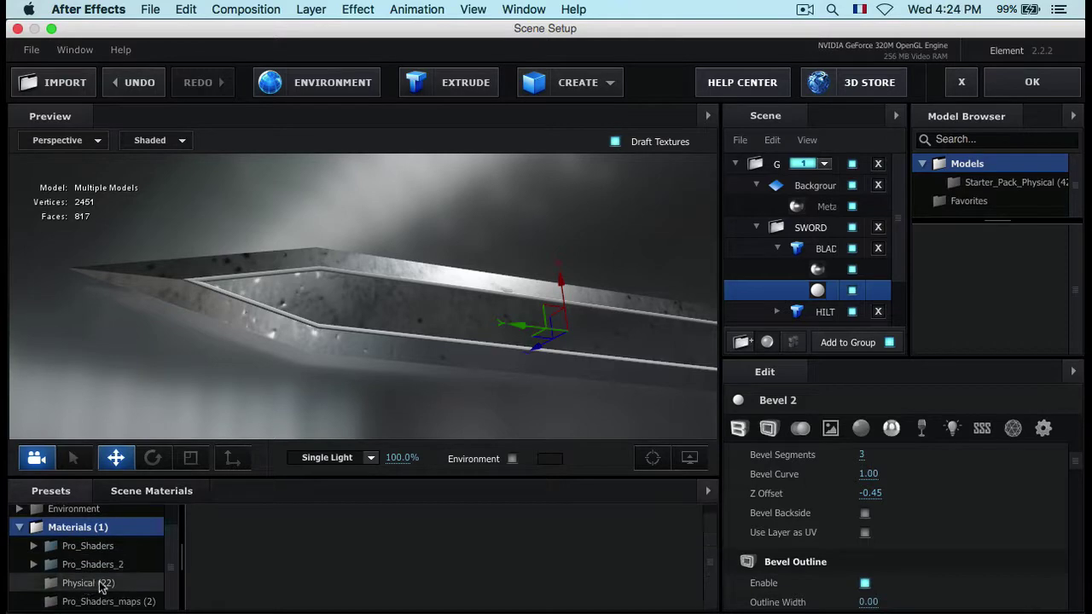
left_click(94, 583)
scroll(494, 558, "down", 3)
left_click_drag(452, 561, 817, 286)
left_click_drag(527, 372, 503, 376)
left_click_drag(659, 373, 626, 350)
scroll(584, 331, "down", 4)
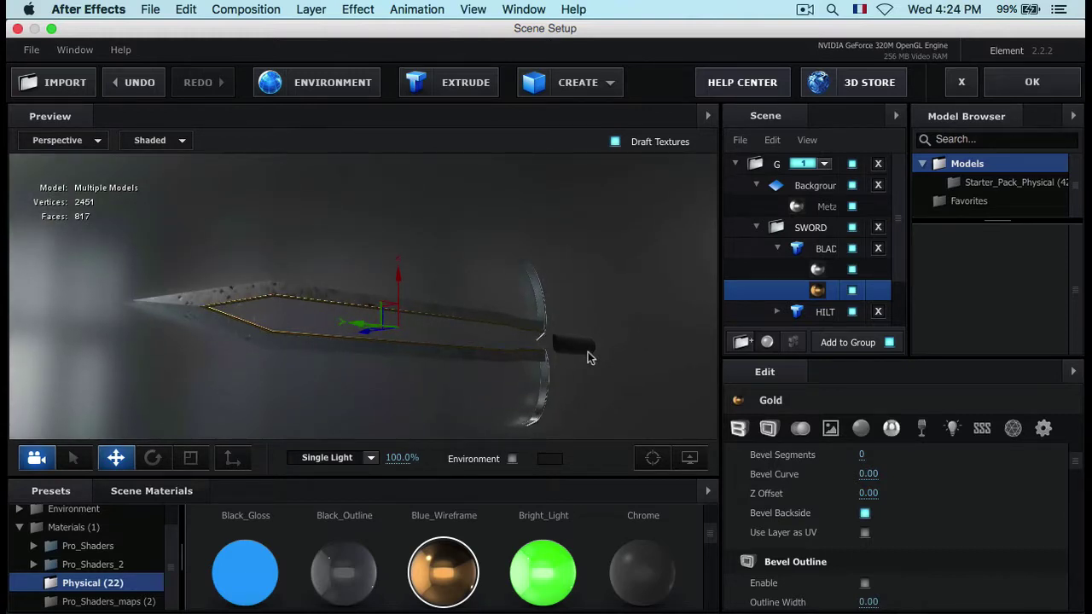
left_click(1059, 87)
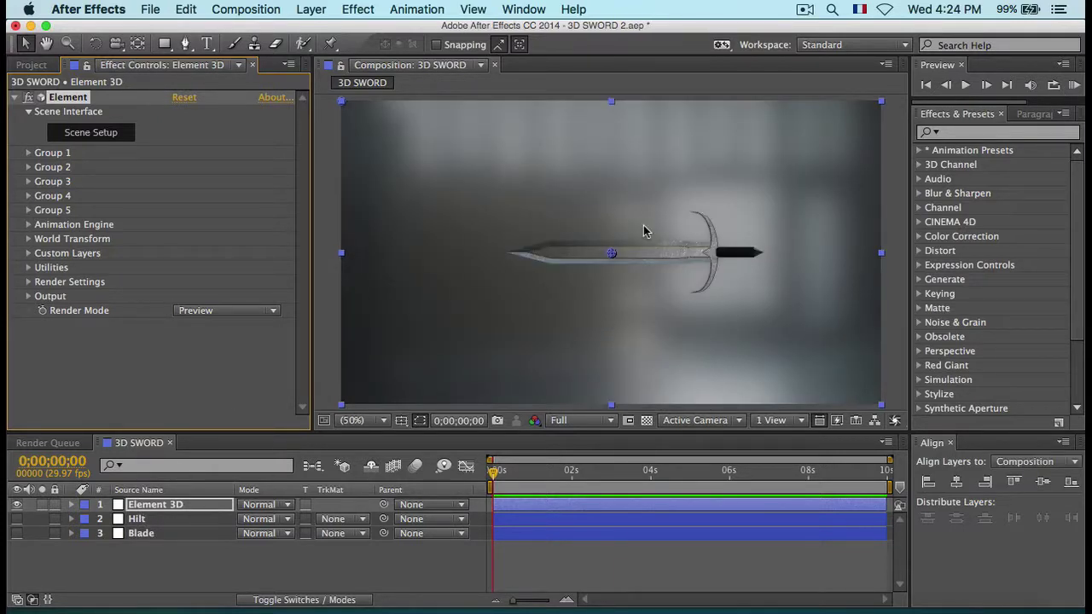
Step: Create a white 1280 x 720 px solid named Line in the 3D SWORD composition
right_click(181, 555)
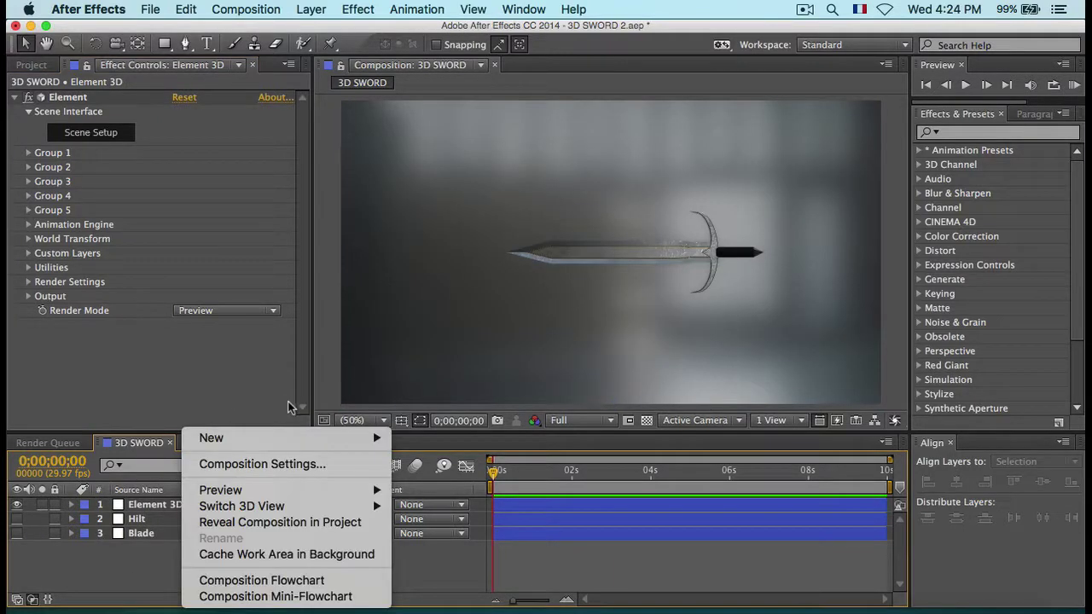
mouse_move(367, 437)
left_click(427, 480)
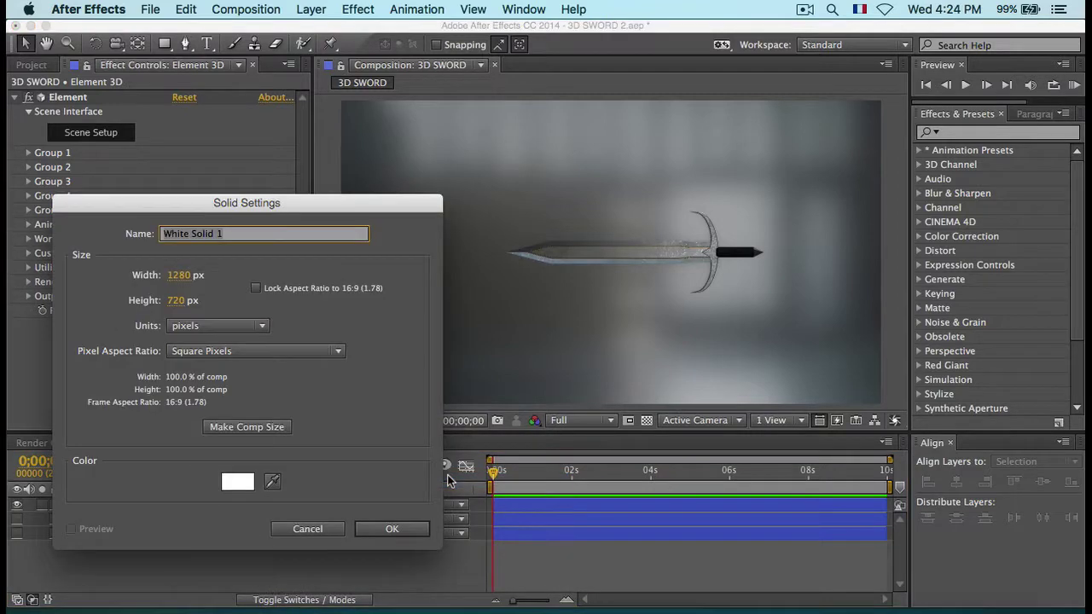
type("Line")
key("Return")
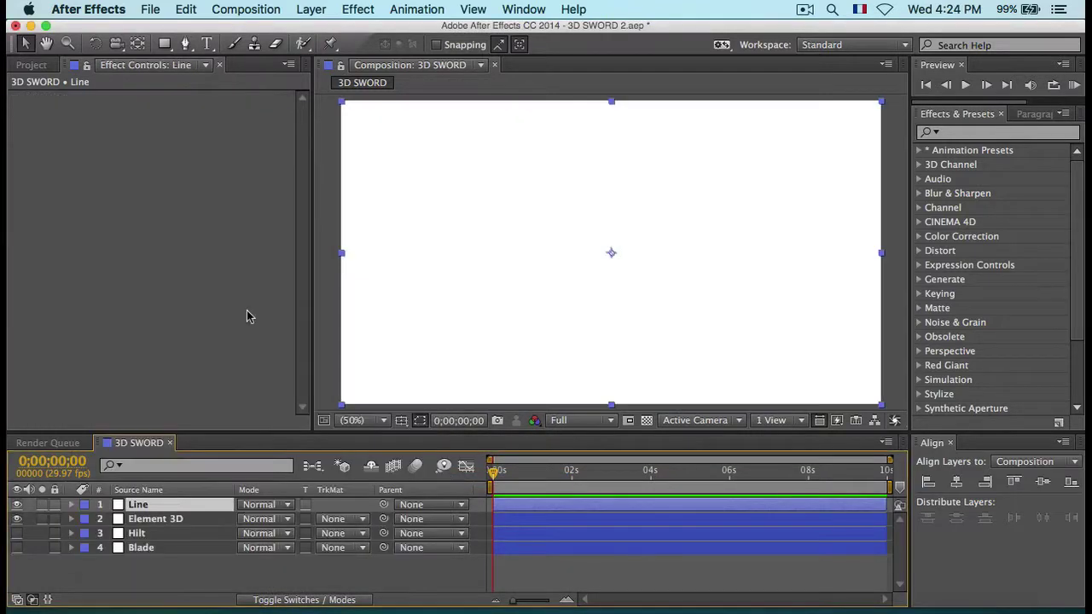
Step: Draw a thin vertical rectangular mask on the Line solid, centred and spanning nearly the full frame height
left_click(163, 45)
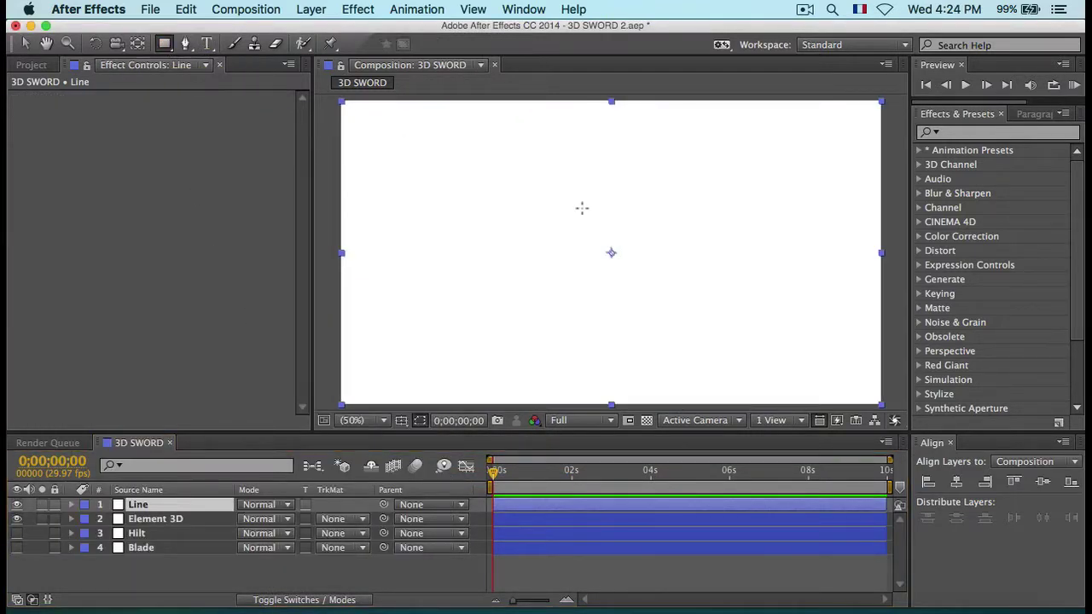
mouse_move(610, 253)
left_mouse_down()
mouse_move(654, 297)
mouse_move(634, 294)
mouse_move(609, 396)
left_mouse_up()
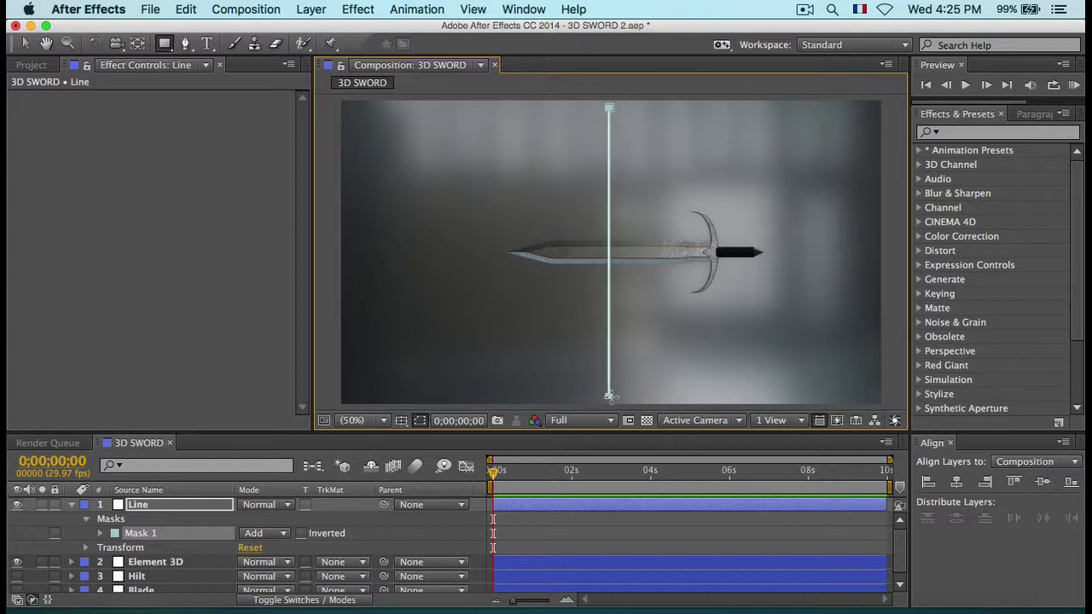
key("v")
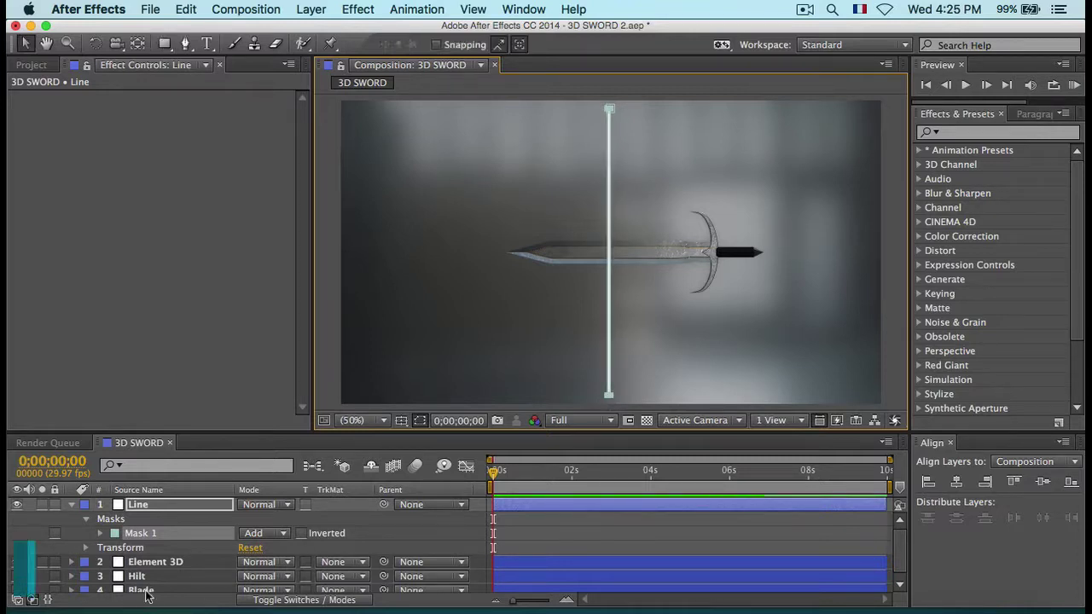
Step: Move the Line layer below Element 3D and hide it
left_click_drag(138, 504, 137, 568)
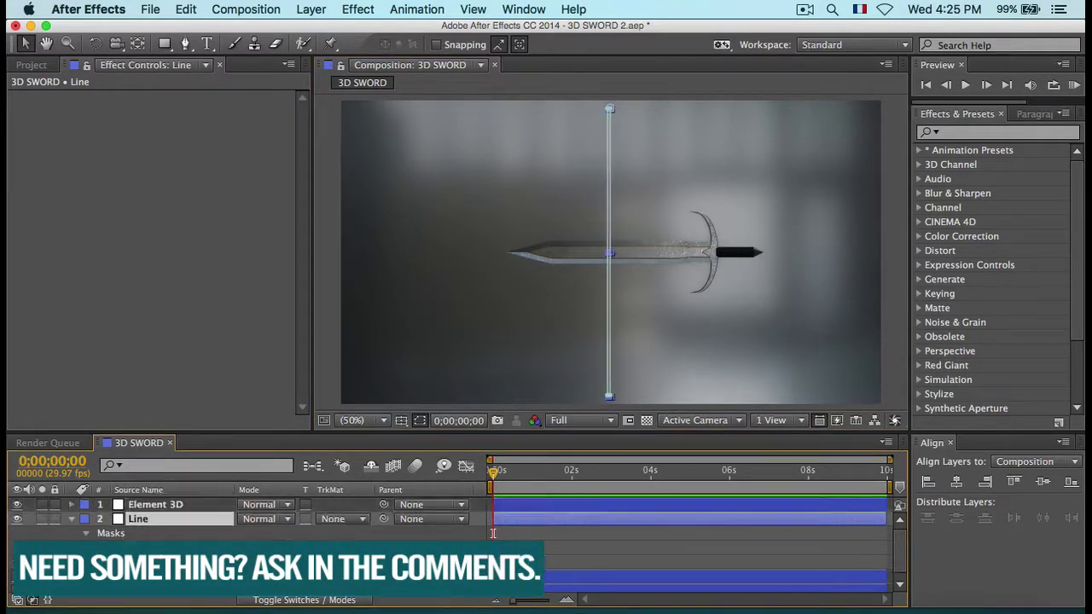
left_click(16, 520)
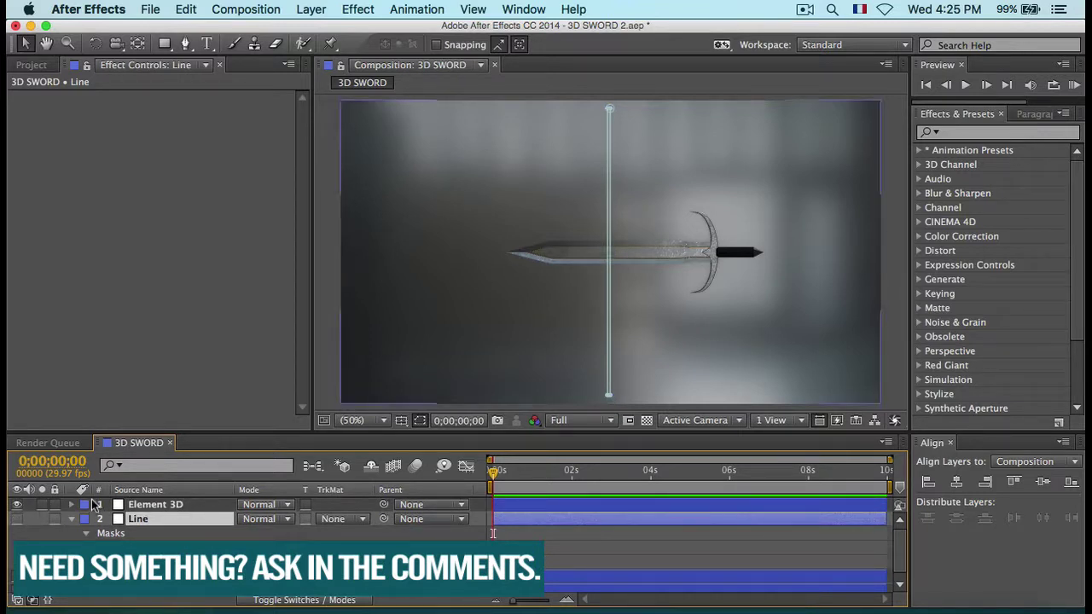
Step: Assign the Line layer to Path Layer 3 in Element 3D's Custom Text and Masks
left_click(72, 505)
left_click(156, 504)
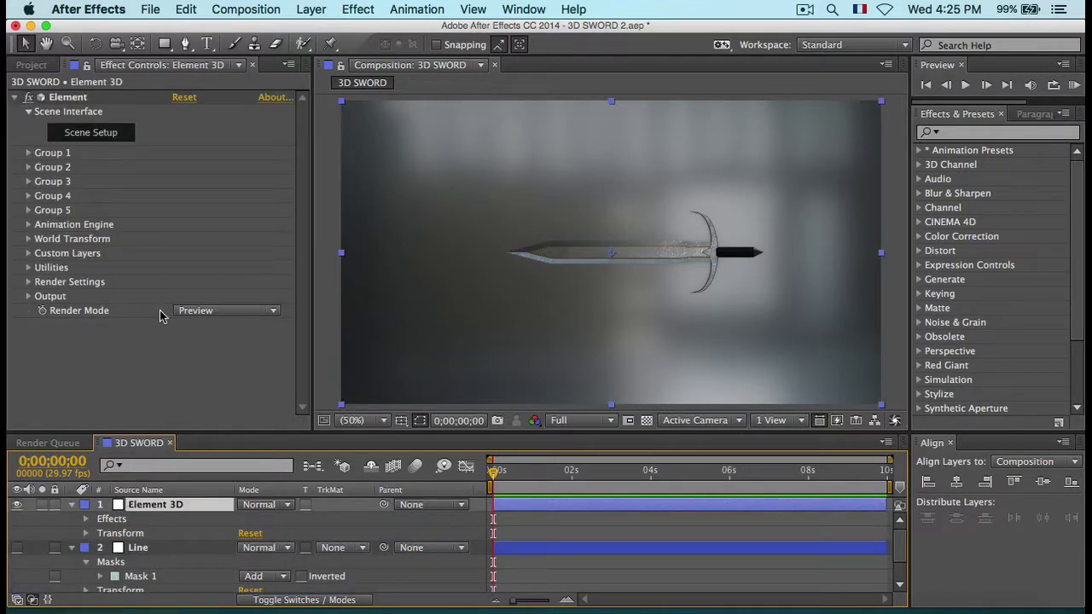
left_click(28, 253)
scroll(152, 280, "down", 3)
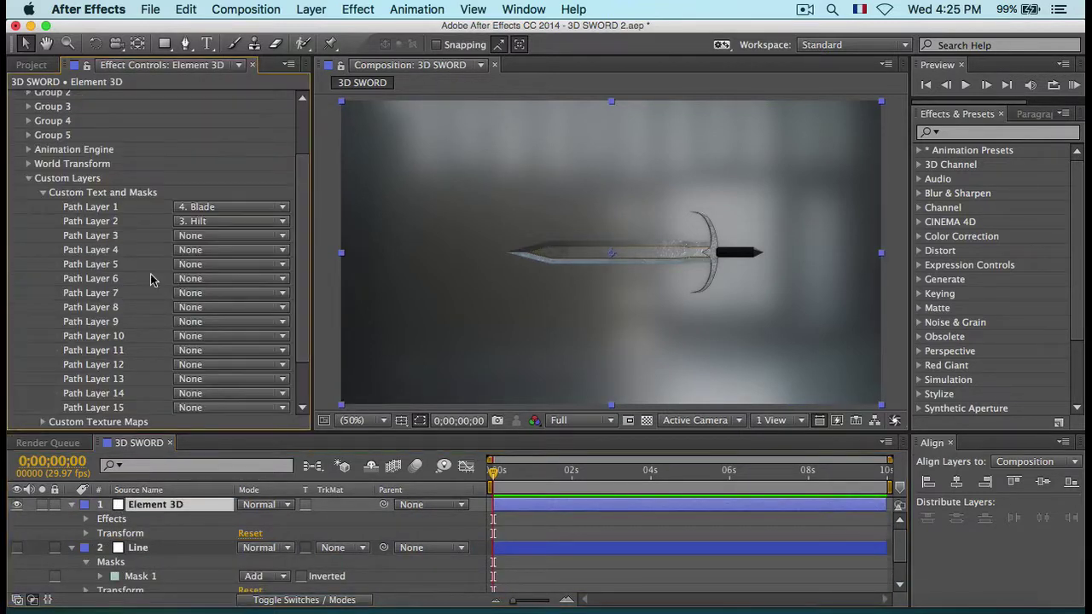
left_click(239, 235)
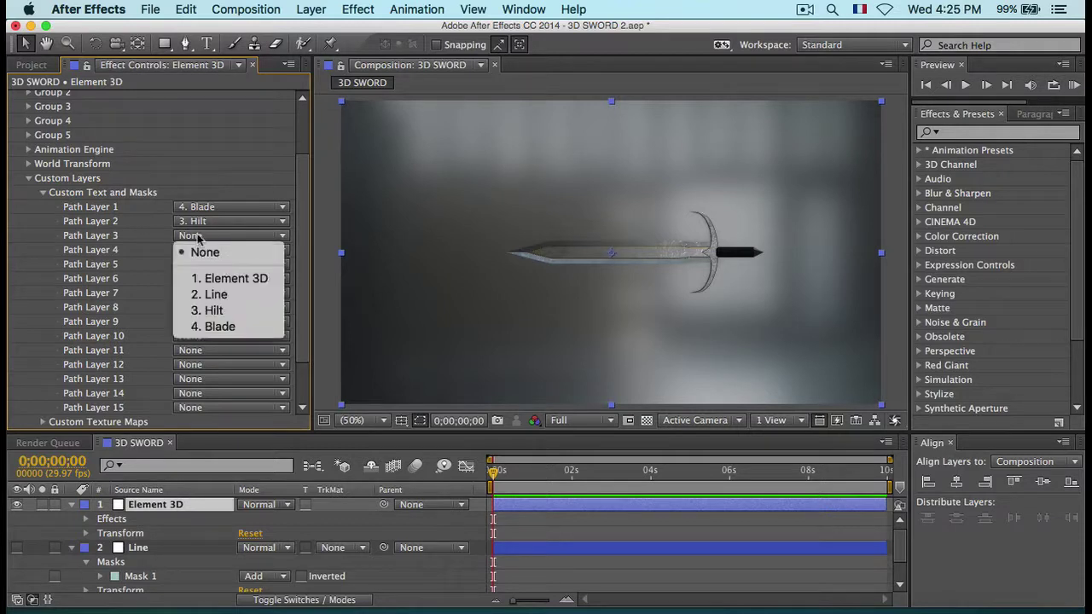
left_click(232, 294)
left_click(29, 178)
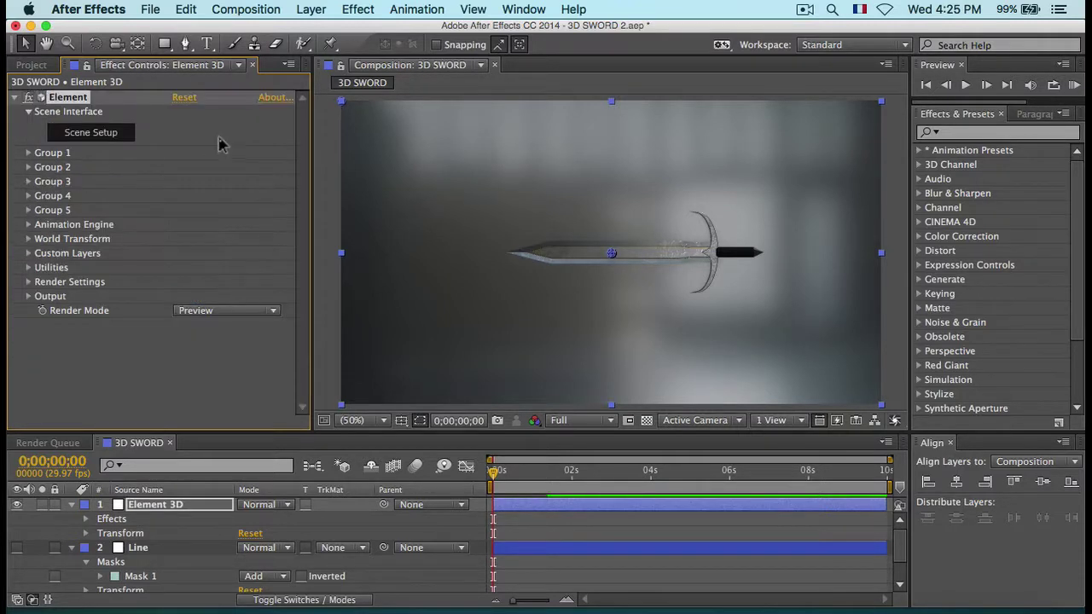
Step: Add an extrusion model in Scene Setup, rename it LINE and set its Custom Path to Custom Path 3
left_click(117, 136)
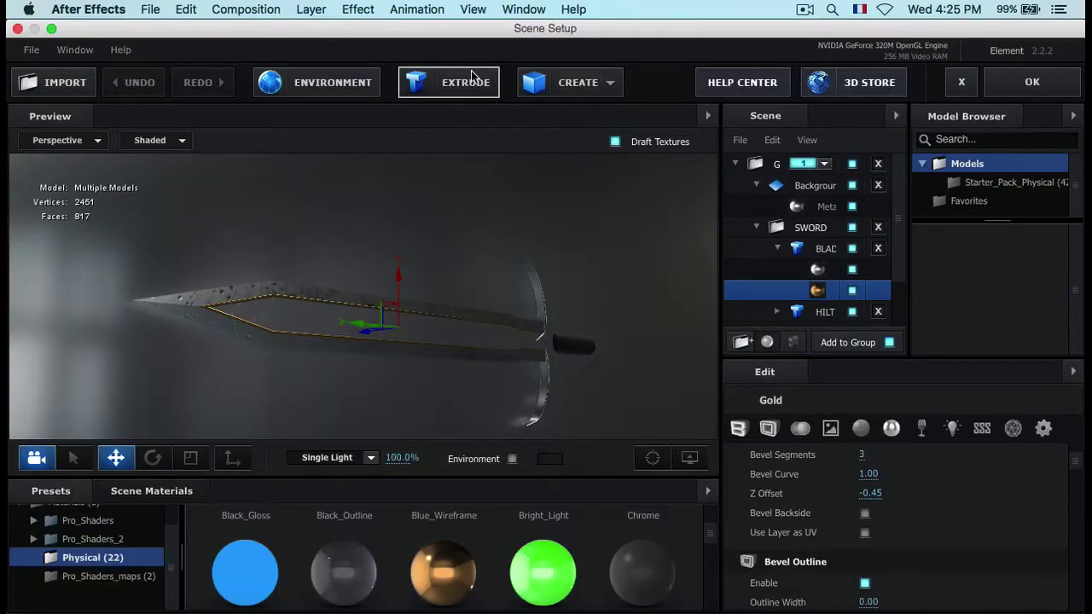
left_click(461, 82)
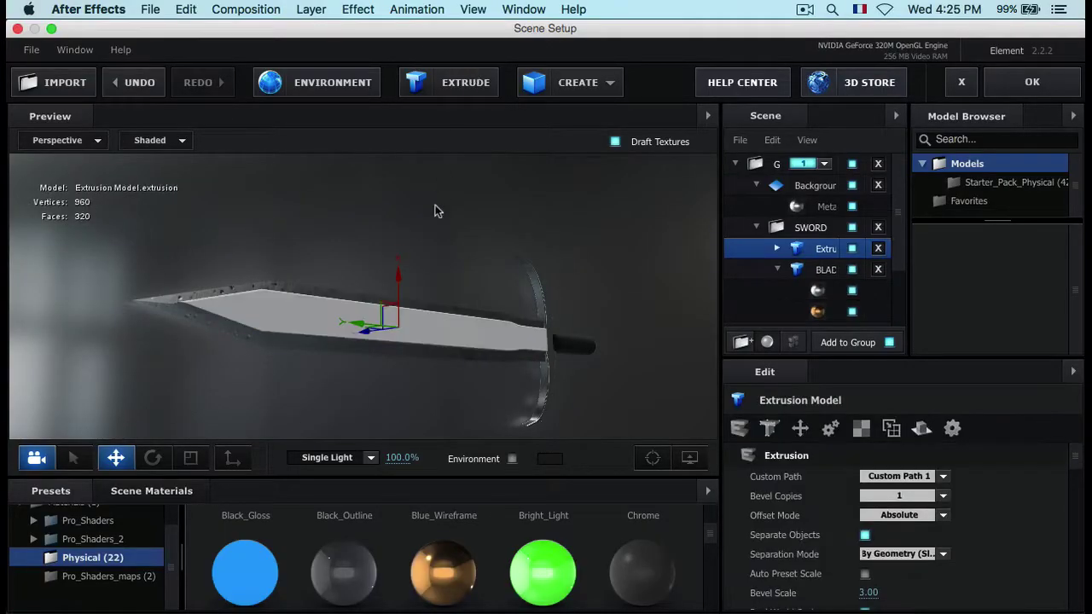
double_click(819, 255)
type("LINE")
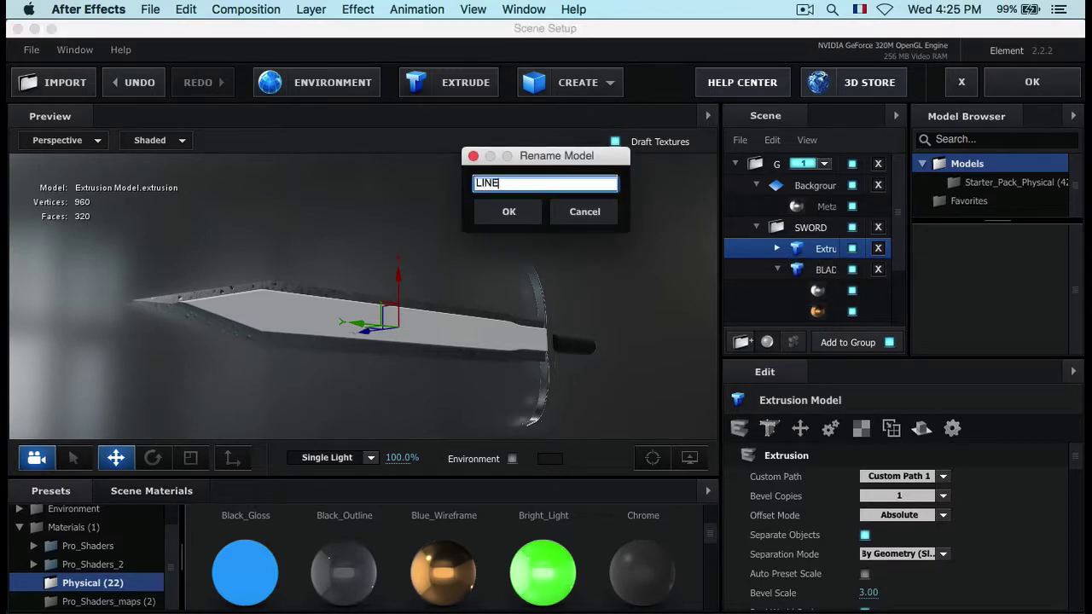
key("Return")
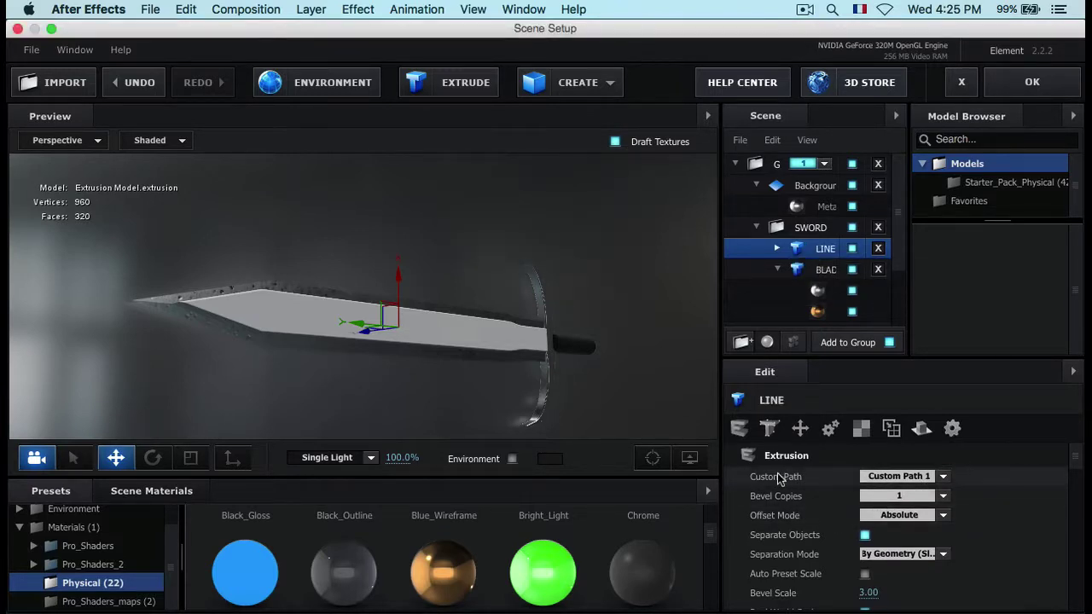
left_click(900, 477)
left_click(915, 508)
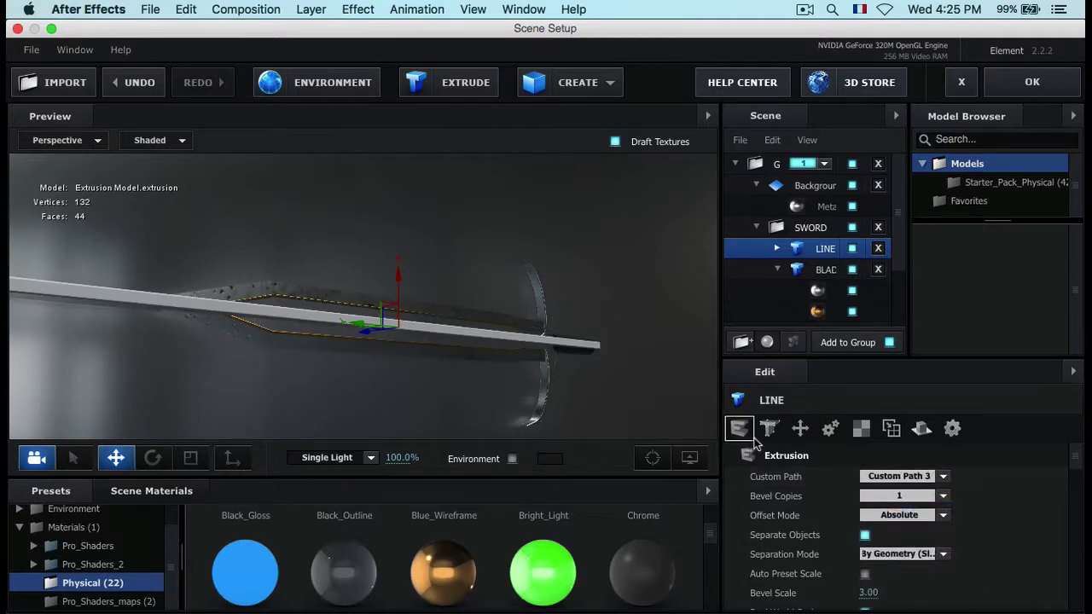
Step: Scale the LINE extrusion uniformly to 55.5% and shift it along the blade to a Y position of -0.09
left_click(800, 429)
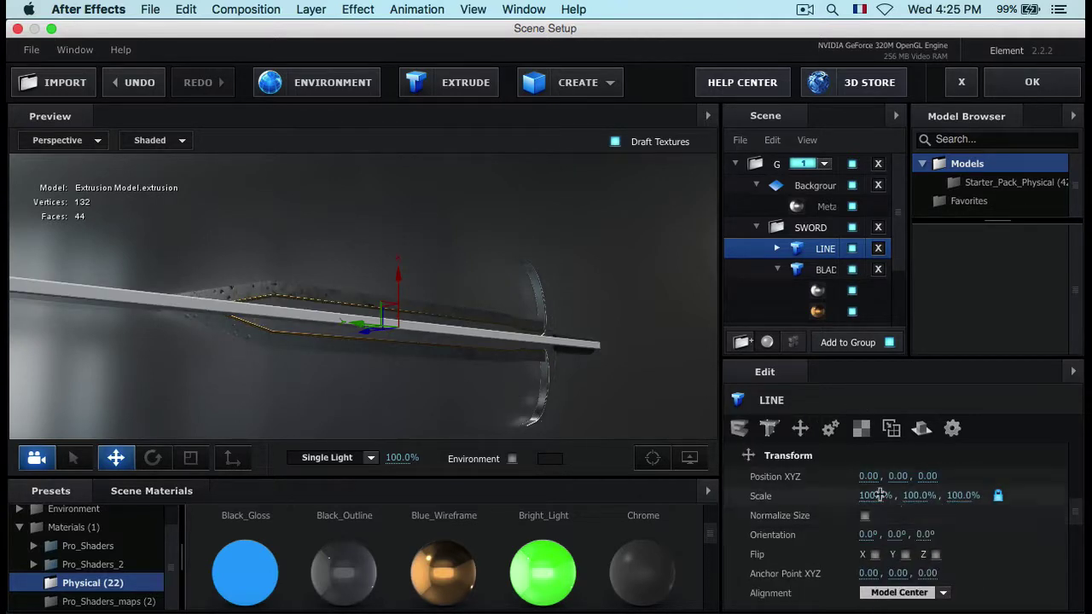
left_click_drag(856, 494, 802, 496)
left_click_drag(366, 330, 389, 334)
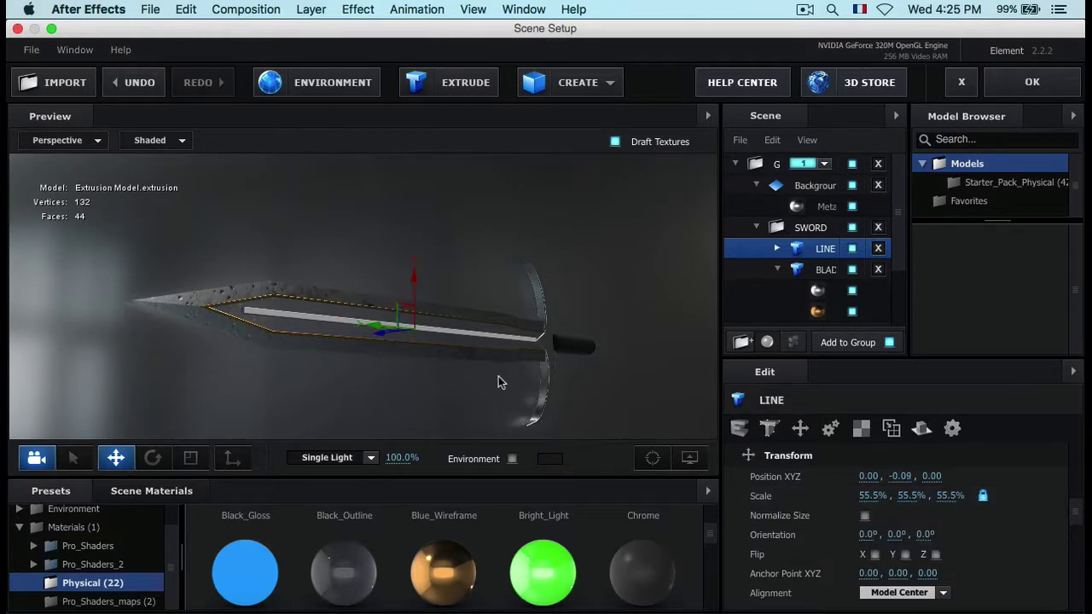
Step: Move the LINE extrusion up to the hilt's pointed notch, at Y position -0.15 and Z position 0.02
scroll(484, 375, "up", 5)
scroll(649, 362, "up", 5)
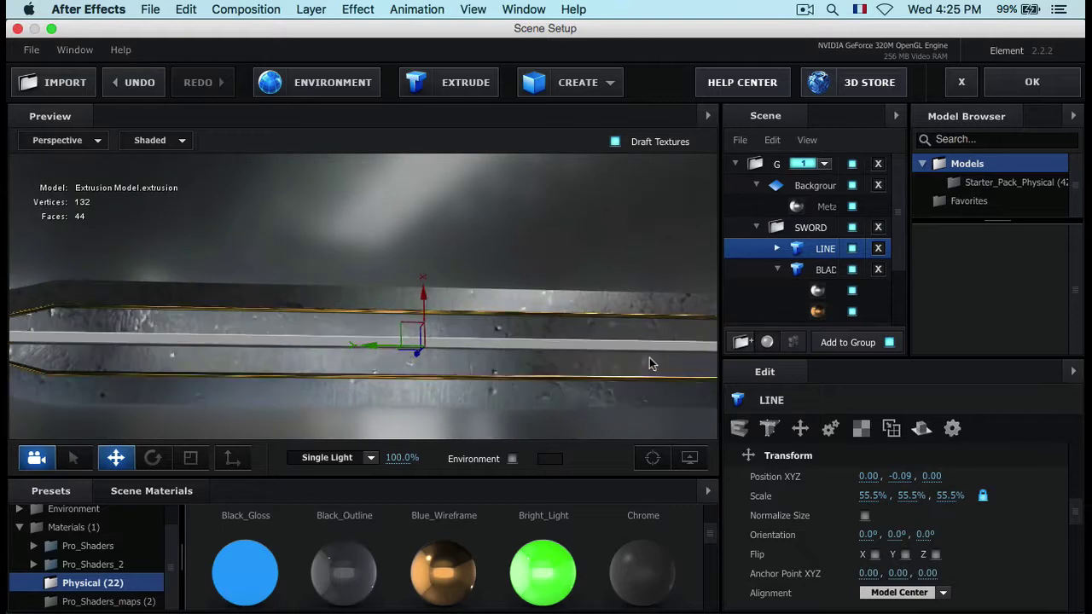
left_click_drag(649, 362, 365, 358)
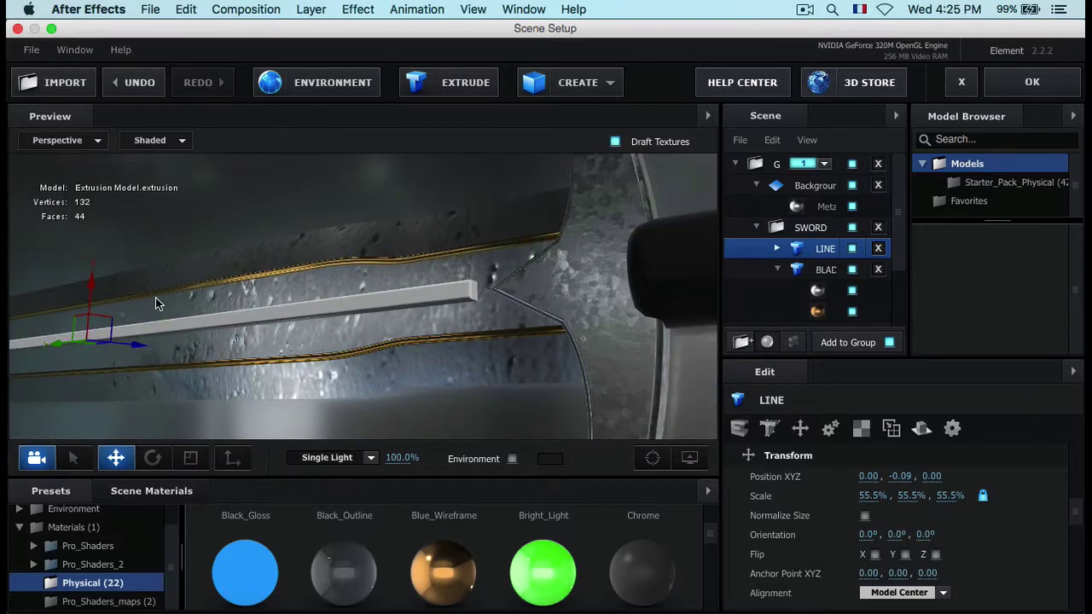
left_click_drag(57, 345, 150, 352)
left_click_drag(210, 375, 93, 349)
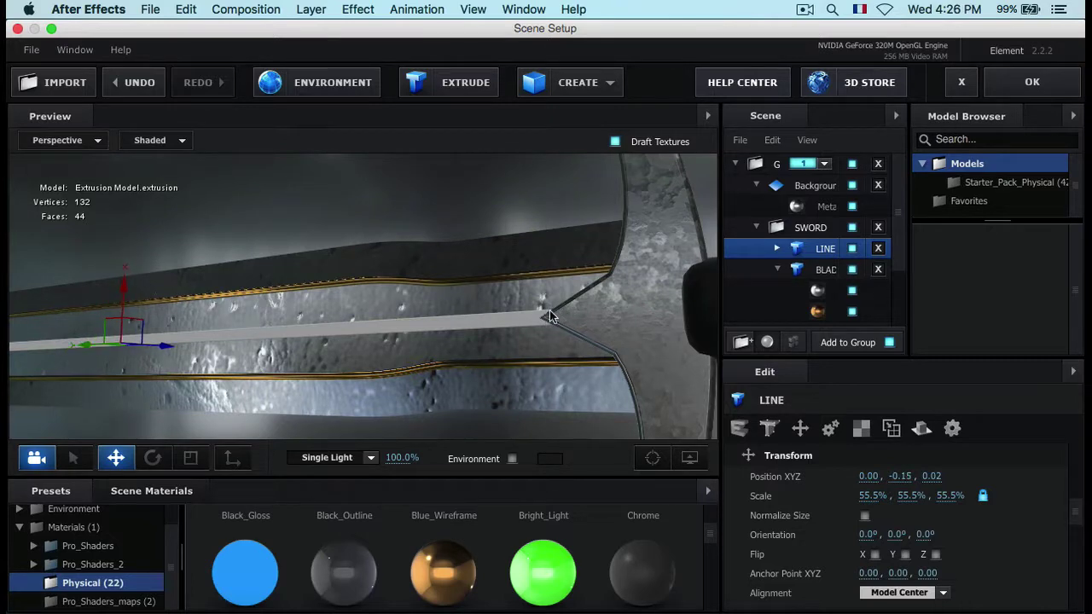
Step: Apply the Gold material to the LINE extrusion and accept the scene setup
left_click_drag(553, 324, 452, 370)
left_click_drag(474, 563, 826, 249)
left_click_drag(221, 254, 233, 363)
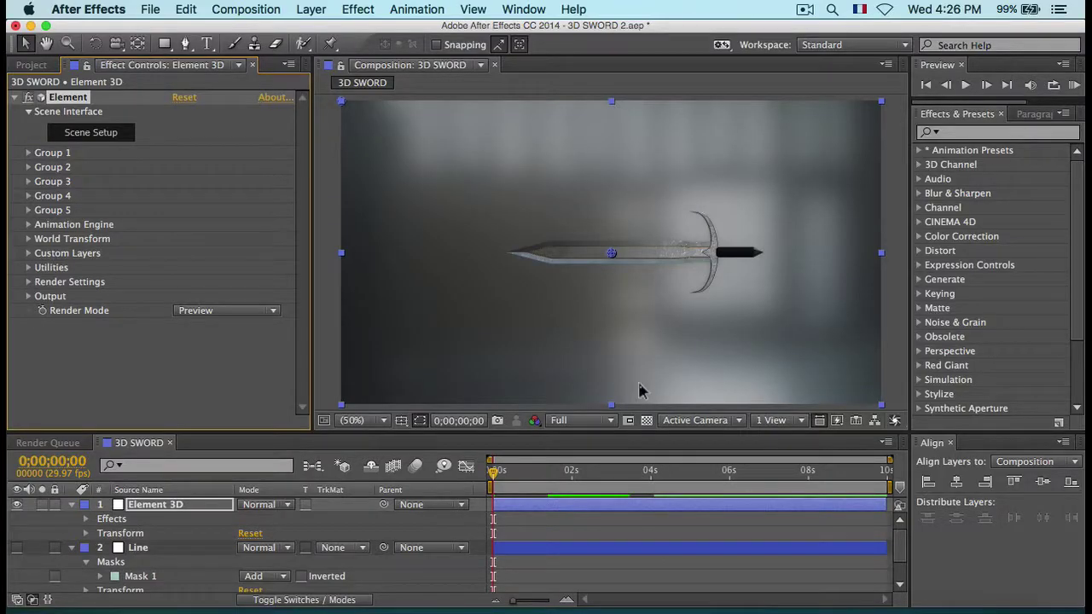
Step: Collapse the expanded layers and add a two-node camera with the 28mm preset to the composition
left_click(71, 504)
left_click(71, 519)
right_click(165, 585)
mouse_move(256, 438)
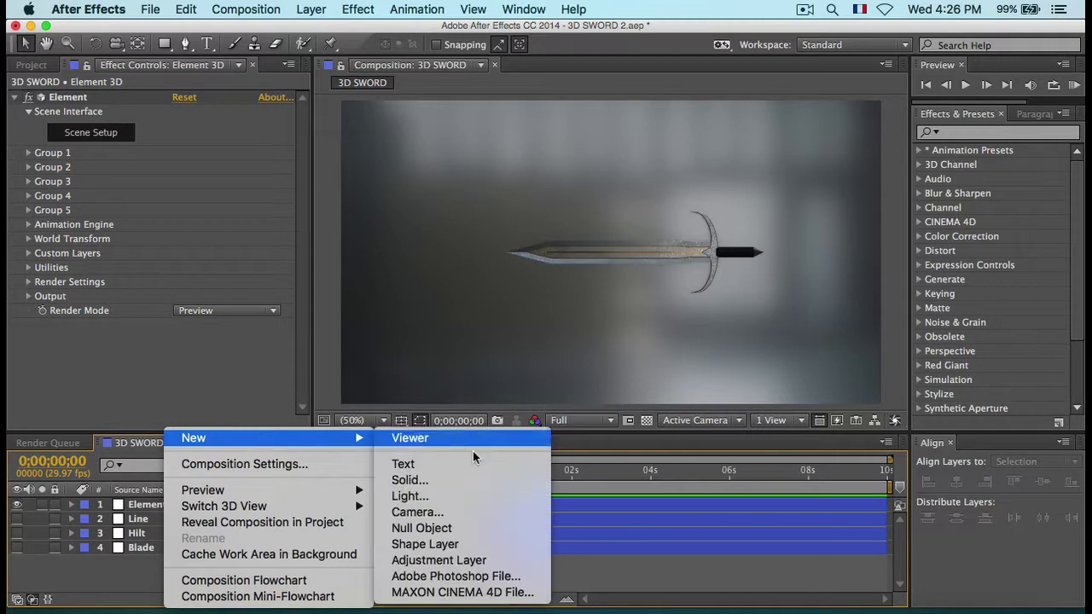
left_click(457, 512)
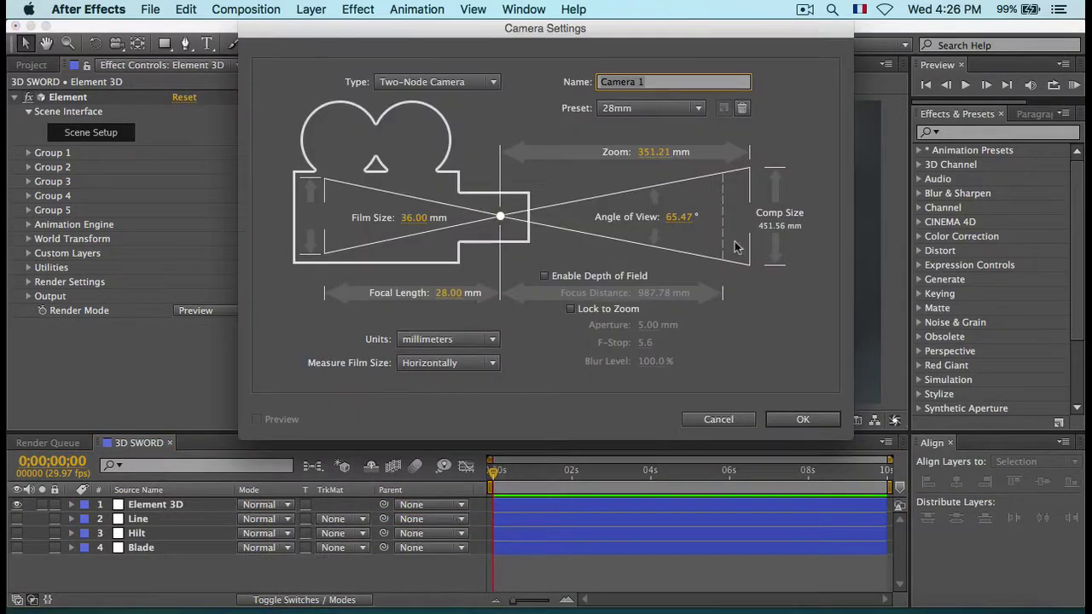
key("Return")
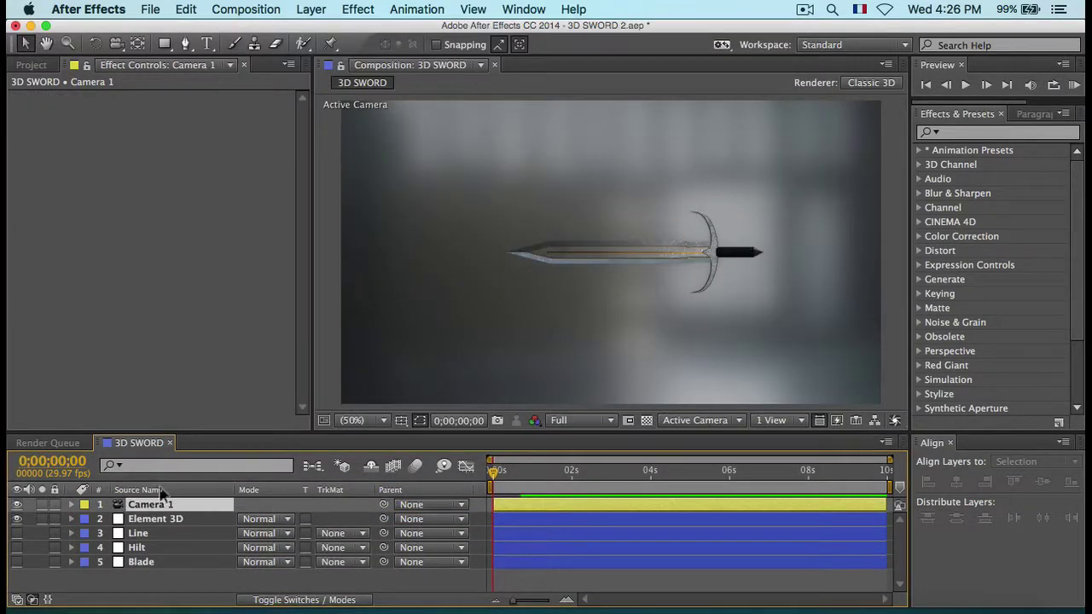
Step: Reframe the camera to a closer, angled view along the sword's blade
double_click(275, 497)
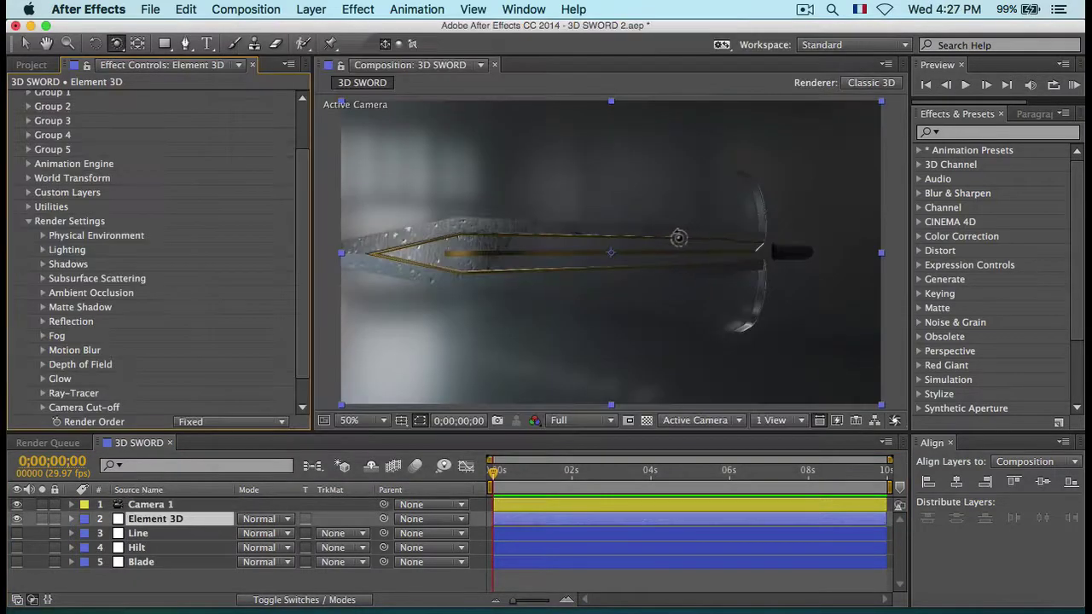
left_click(624, 260)
left_click_drag(640, 261, 647, 261)
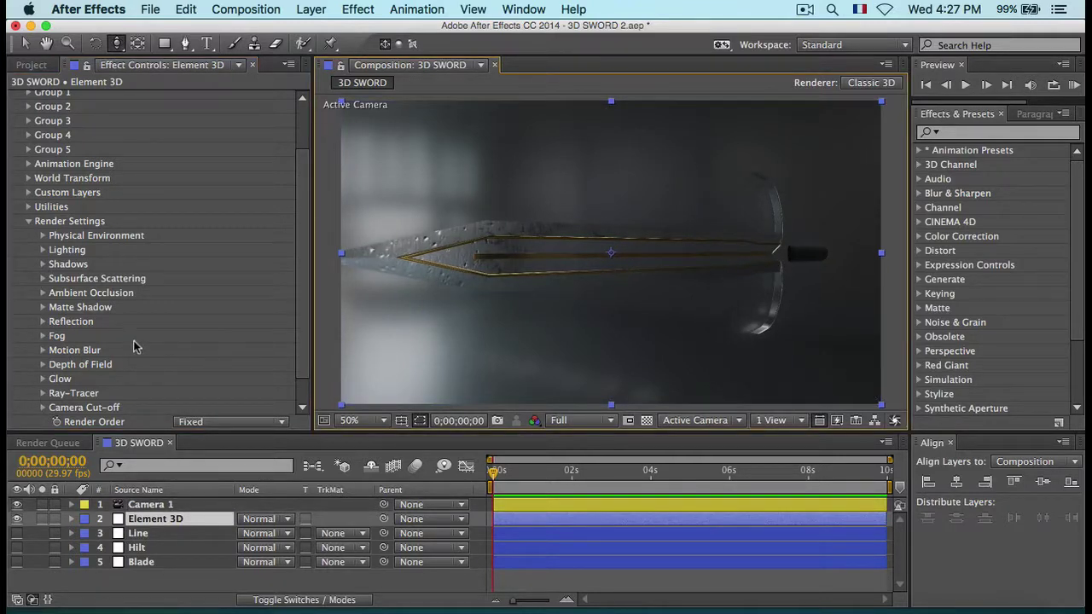
Step: Enable ambient occlusion in the Element 3D render settings and set the SSAO intensity to 7
key("v")
left_click(43, 294)
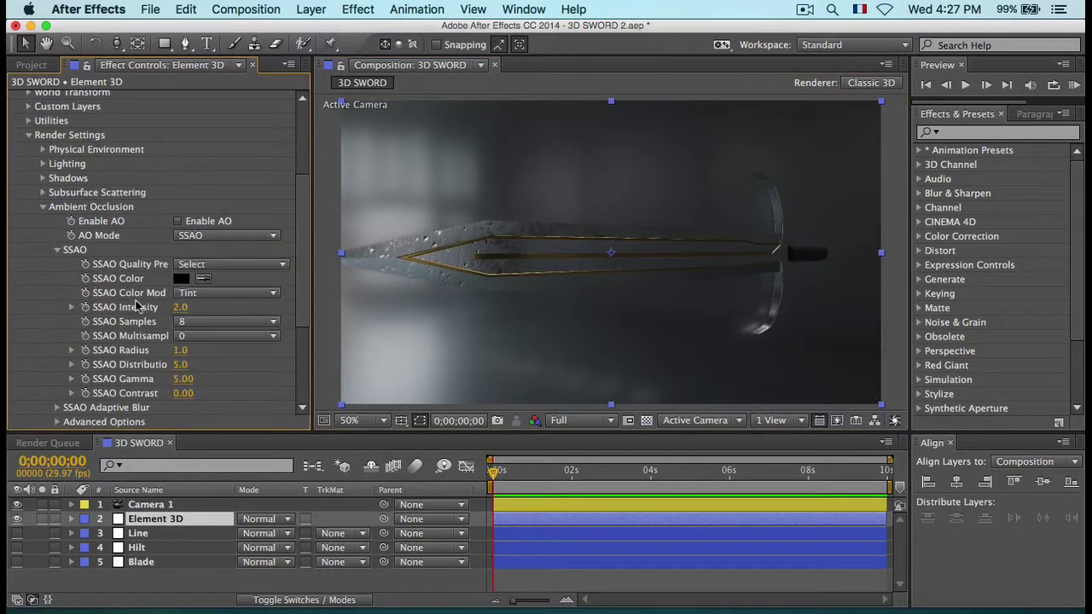
left_click(178, 221)
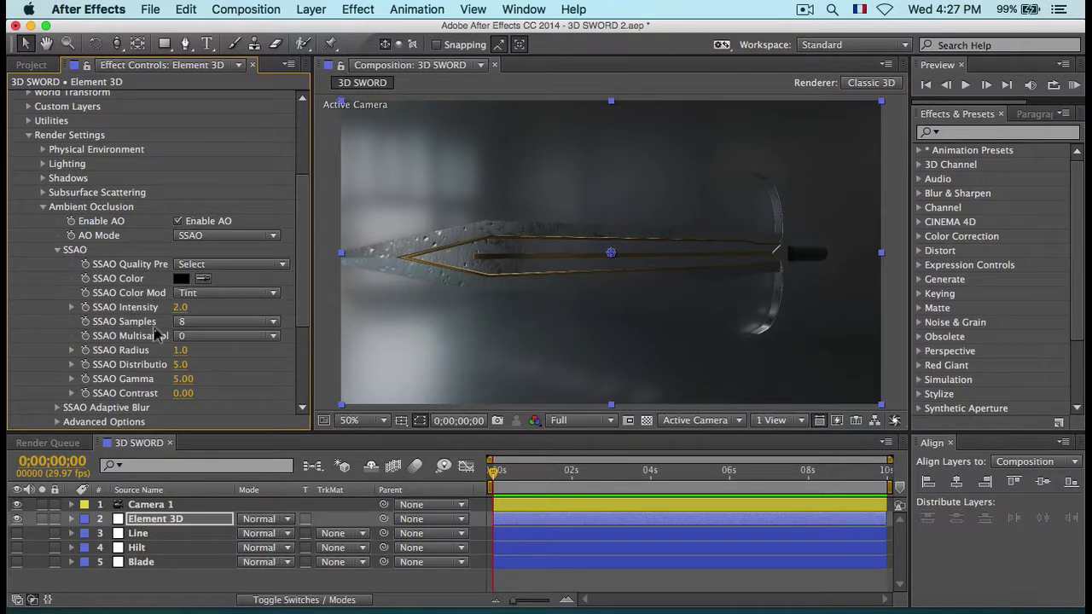
left_click(180, 307)
type("2")
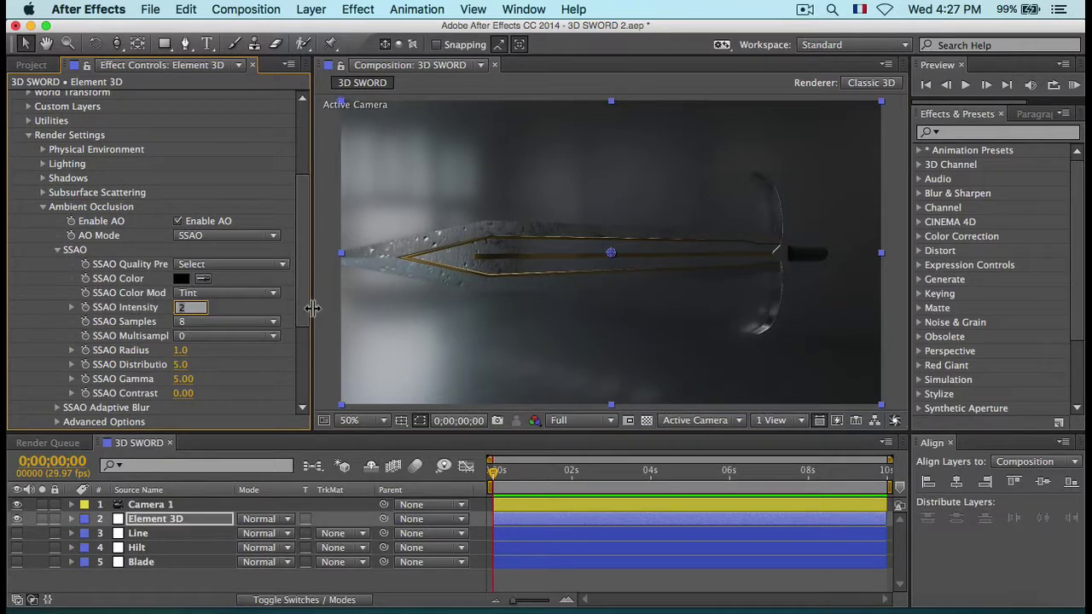
key("BackSpace")
type("7")
key("Return")
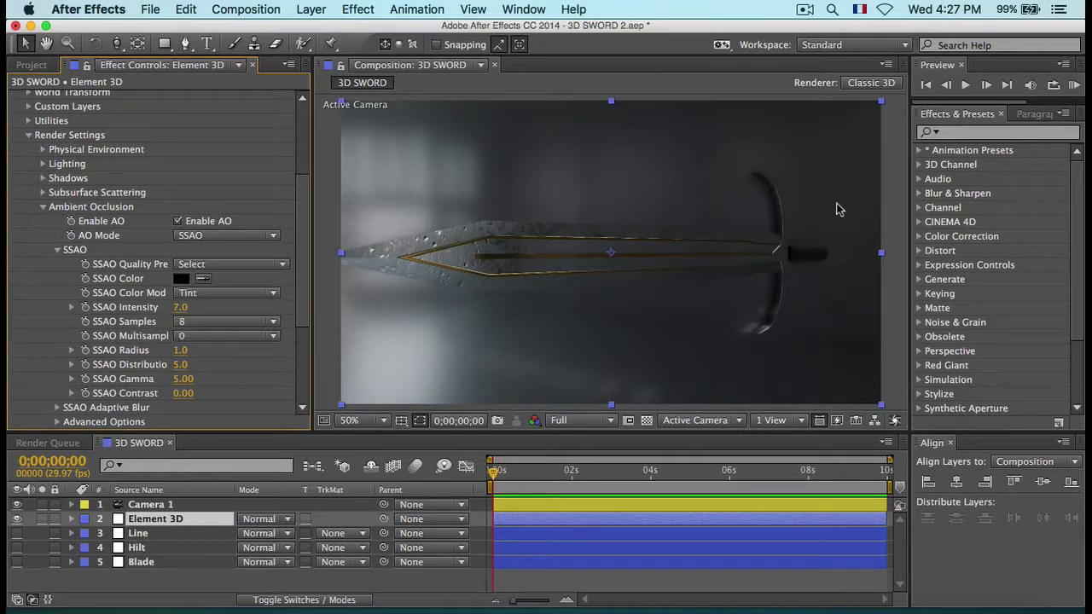
Step: Examine the ambient occlusion shading on the sword's curved crossguard up close, then return to the full view
key("period")
key("period")
key("h")
left_click_drag(758, 176, 638, 350)
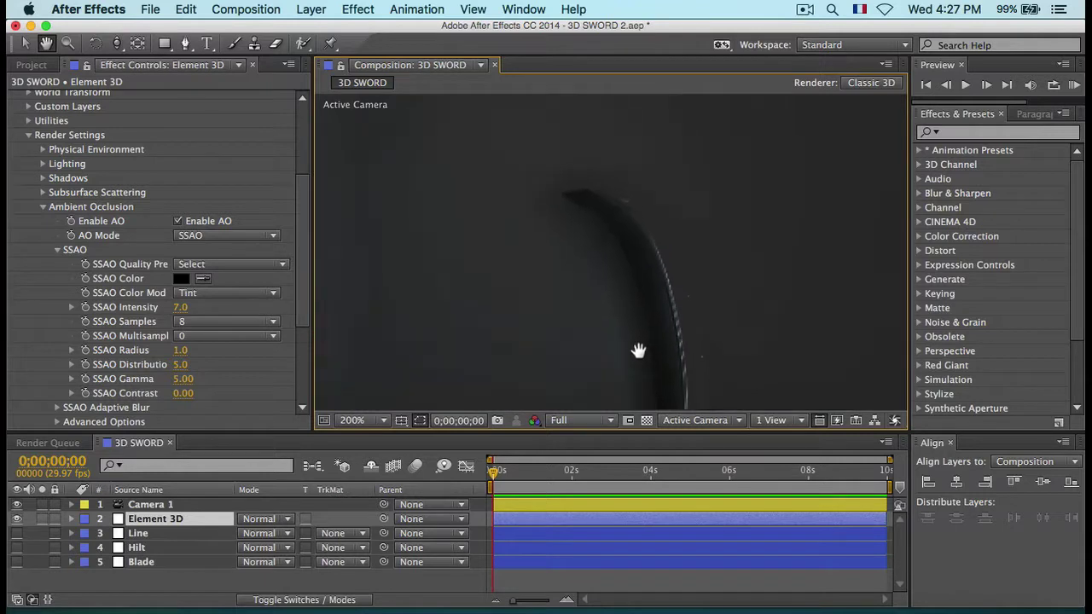
key("comma")
key("comma")
left_click_drag(611, 262, 750, 191)
key("v")
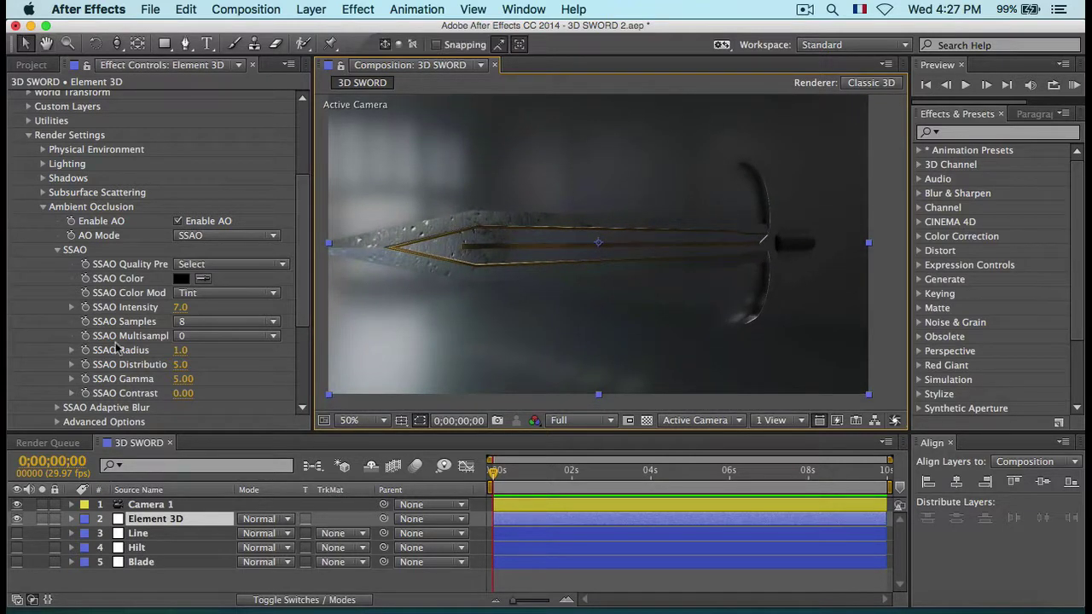
Step: Set the physical environment's exposure to 1.5 and its gamma to 1.4
left_click(42, 207)
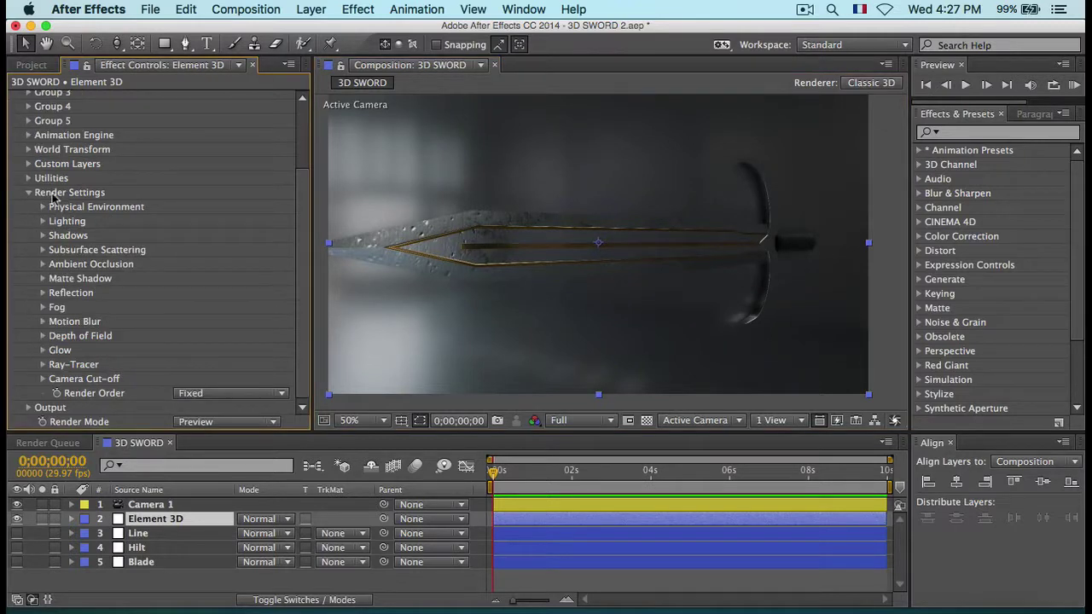
left_click(42, 207)
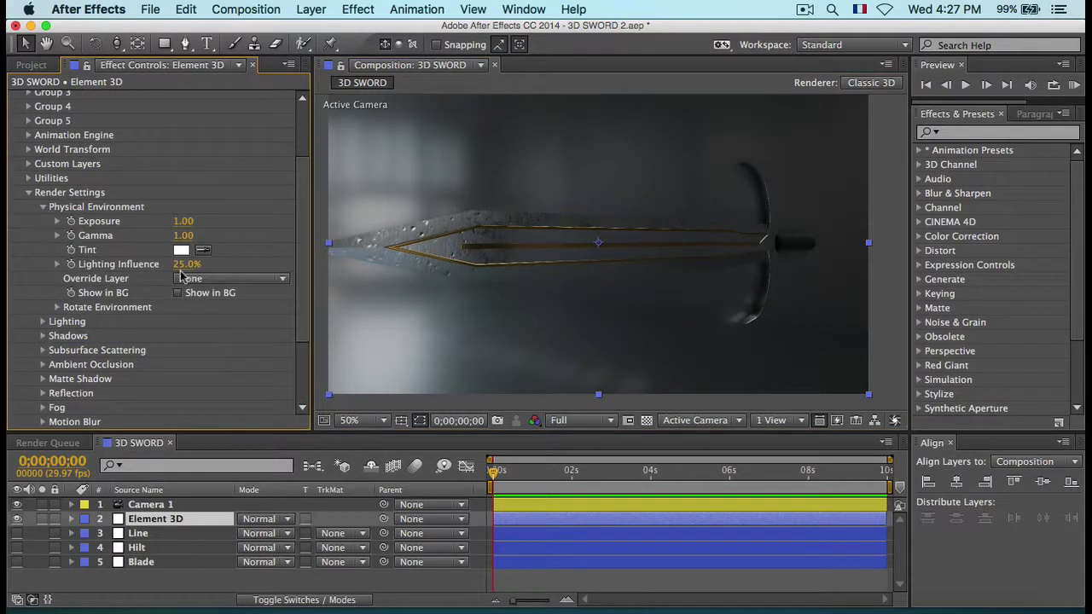
left_click(181, 221)
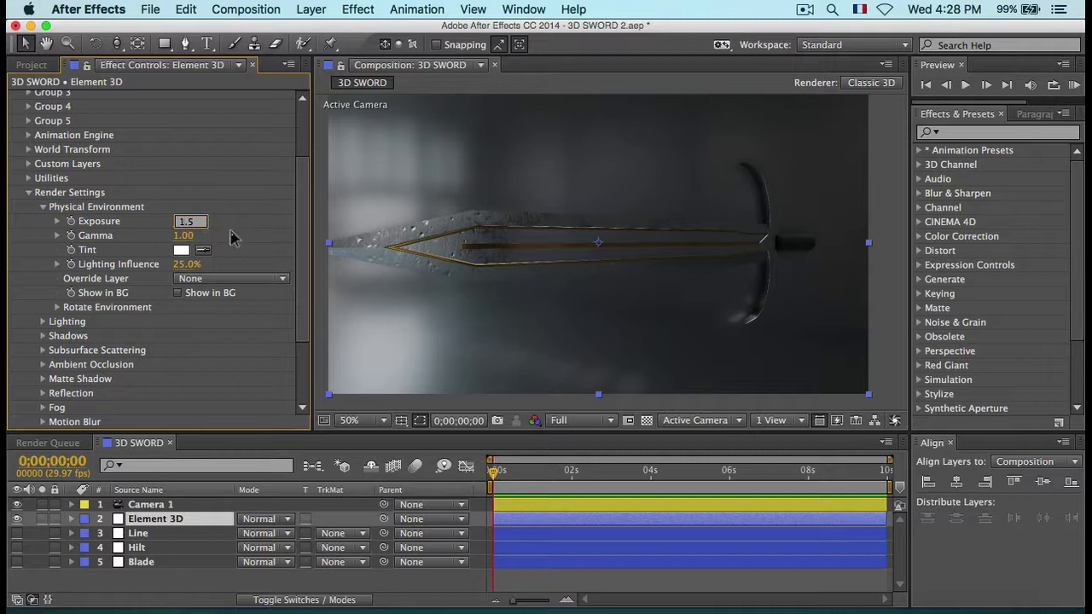
type("1.5")
key("Return")
left_click(189, 235)
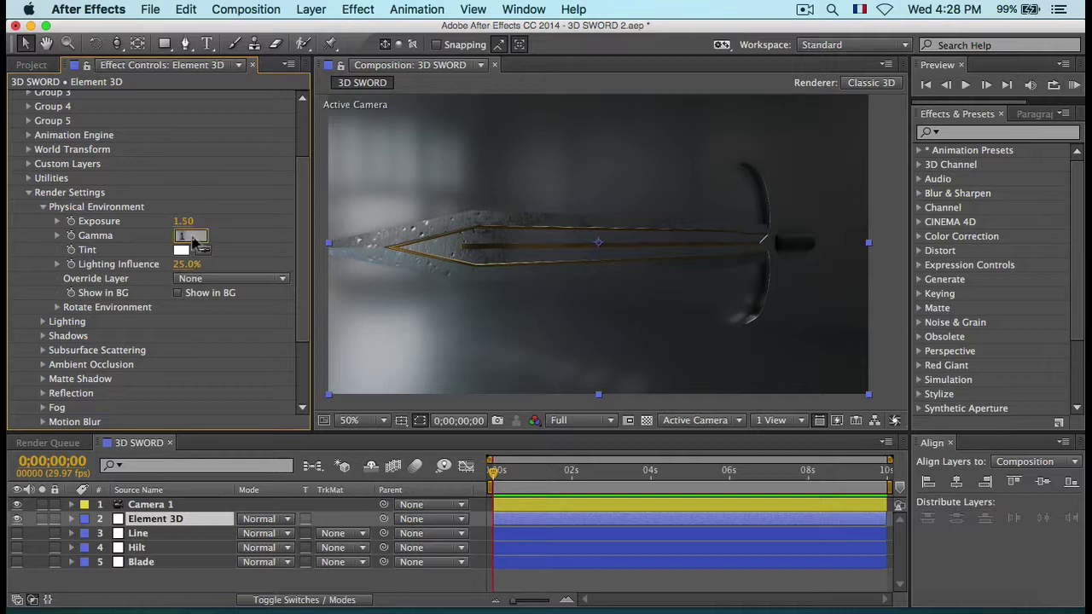
type("1.4")
key("Return")
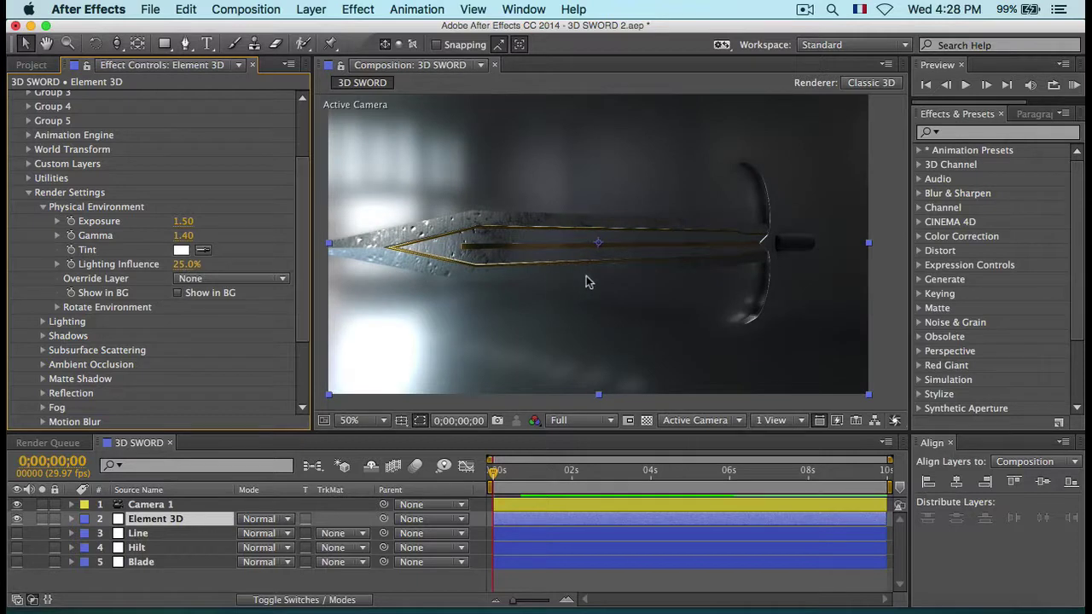
Step: Rotate the physical environment to 276° around the Y axis and deselect the Element 3D layer
left_click(56, 307)
left_click_drag(192, 335, 402, 304)
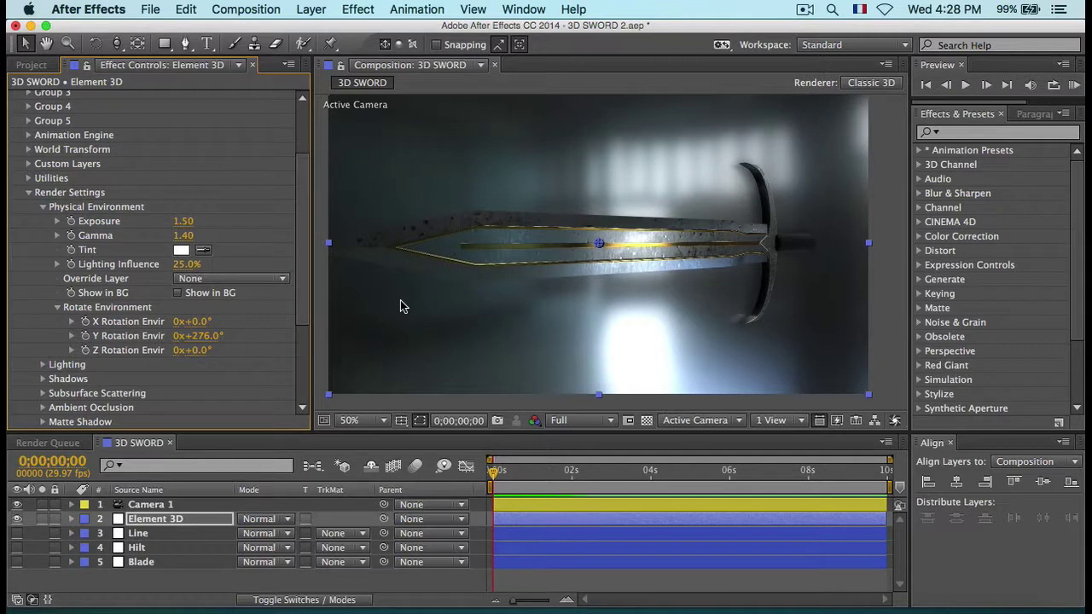
left_click(904, 266)
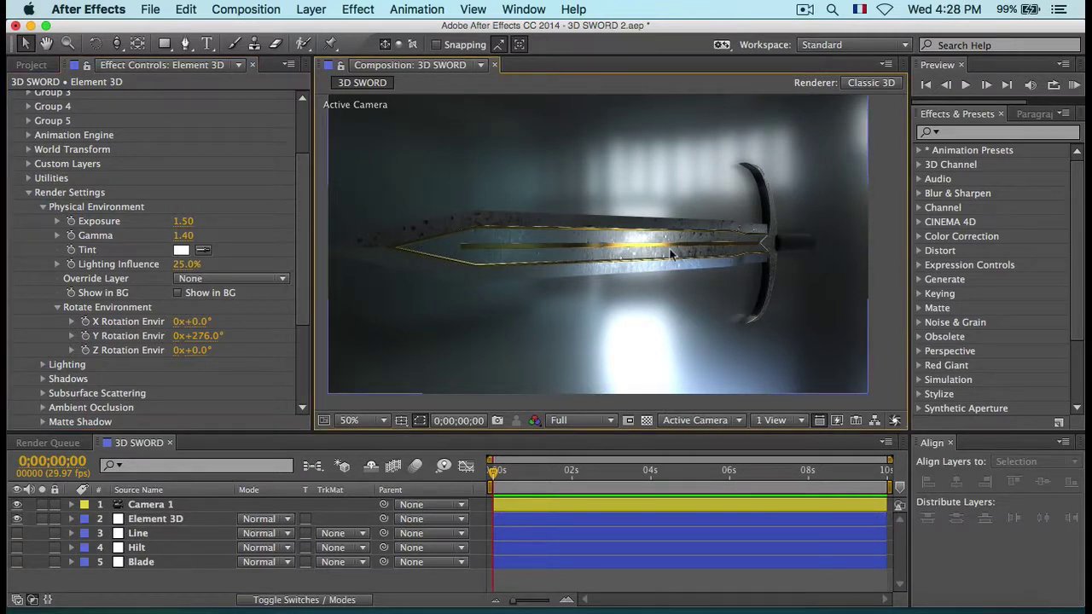